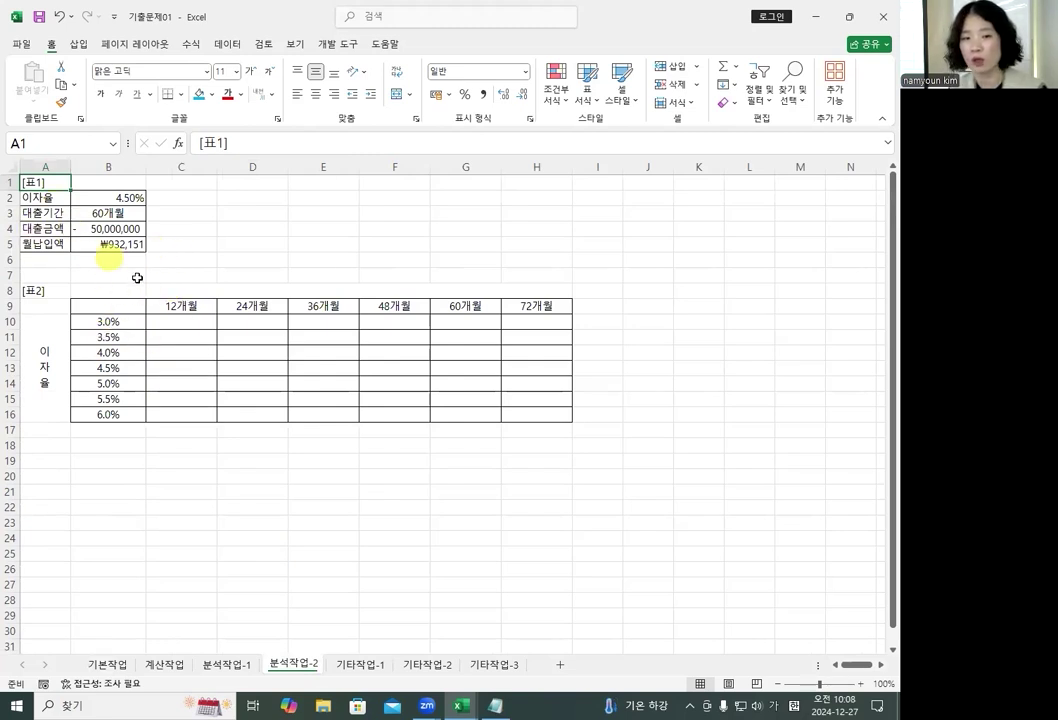
Link the empty corner cell B9 of 표2 to the monthly payment with the formula =B5.
left_click_drag(182, 321, 489, 408)
left_click(110, 305)
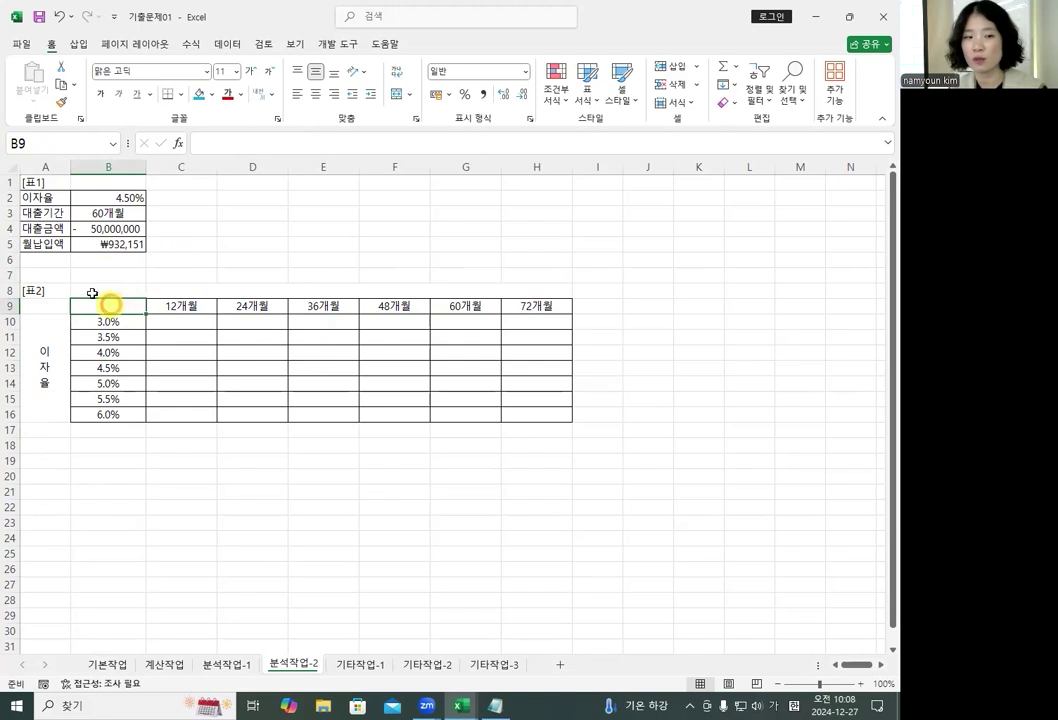
left_click(227, 137)
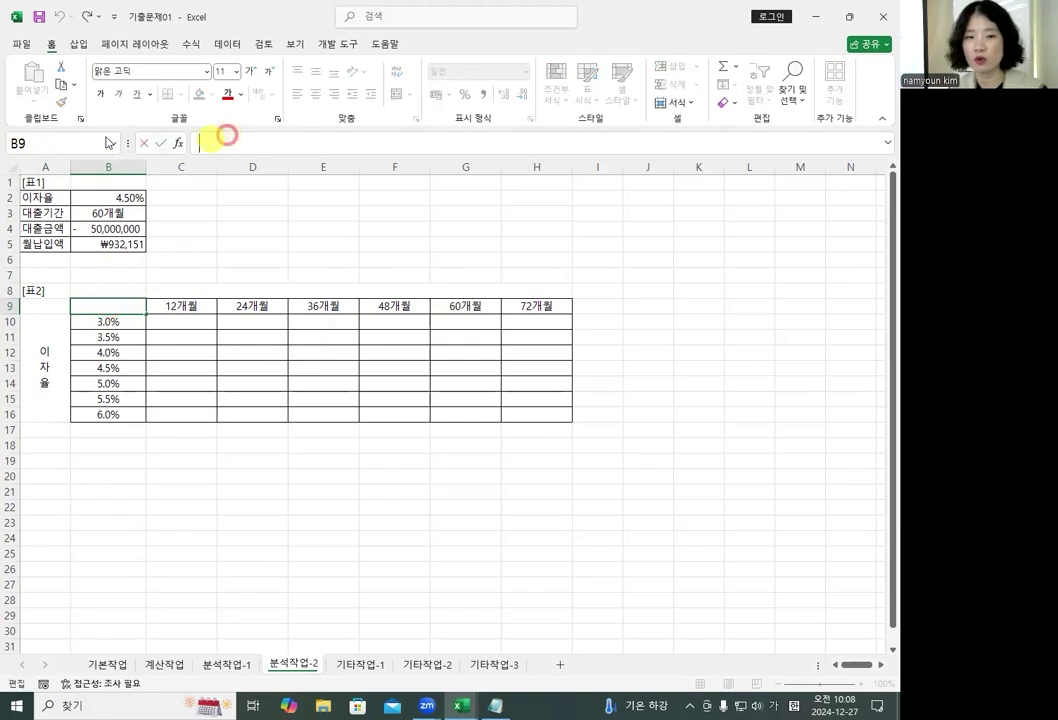
type("=")
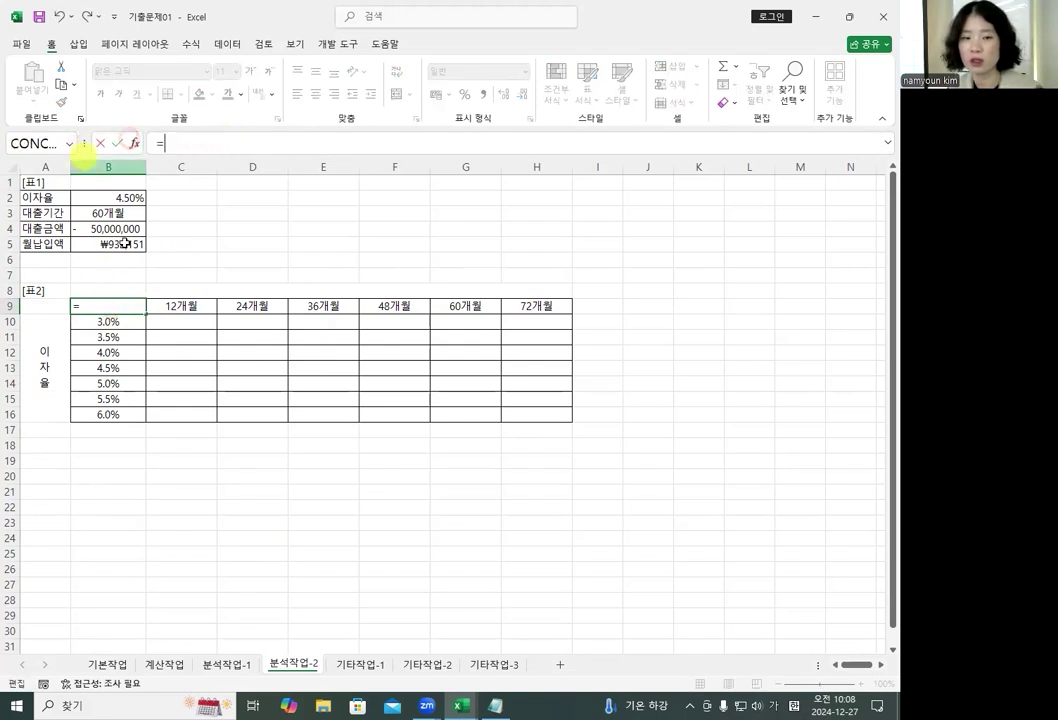
left_click(110, 243)
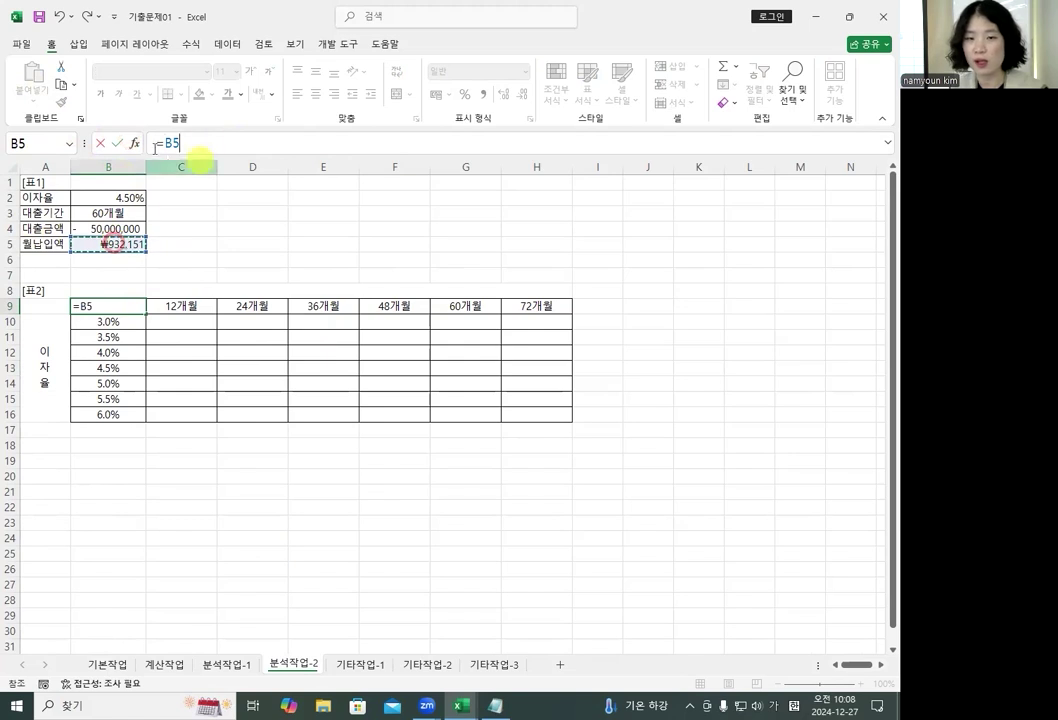
key("Return")
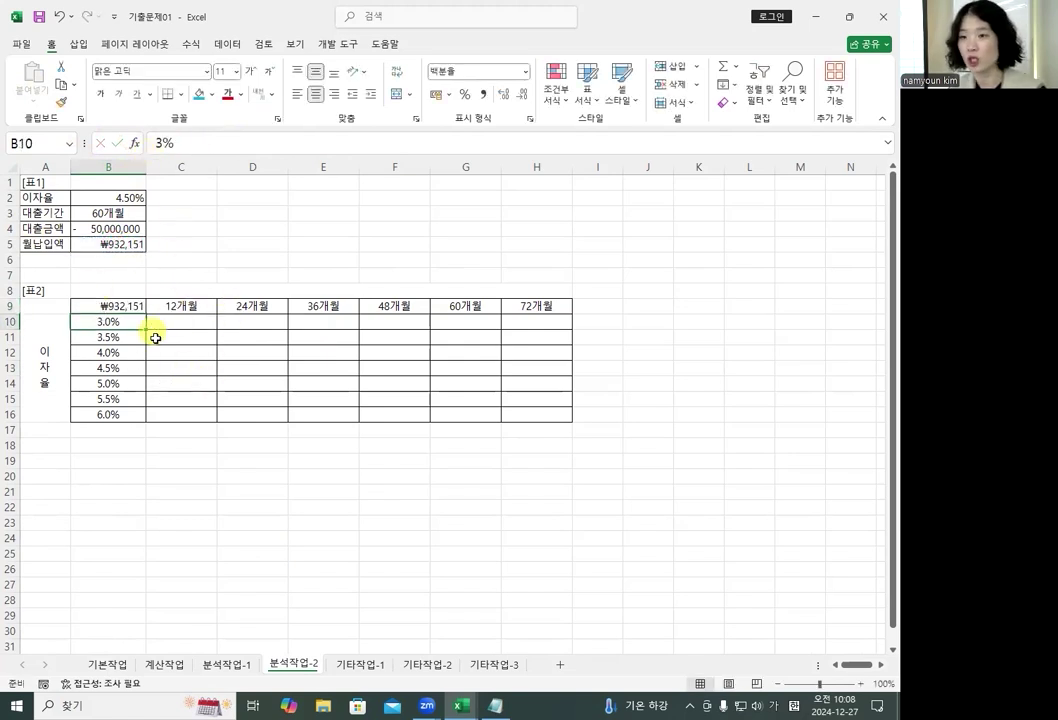
Fill B9:H16 with a what-if data table using B3 as row input cell and B2 as column input cell.
left_click_drag(100, 305, 540, 416)
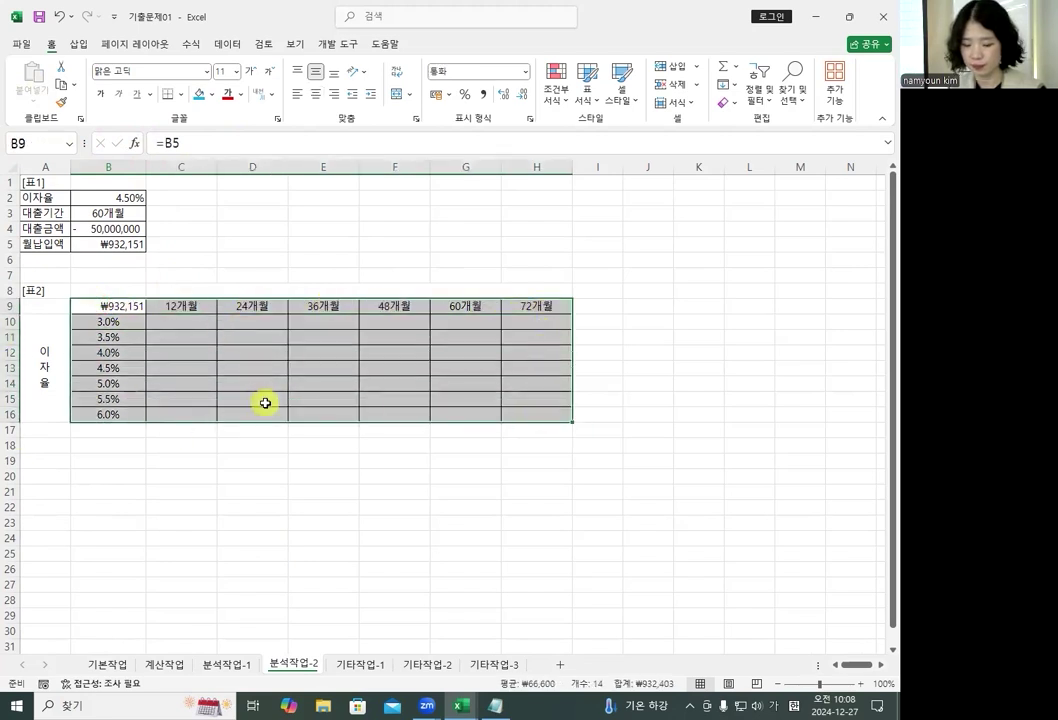
left_click(222, 44)
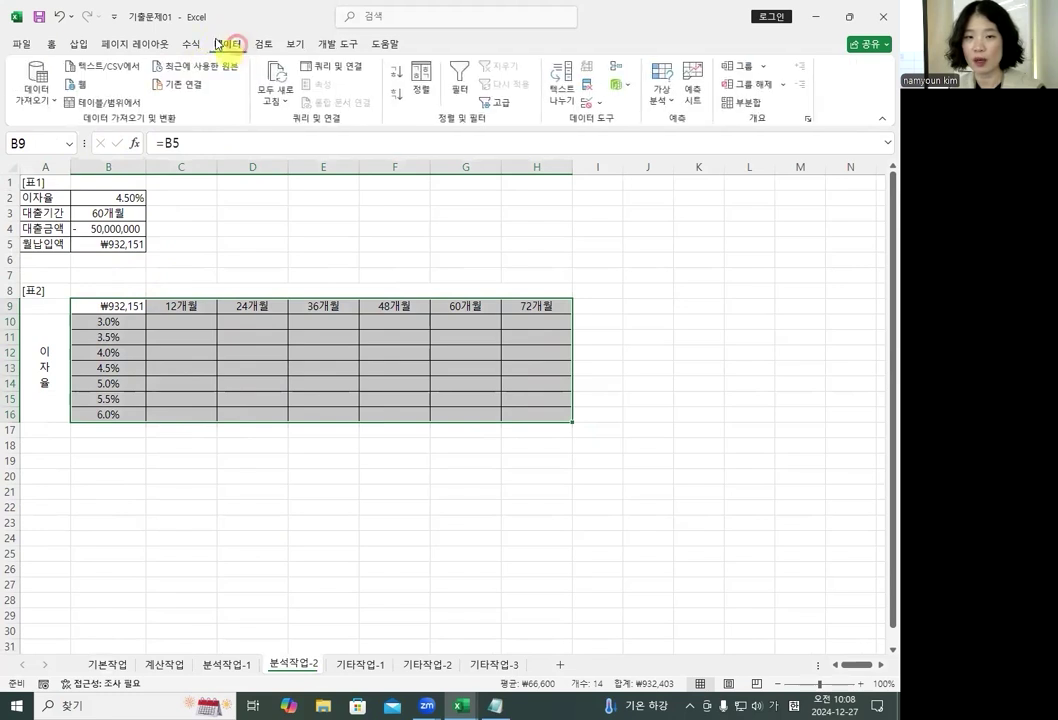
left_click(661, 96)
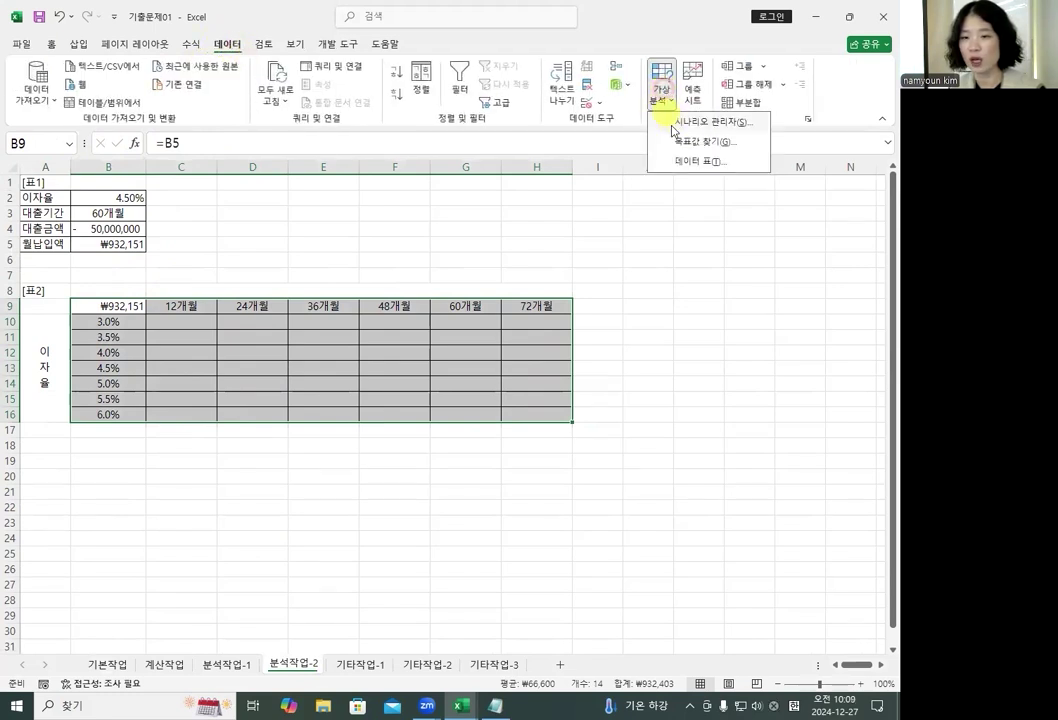
left_click(716, 161)
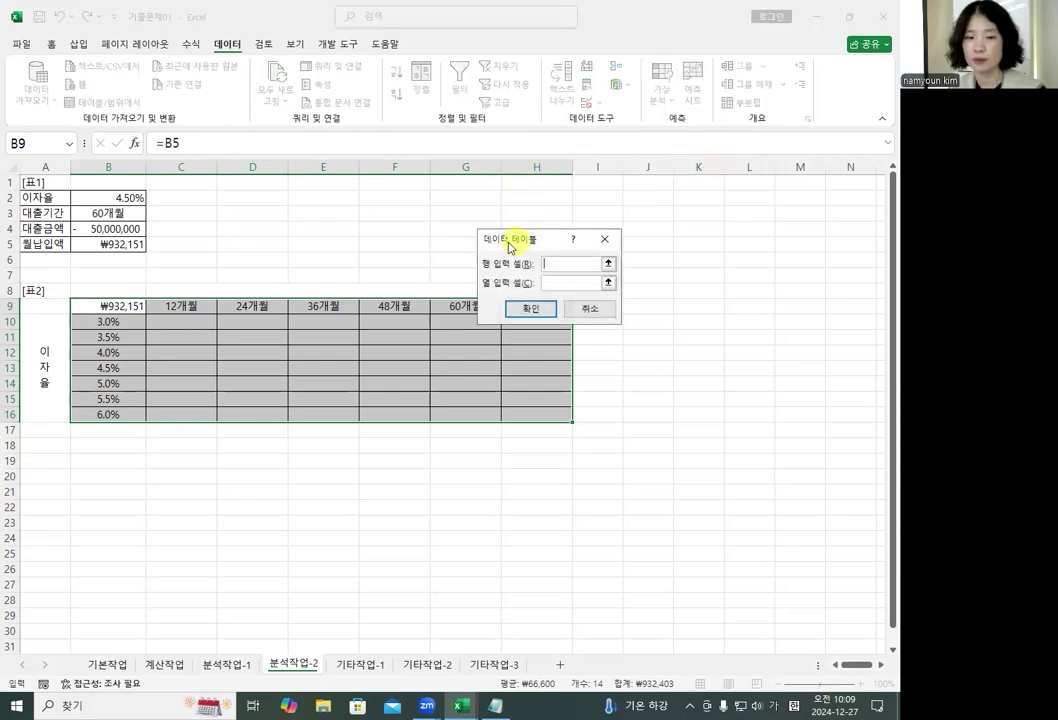
left_click_drag(510, 246, 372, 216)
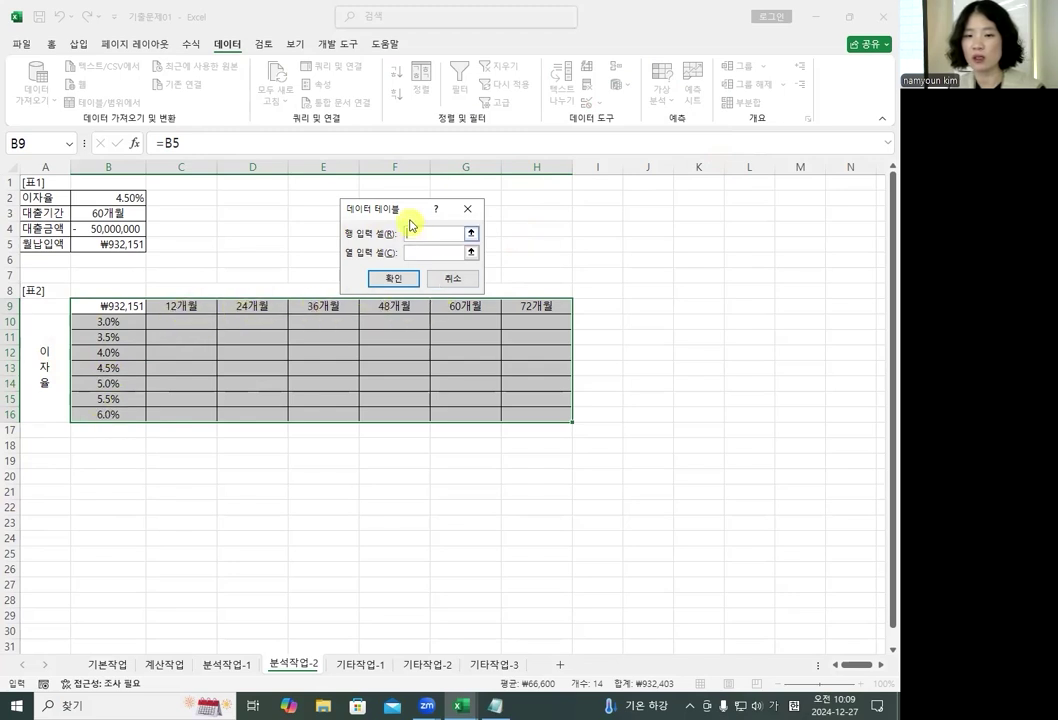
left_click_drag(400, 209, 319, 210)
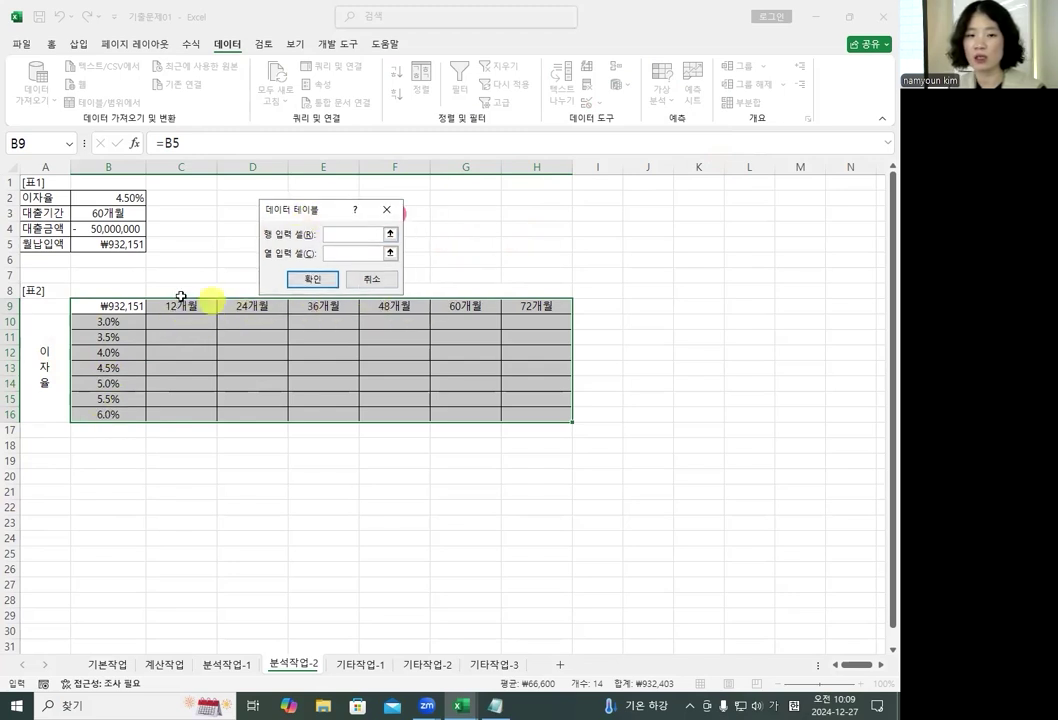
left_click(93, 212)
left_click(354, 255)
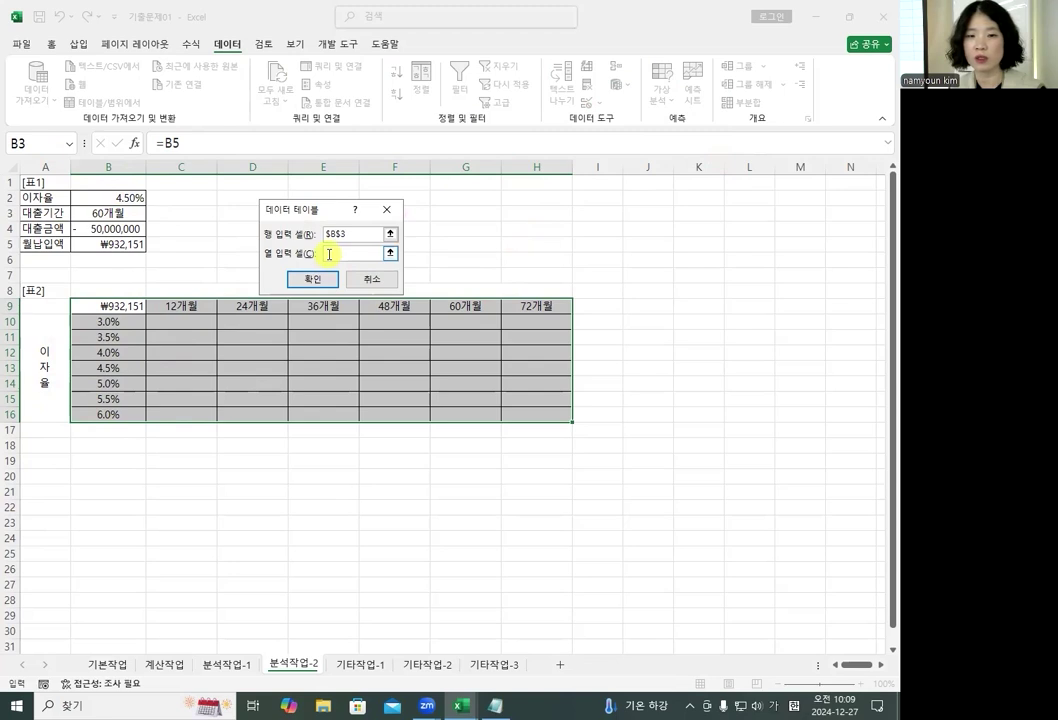
left_click(105, 196)
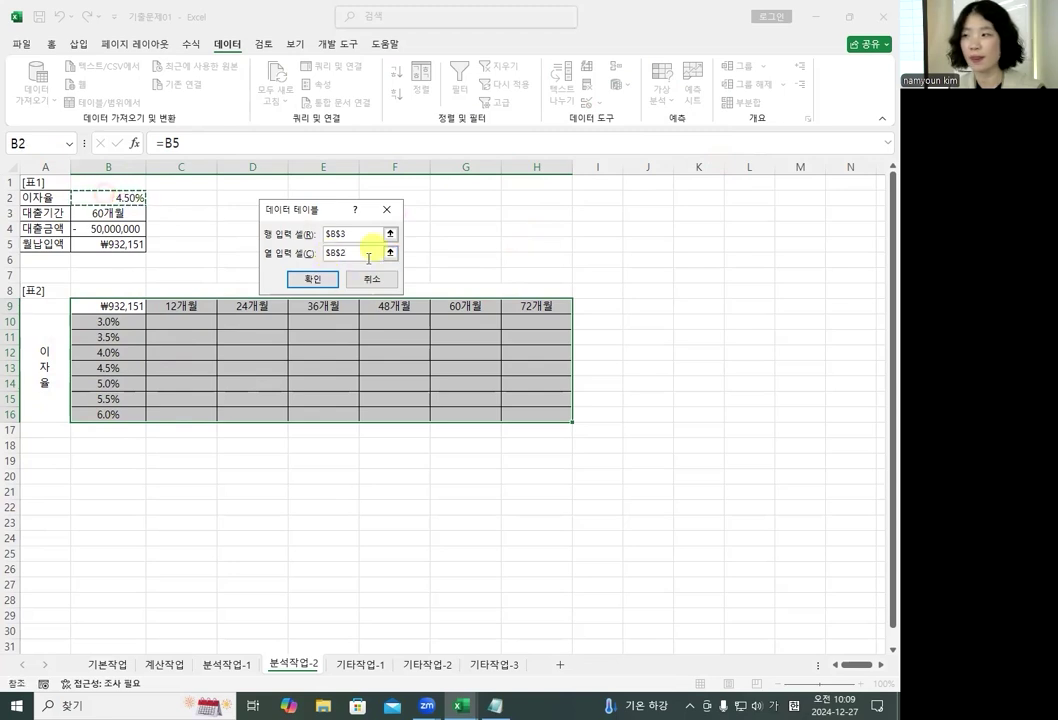
left_click(313, 278)
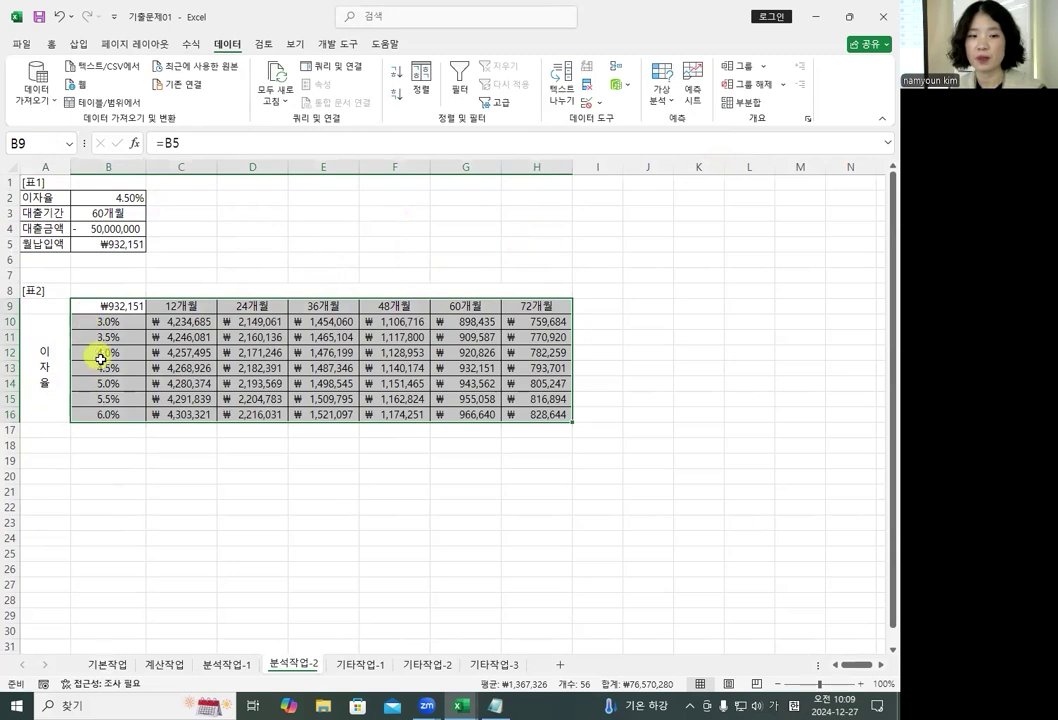
Check the data table entry where the 4.5% row meets the 60개월 column against the payment in B9.
left_click_drag(101, 367, 549, 363)
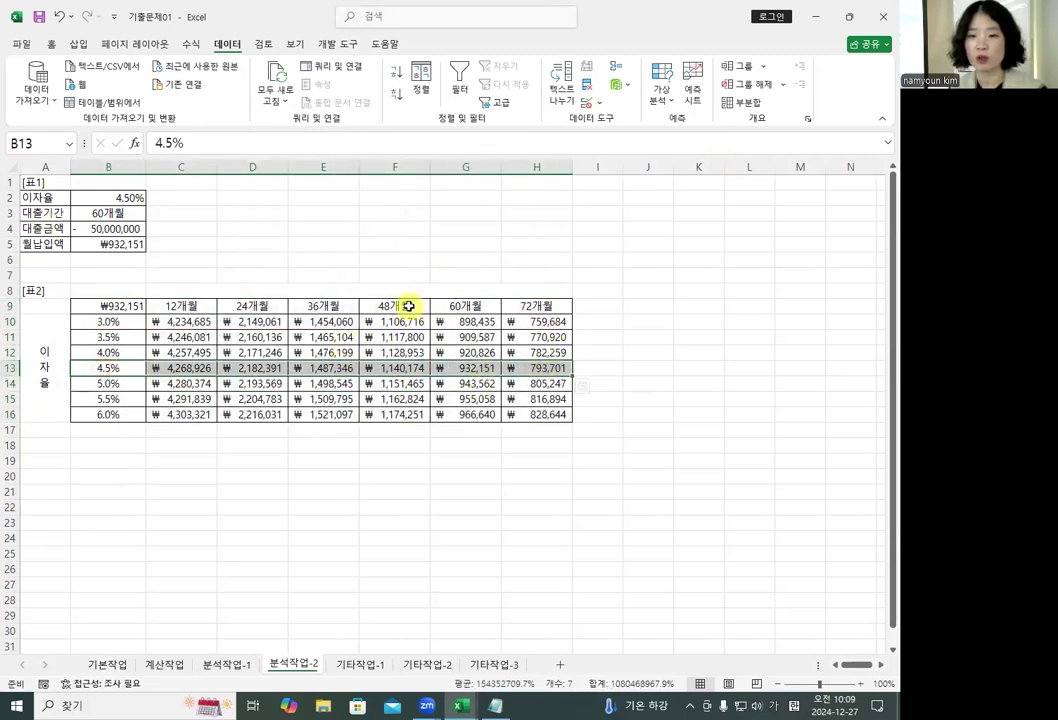
left_click_drag(452, 306, 462, 367)
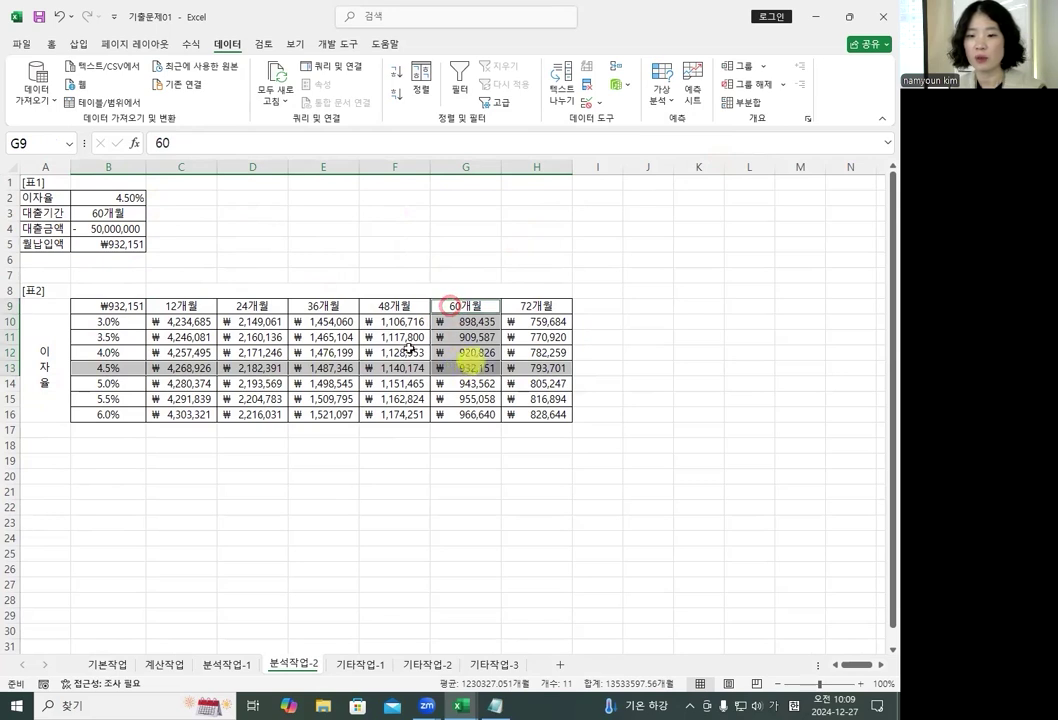
left_click(112, 305, "ctrl")
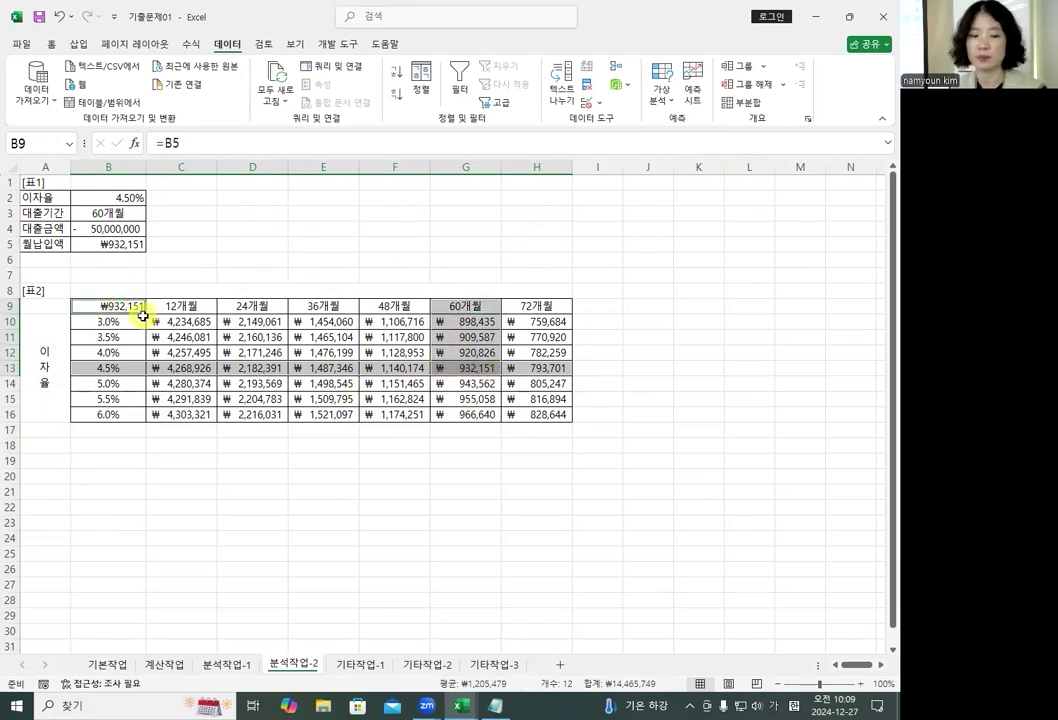
left_click(390, 456)
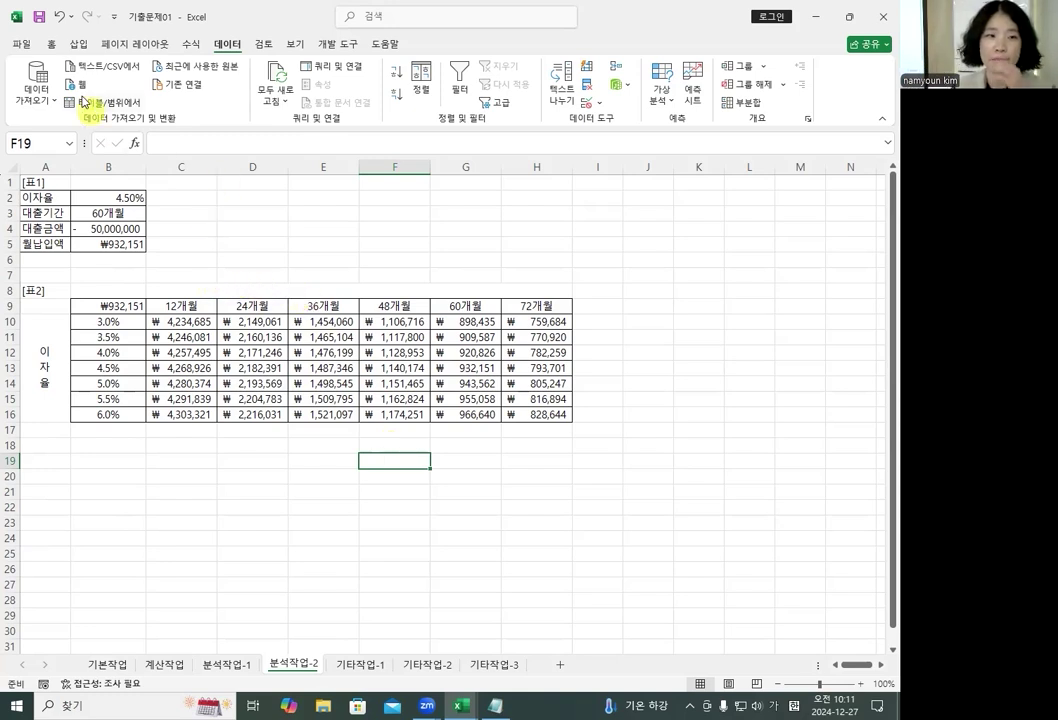
Open the recent workbook 기출문제02.
left_click(21, 44)
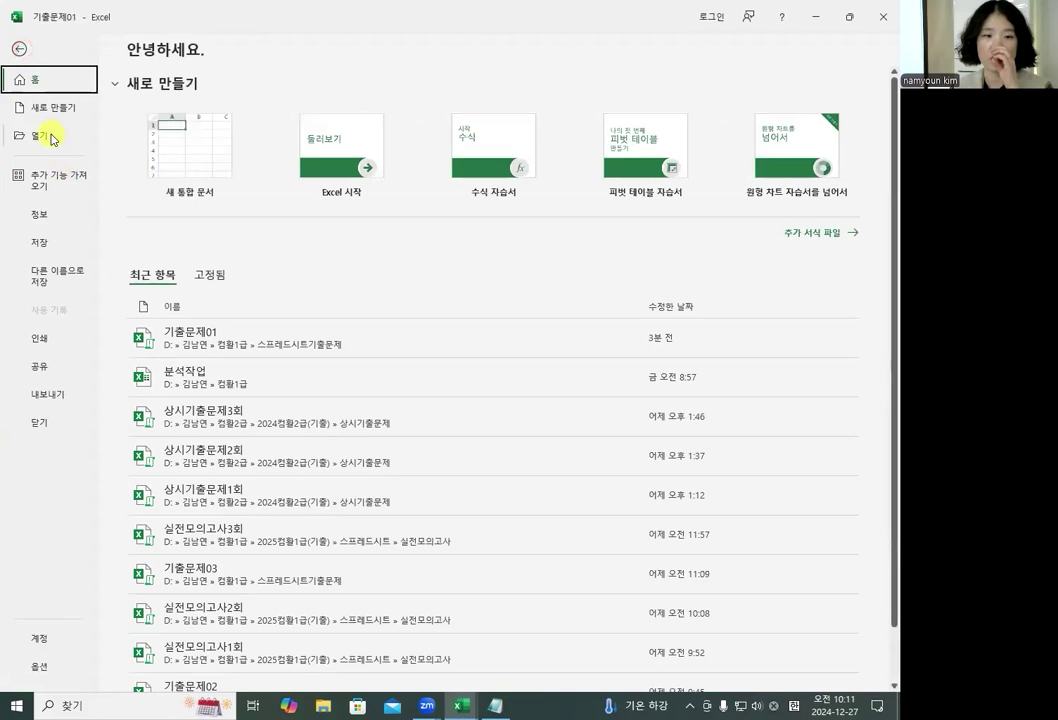
left_click(44, 136)
scroll(490, 470, "down", 2)
scroll(490, 490, "down", 3)
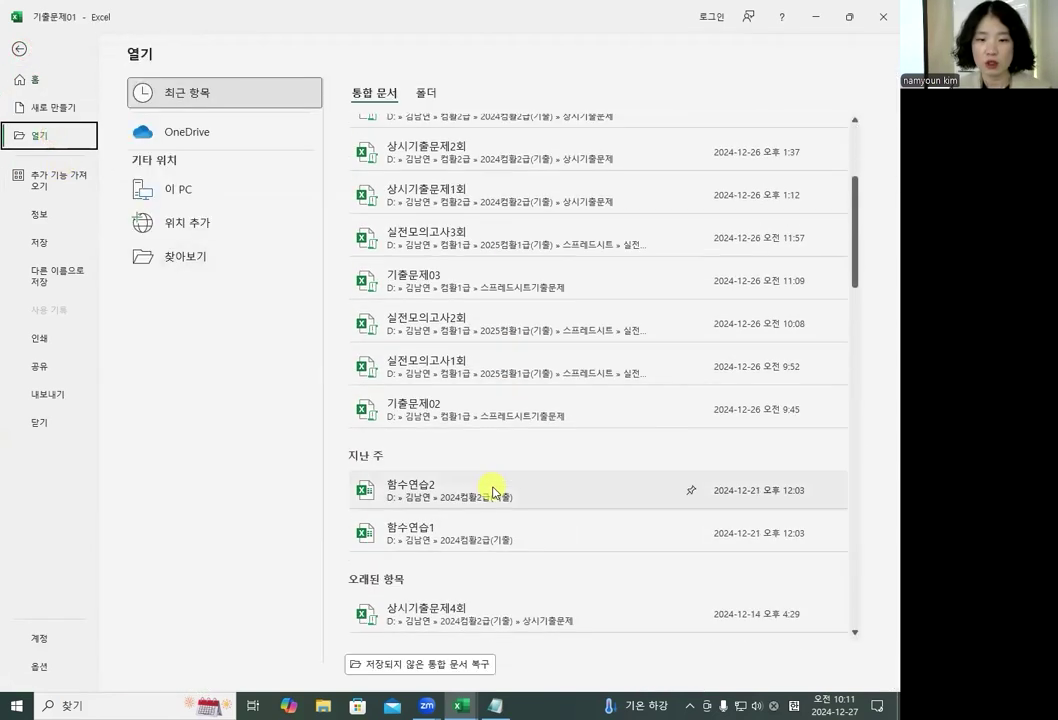
left_click(472, 409)
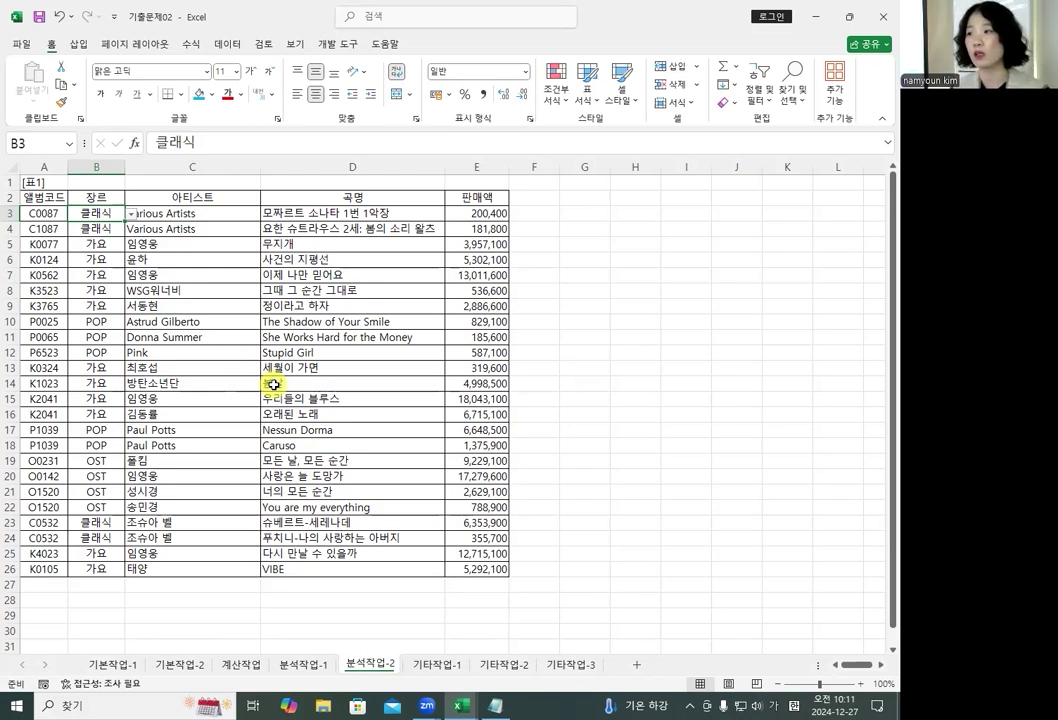
Sort the album table on 분석작업-2 by 장르 in ascending order of cell values.
left_click(217, 316)
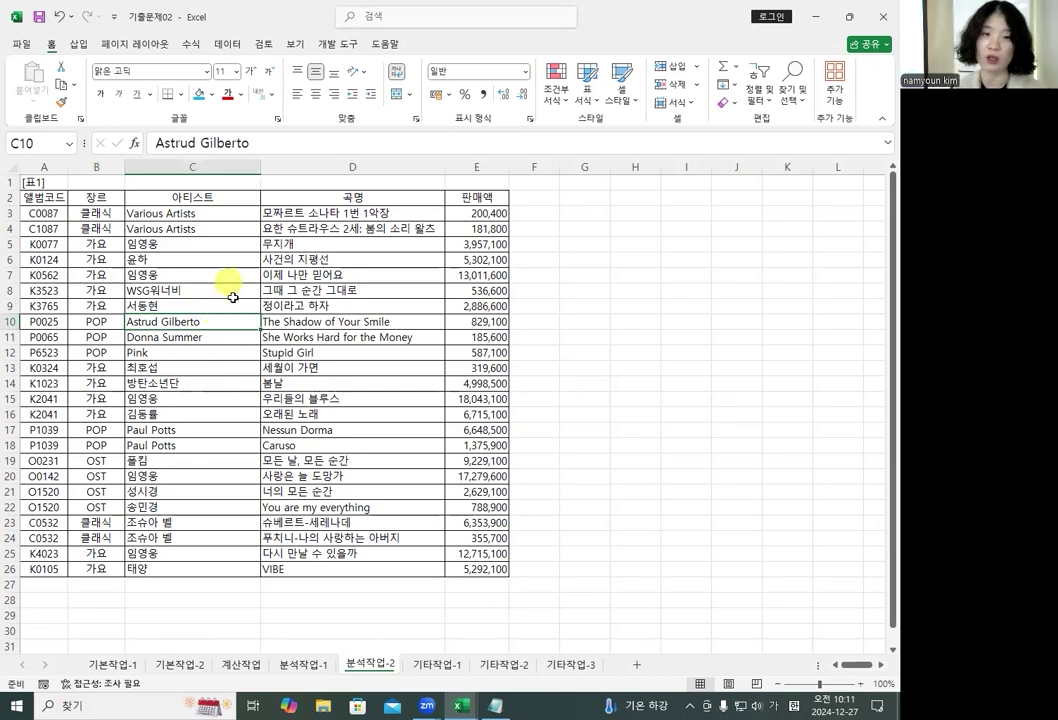
left_click(225, 43)
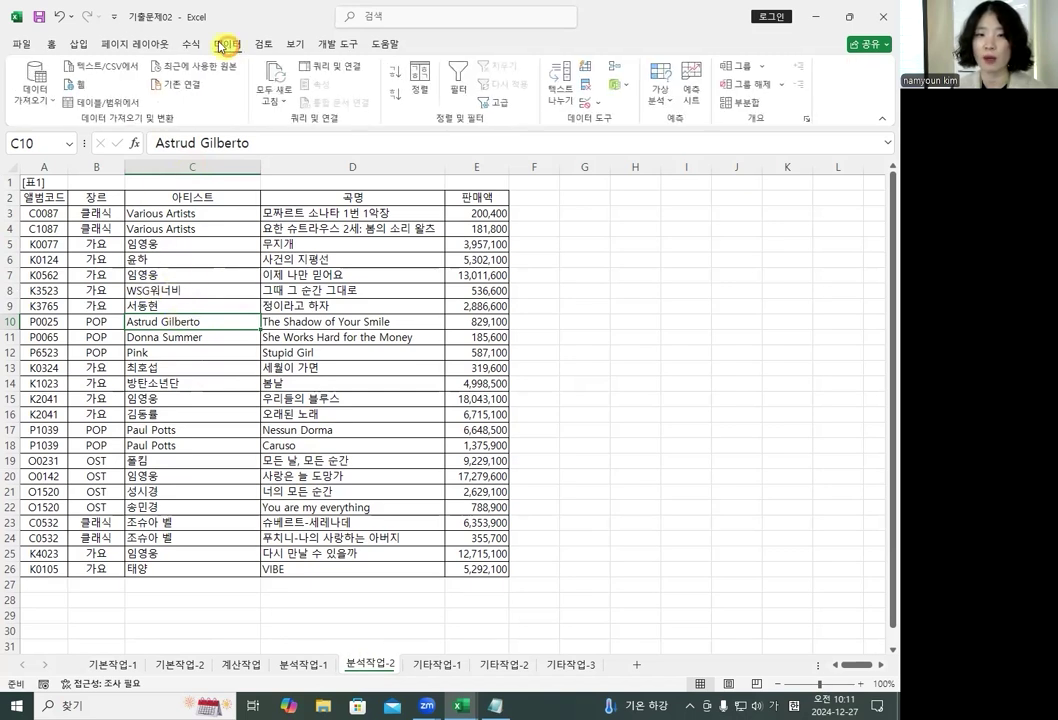
left_click(421, 80)
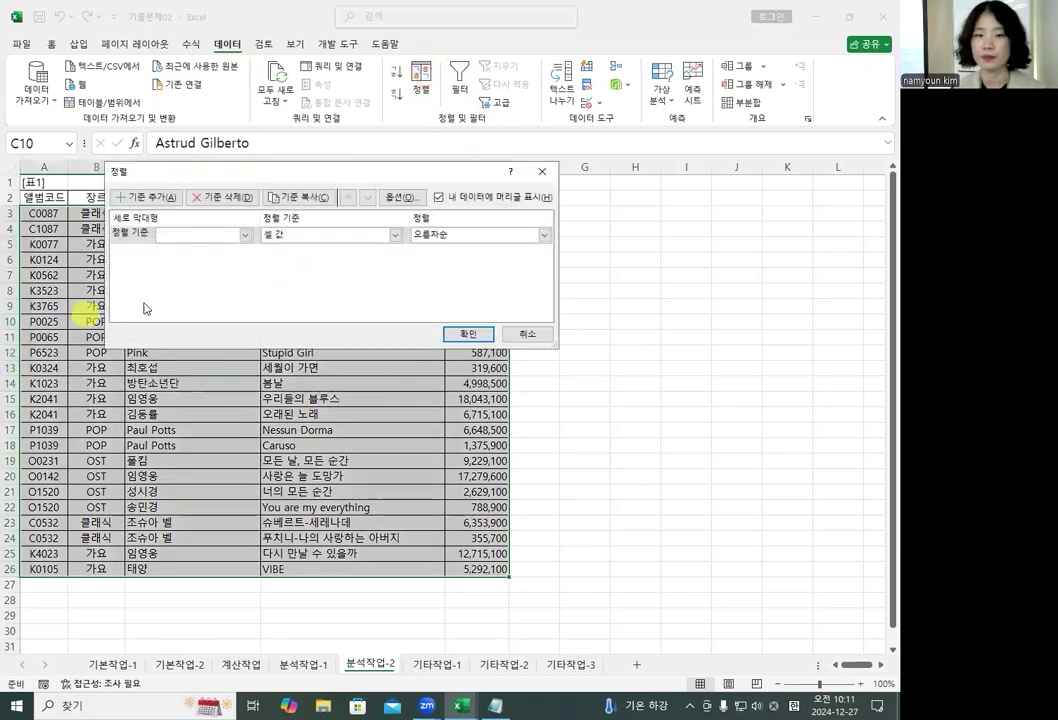
left_click(187, 236)
left_click(180, 263)
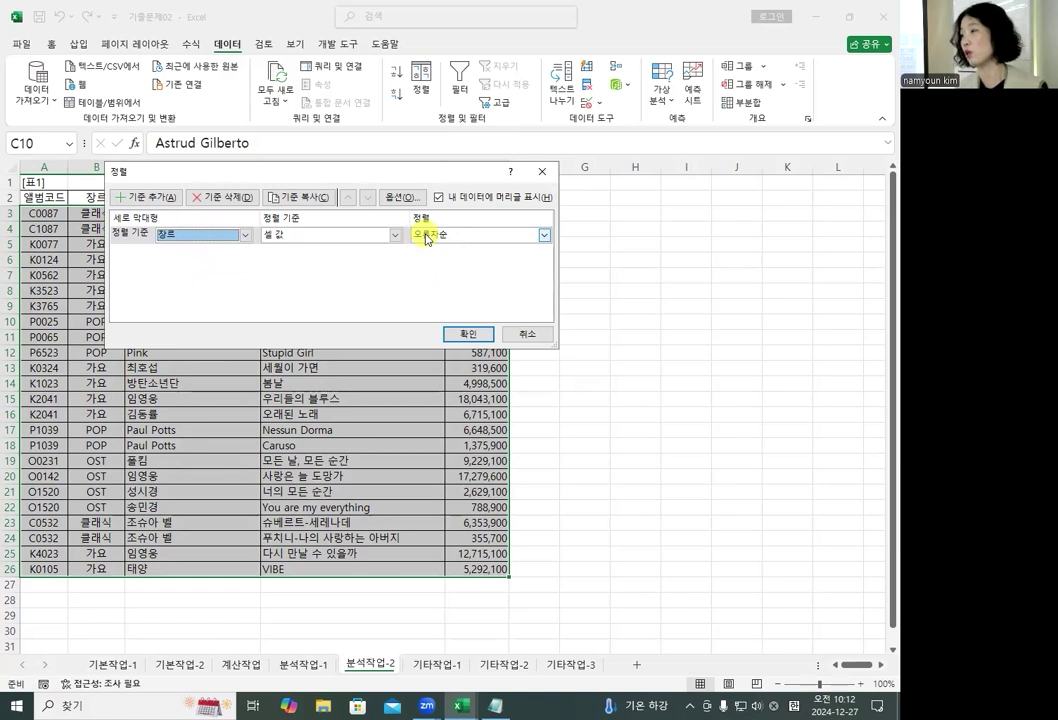
left_click(467, 334)
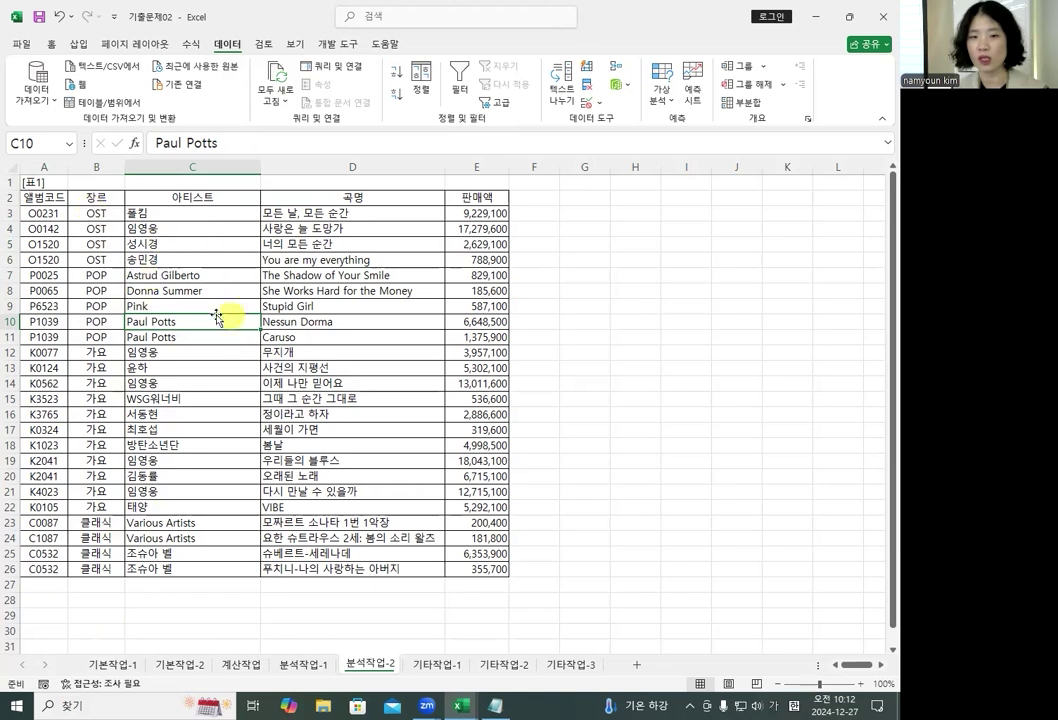
Add subtotals to the sorted table, grouped by 장르, with the sum (합계) of 판매액.
left_click(226, 44)
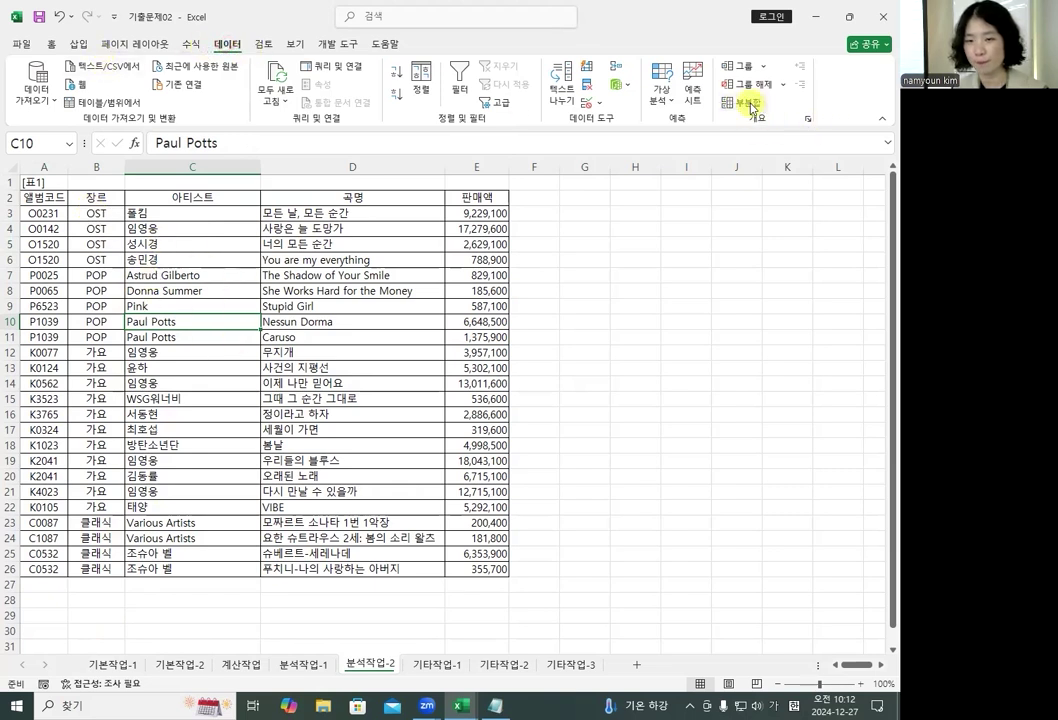
left_click(750, 104)
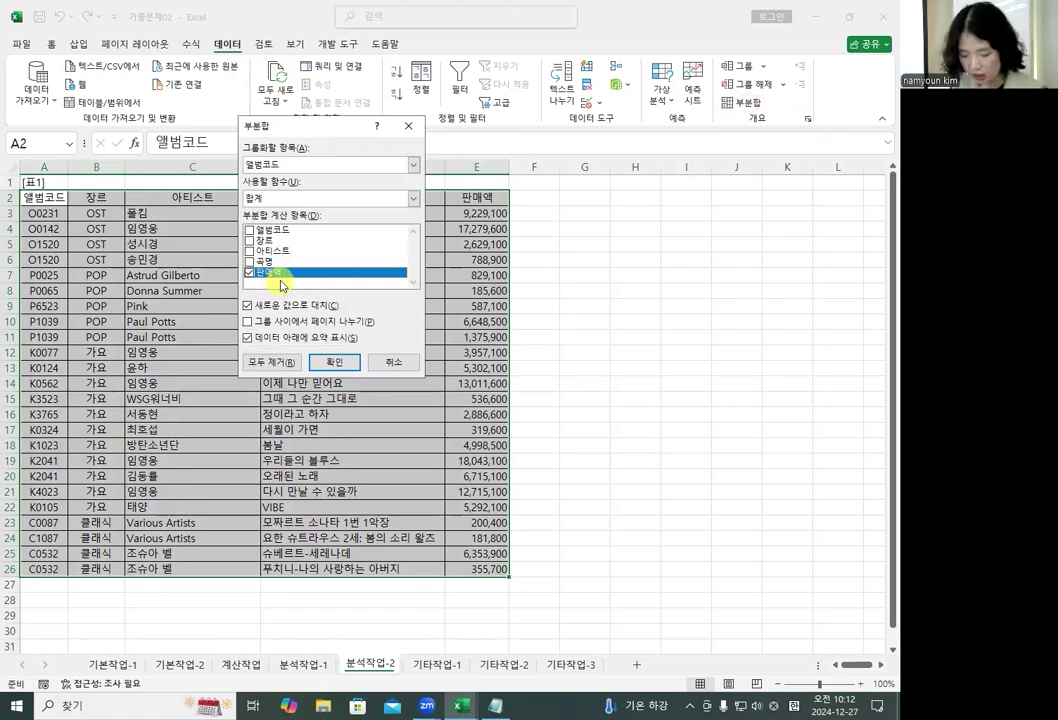
left_click(272, 165)
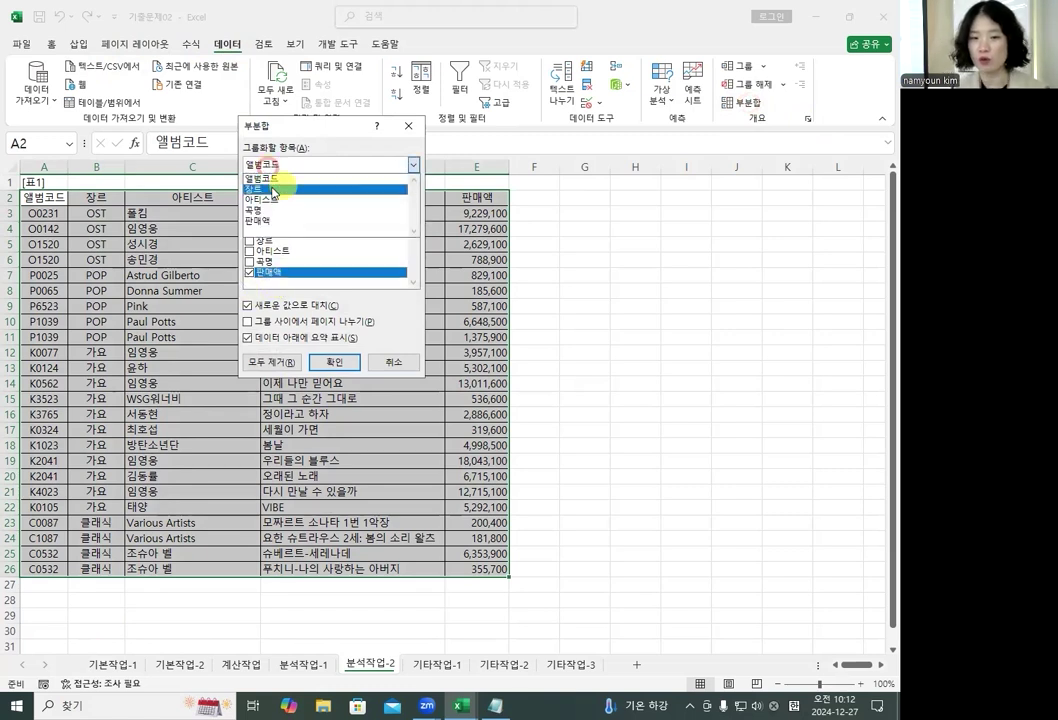
left_click(273, 190)
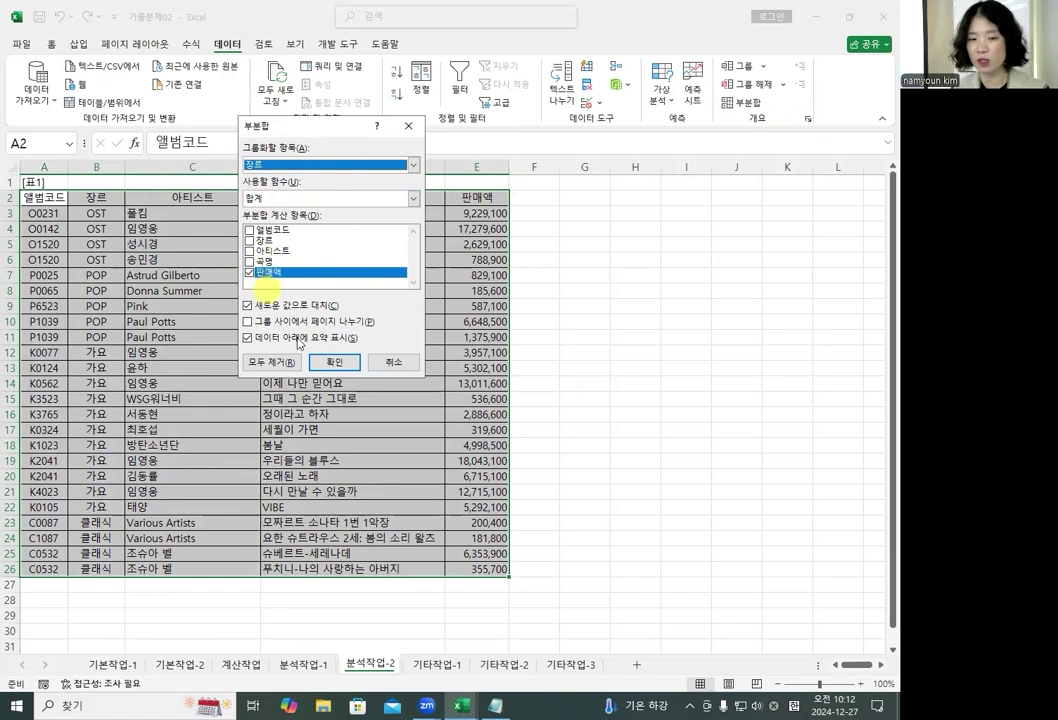
left_click(340, 369)
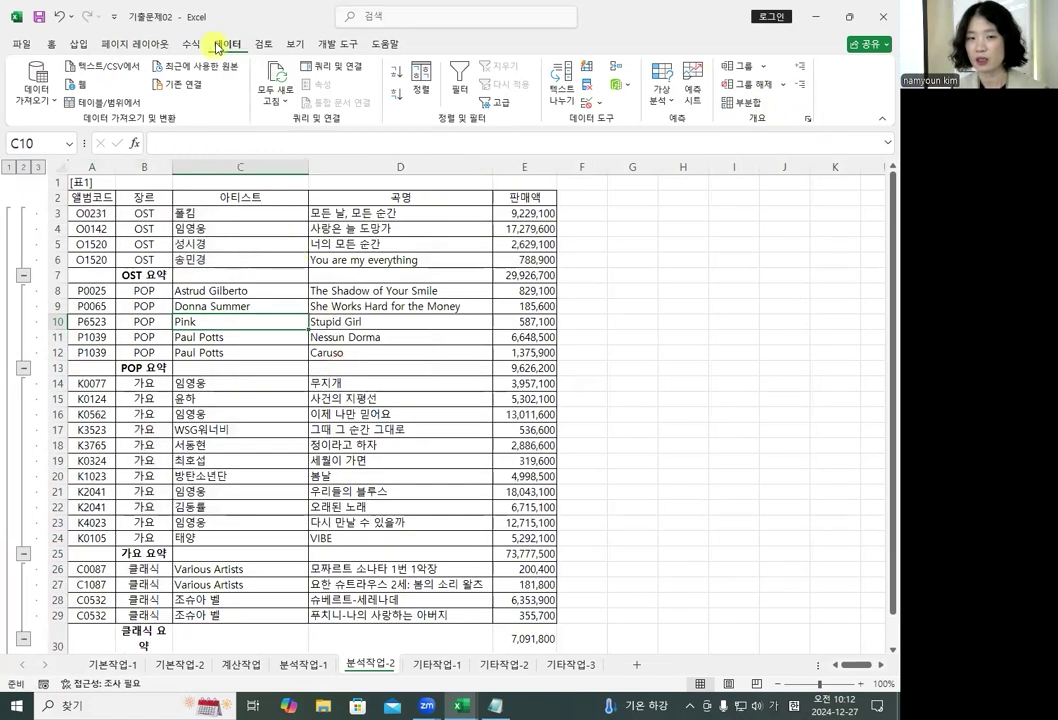
Add nested subtotals grouped by 장르 that count (개수) 곡명 while keeping the existing subtotals, and check the OST summary rows.
left_click(747, 103)
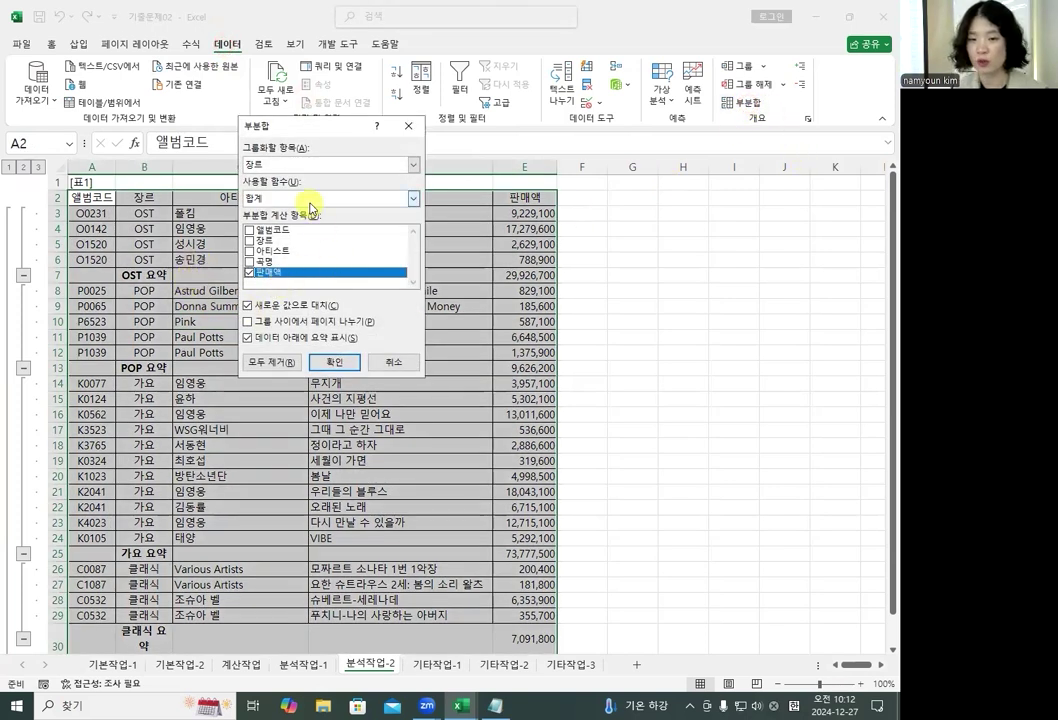
left_click(270, 198)
left_click(285, 226)
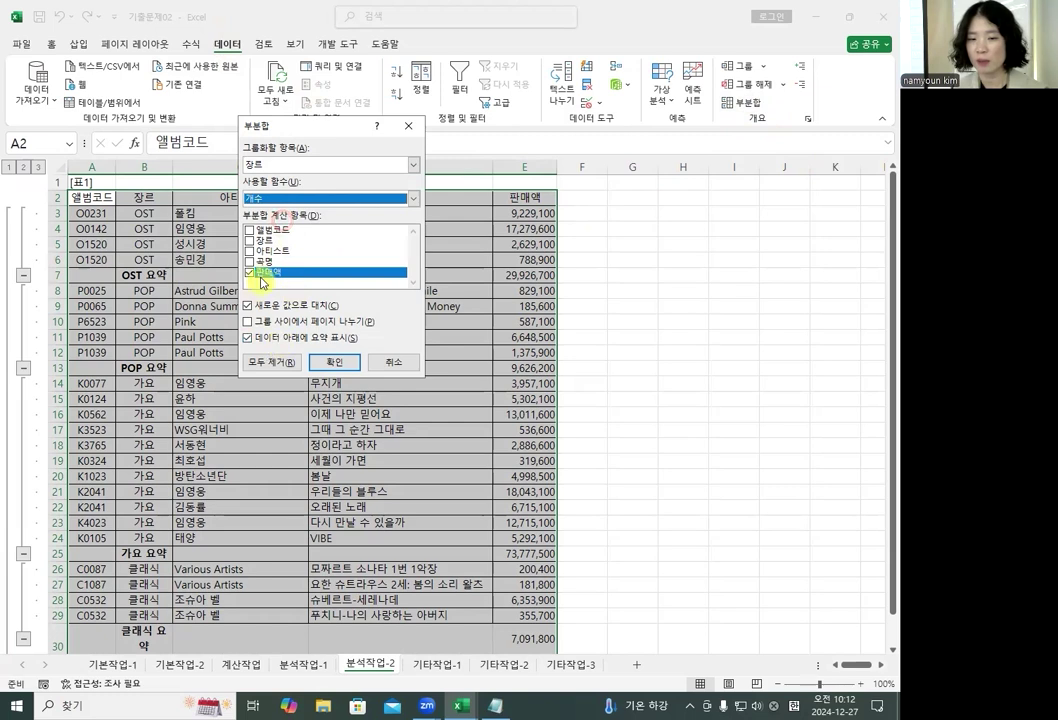
left_click(250, 273)
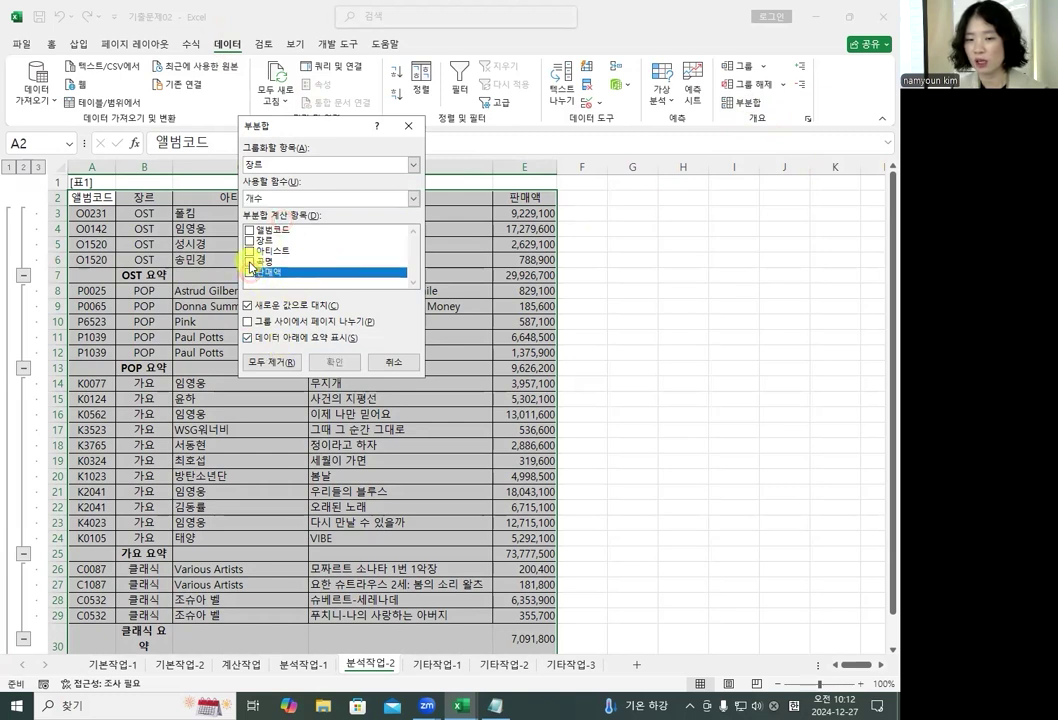
left_click(250, 261)
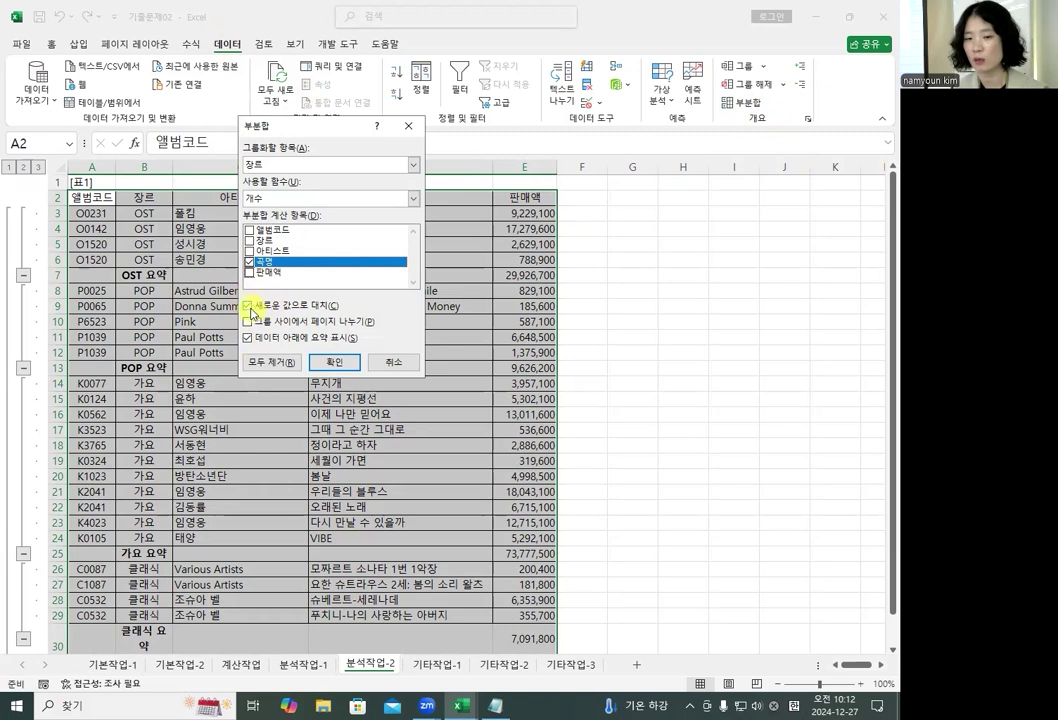
left_click(249, 306)
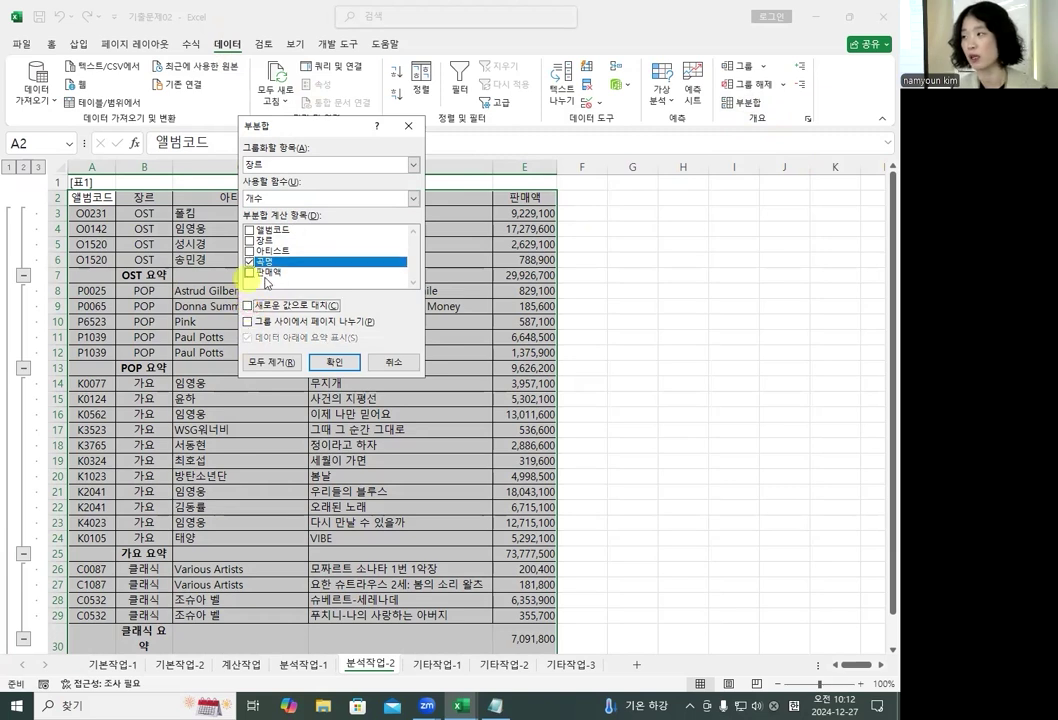
left_click(330, 368)
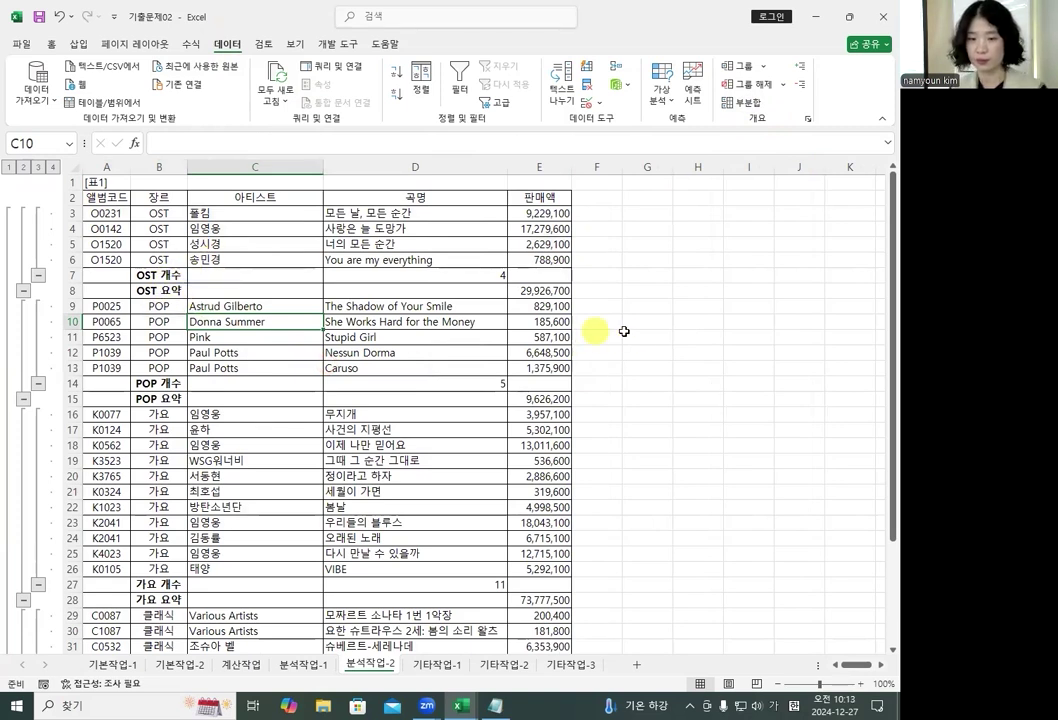
left_click(485, 275)
left_click_drag(450, 200, 427, 274)
left_click_drag(178, 290, 545, 296)
left_click(541, 291)
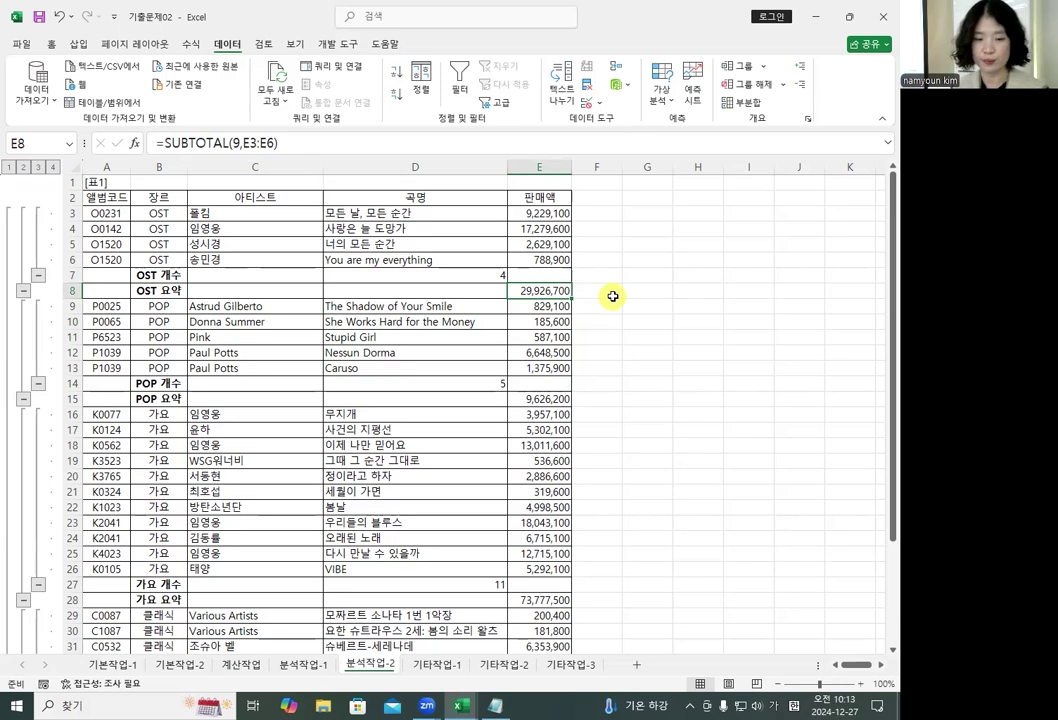
Open the workbook 기출문제04 from the 스프레드시트기출문제 folder and enable its active content.
left_click(37, 53)
left_click(58, 140)
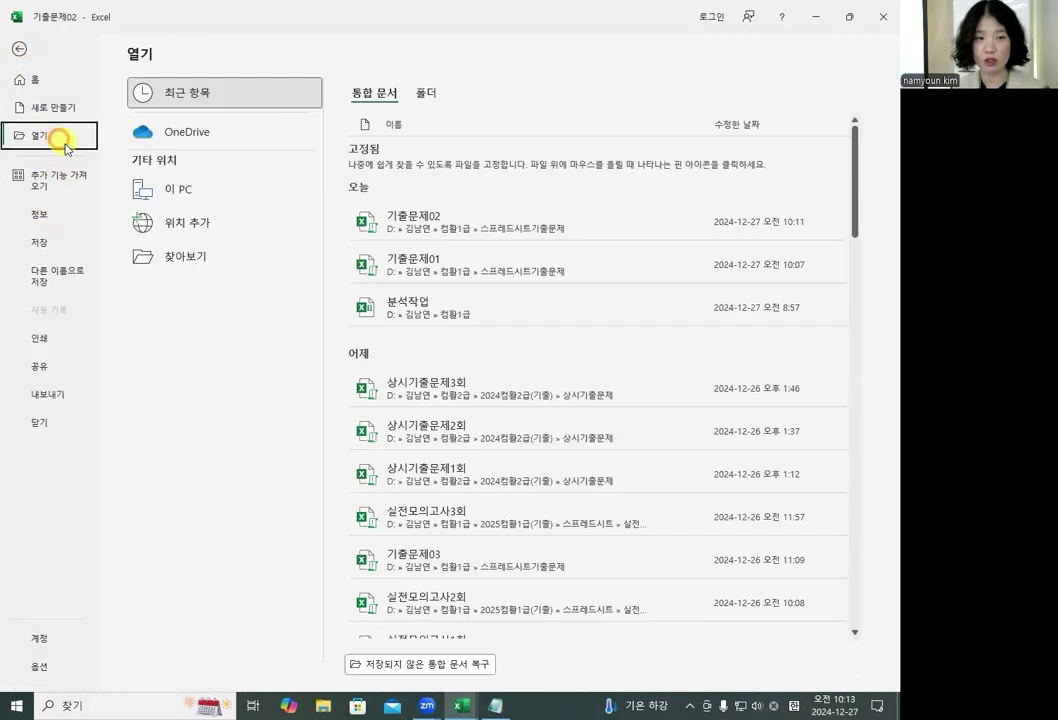
left_click(228, 256)
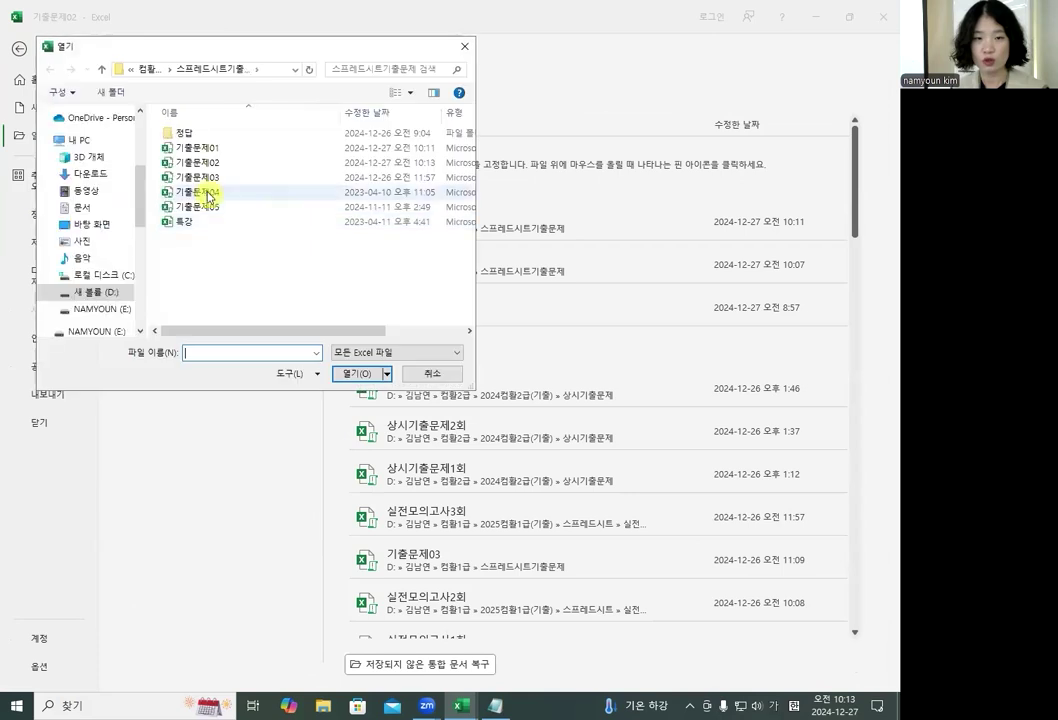
left_click(259, 196)
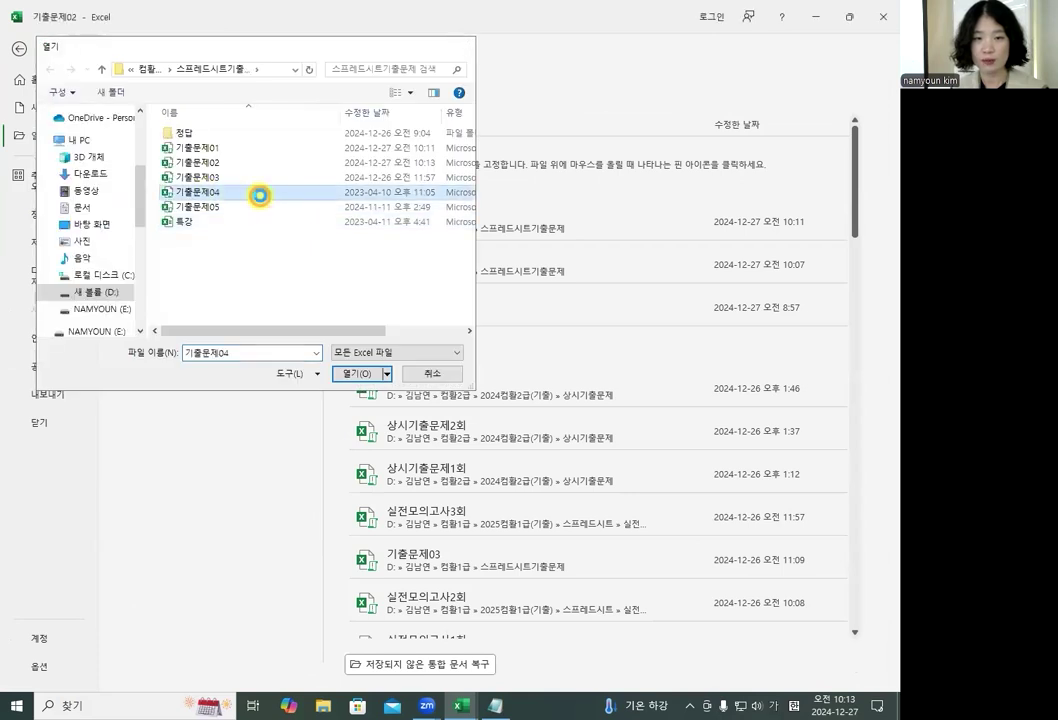
double_click(259, 196)
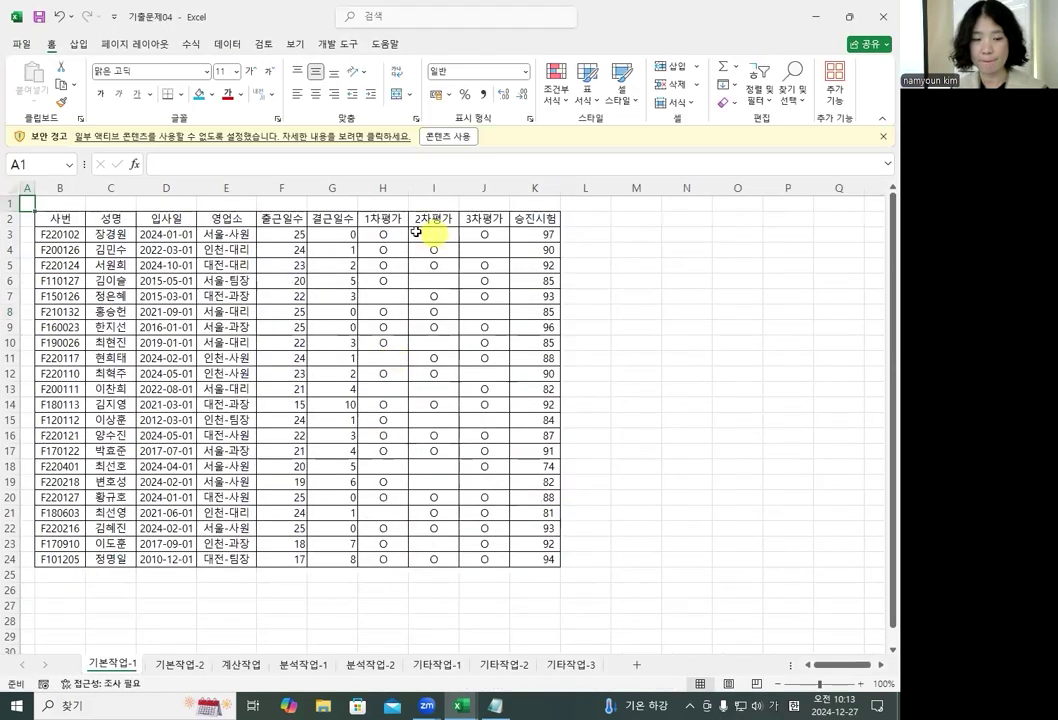
left_click(462, 136)
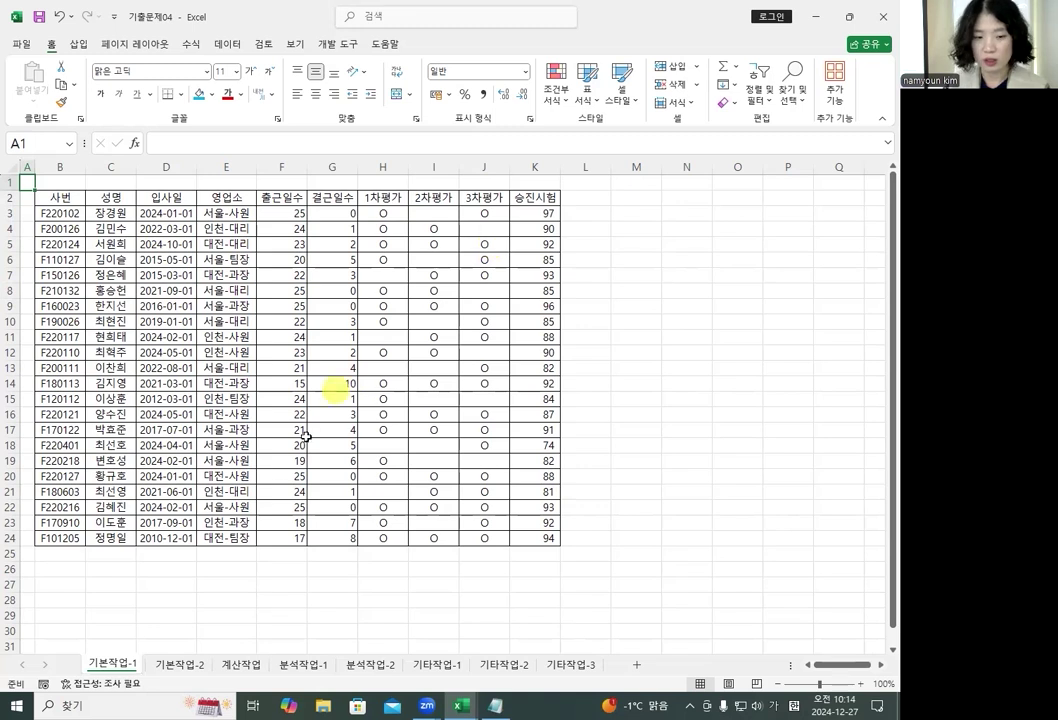
On 기본작업-2, set the cell protection of G3:L45 to both locked (잠금) and hidden (숨김).
left_click(176, 664)
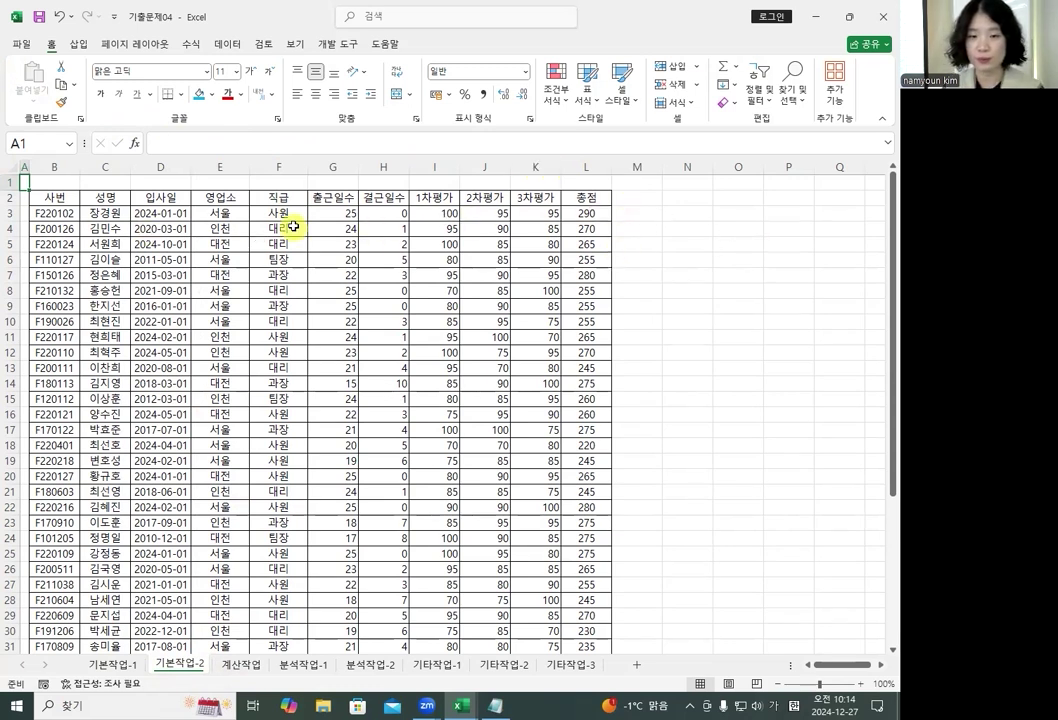
left_click(334, 212)
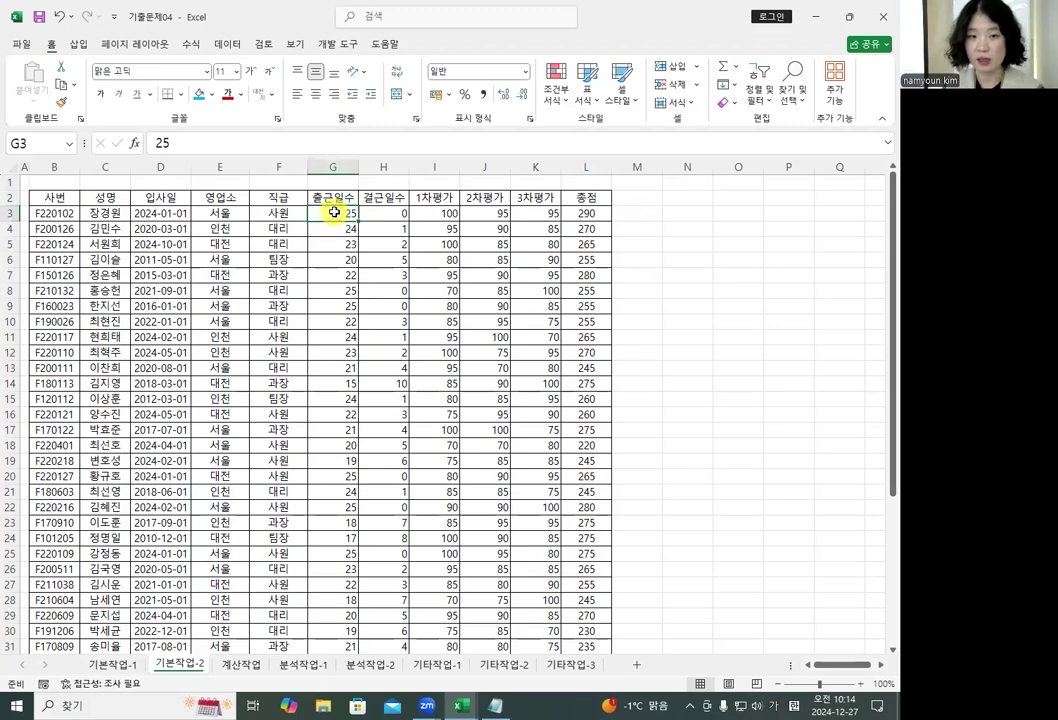
left_click_drag(334, 212, 598, 627)
scroll(595, 621, "up", 5)
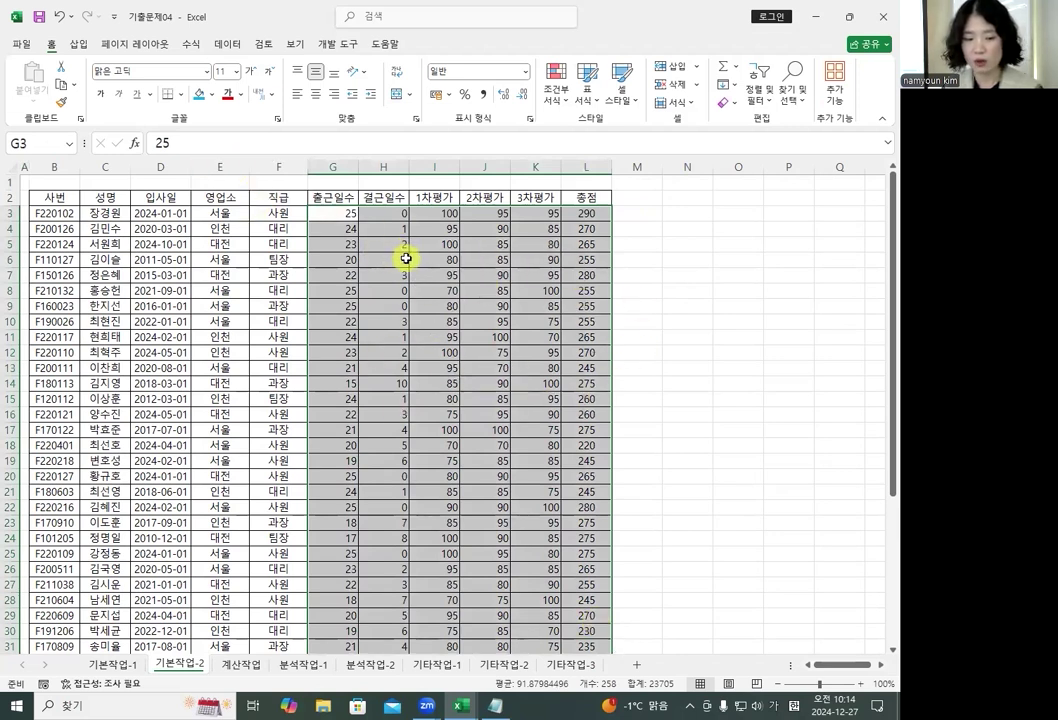
key("ctrl+1")
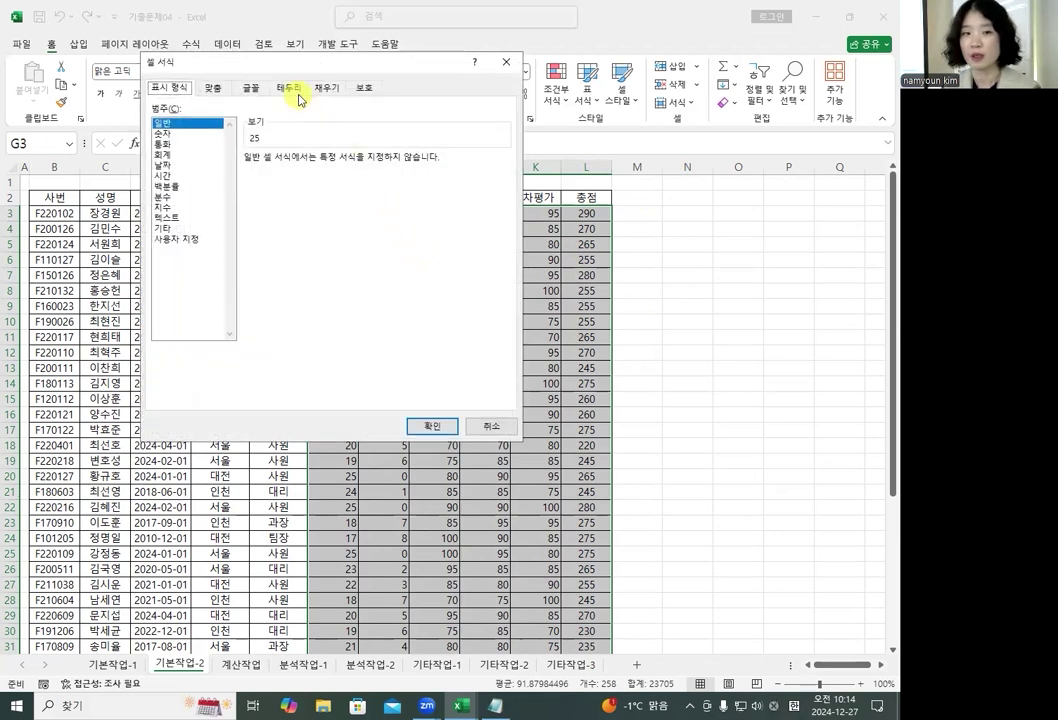
left_click_drag(307, 75, 398, 110)
left_click(451, 120)
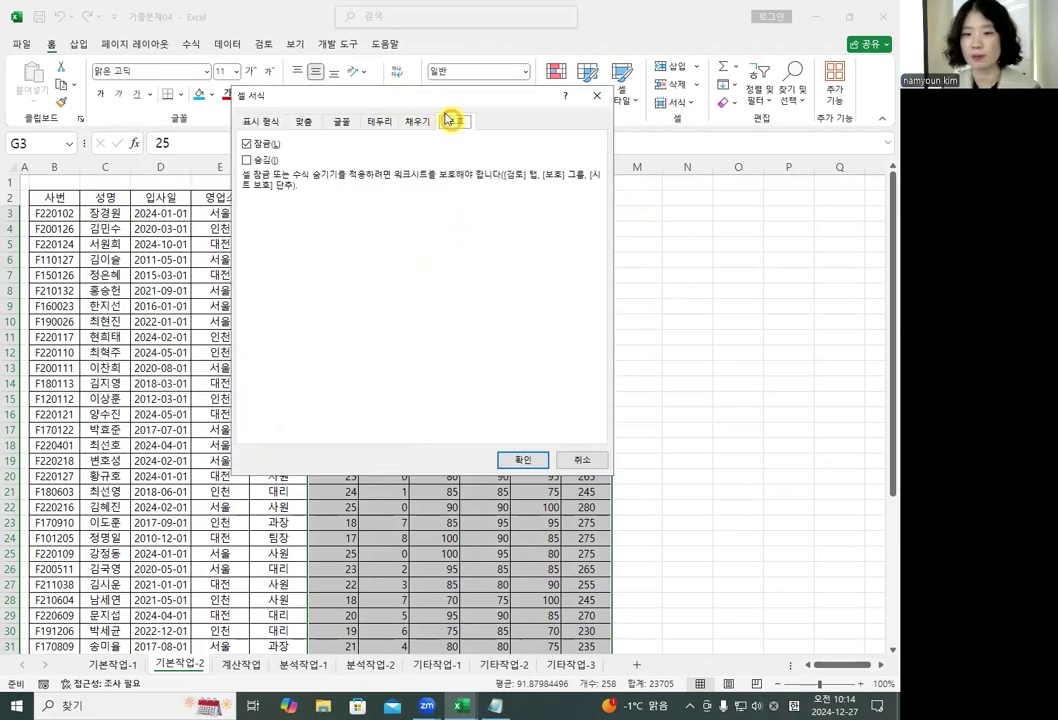
left_click(246, 161)
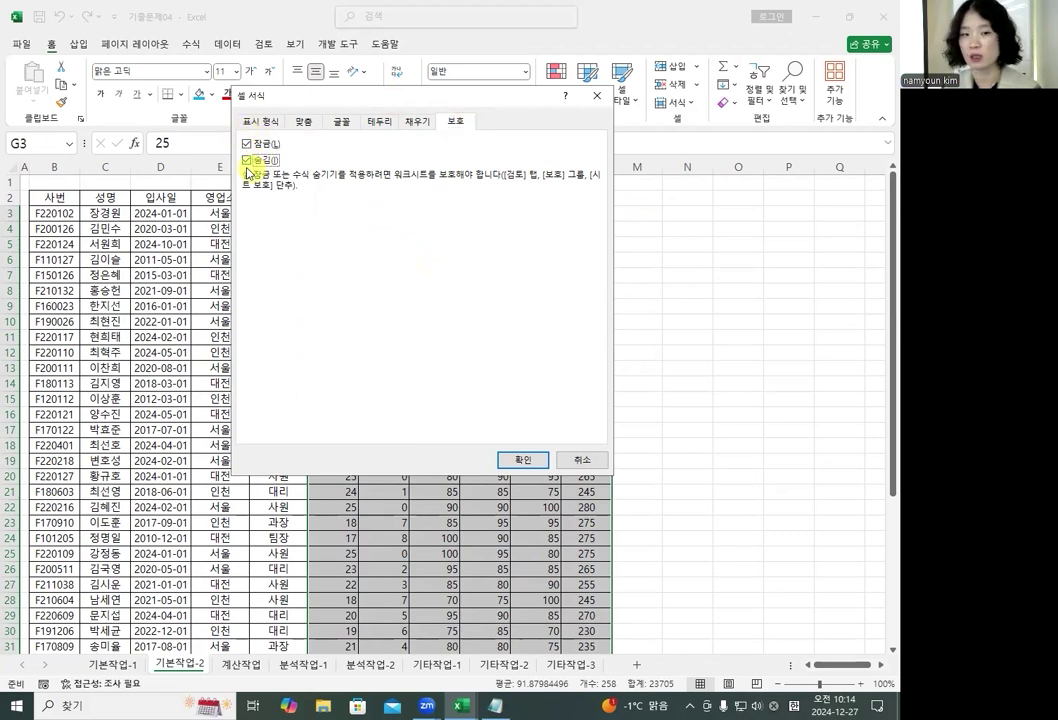
left_click(525, 460)
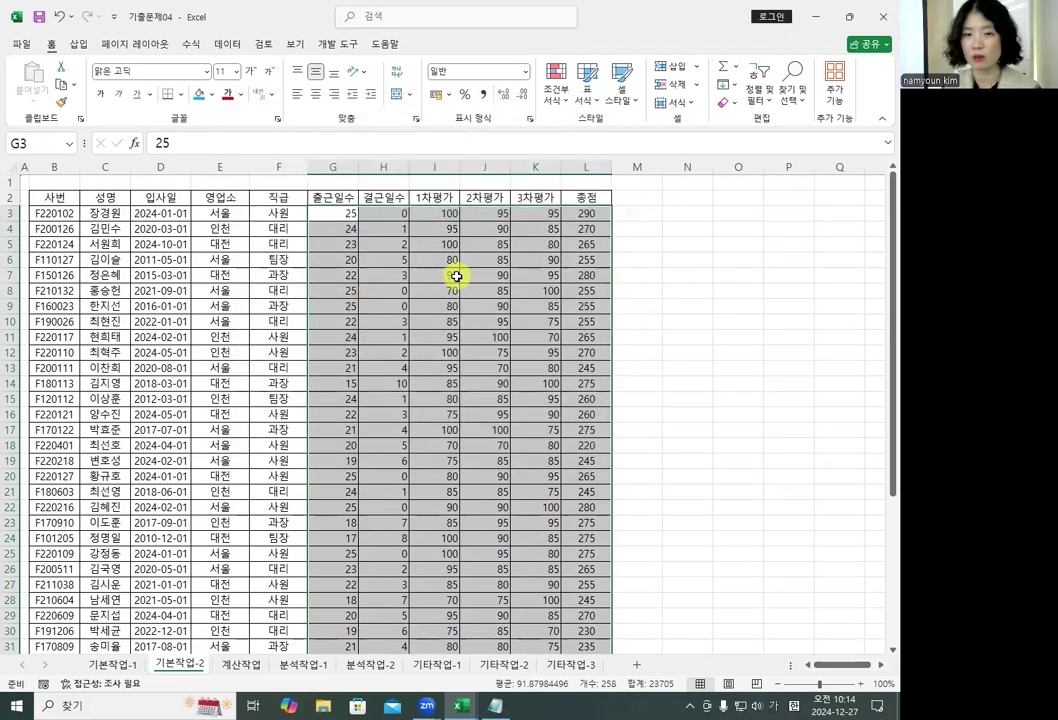
key("ctrl+q")
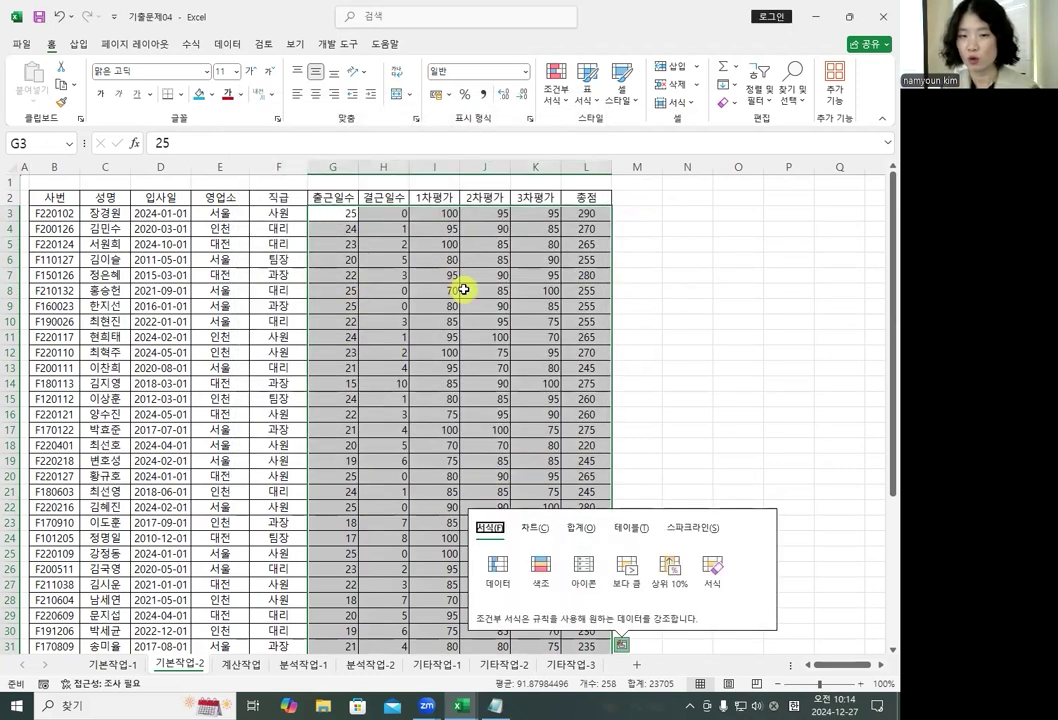
key("Escape")
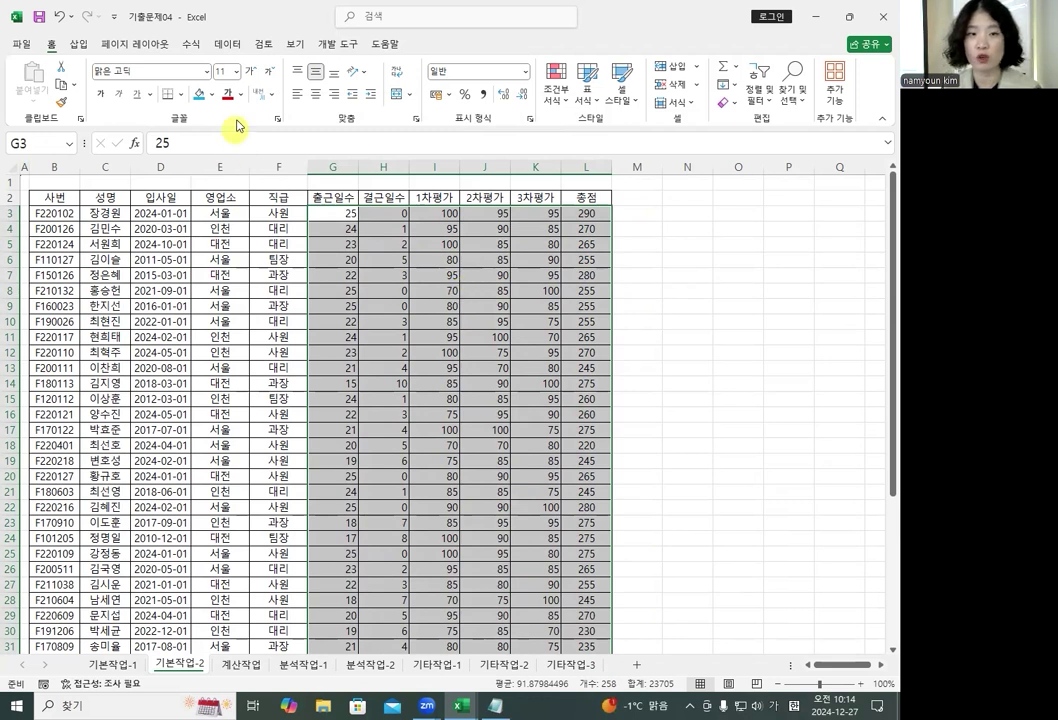
Protect the sheet without a password, allowing selection of locked and unlocked cells, and test the protection by trying to edit G3.
left_click(264, 46)
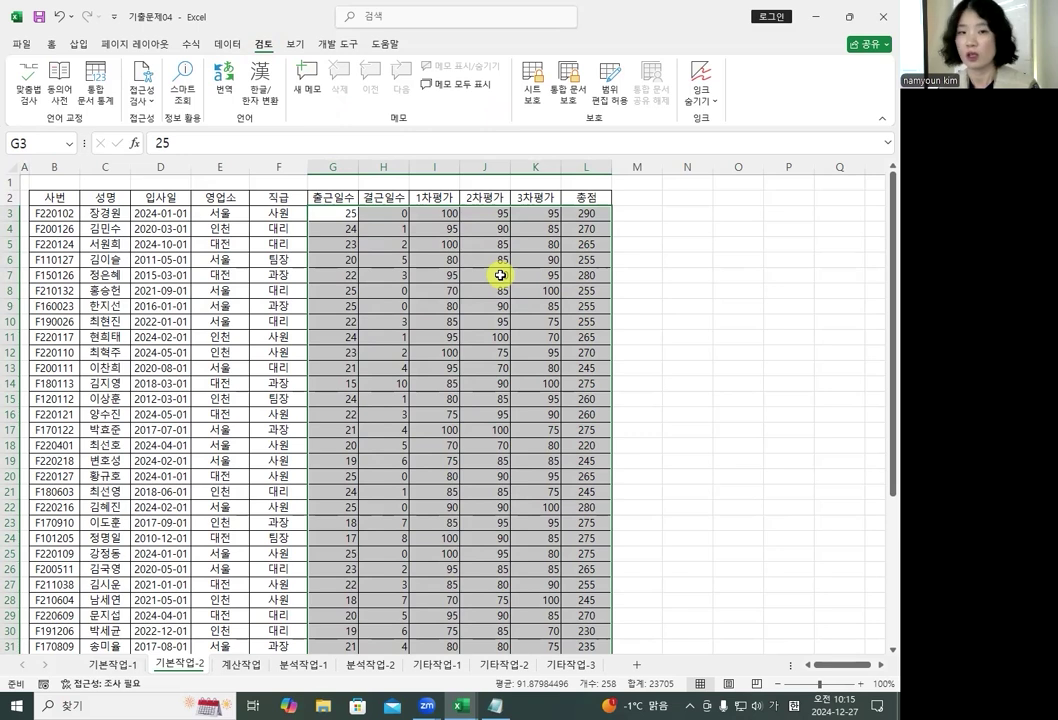
left_click(532, 92)
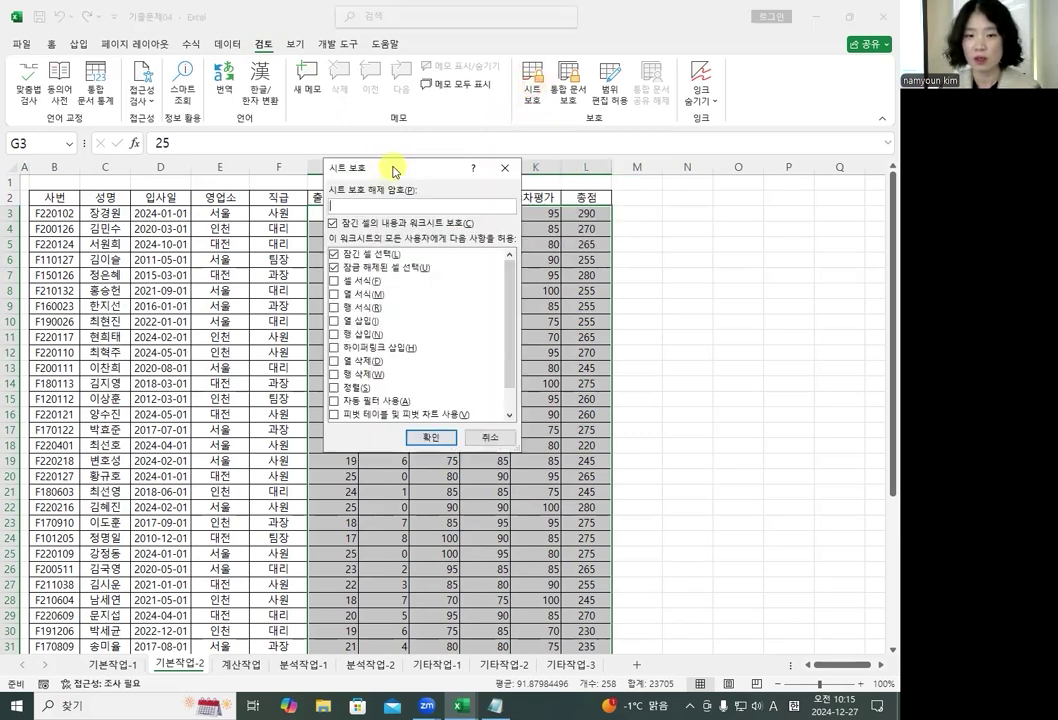
left_click_drag(396, 175, 462, 175)
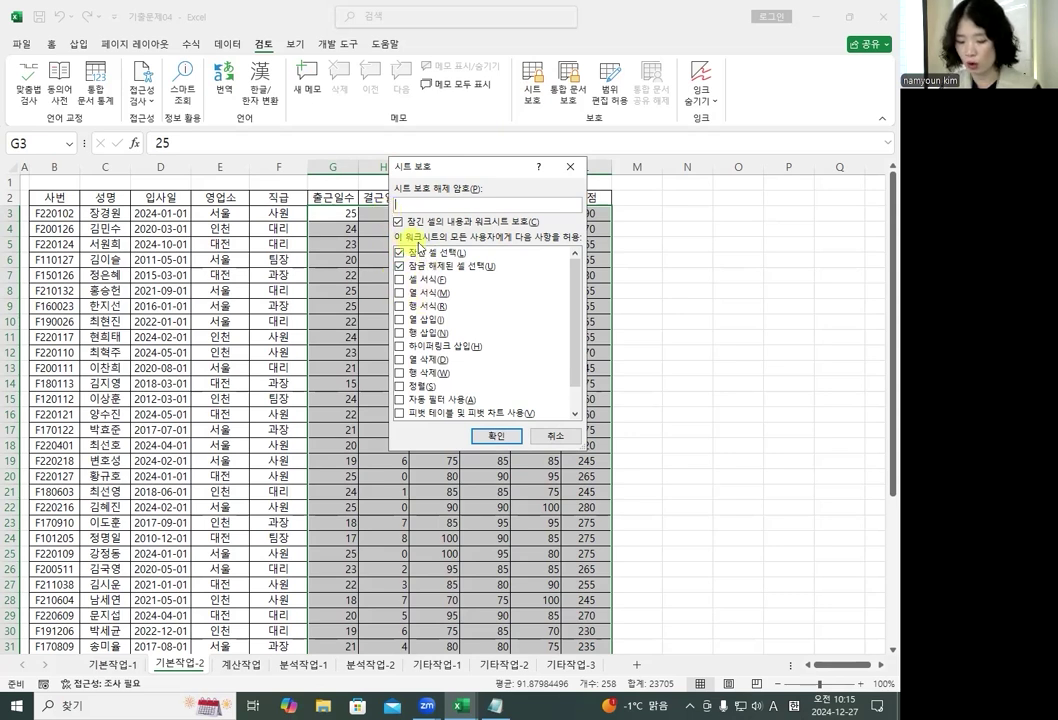
left_click(495, 437)
left_click(329, 213)
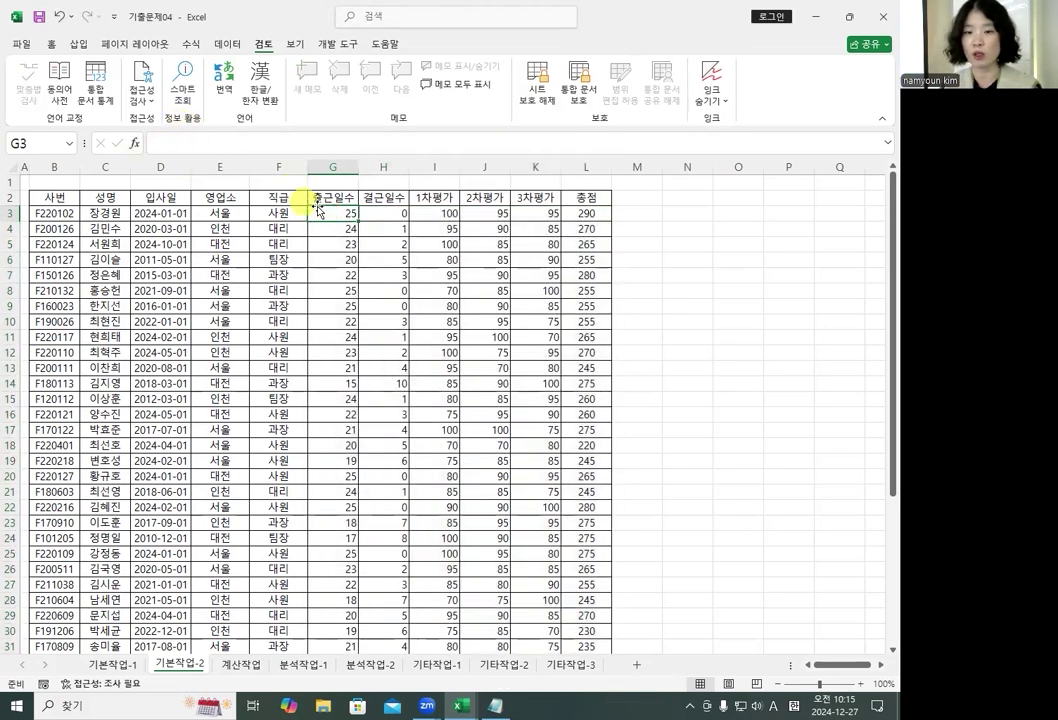
double_click(329, 212)
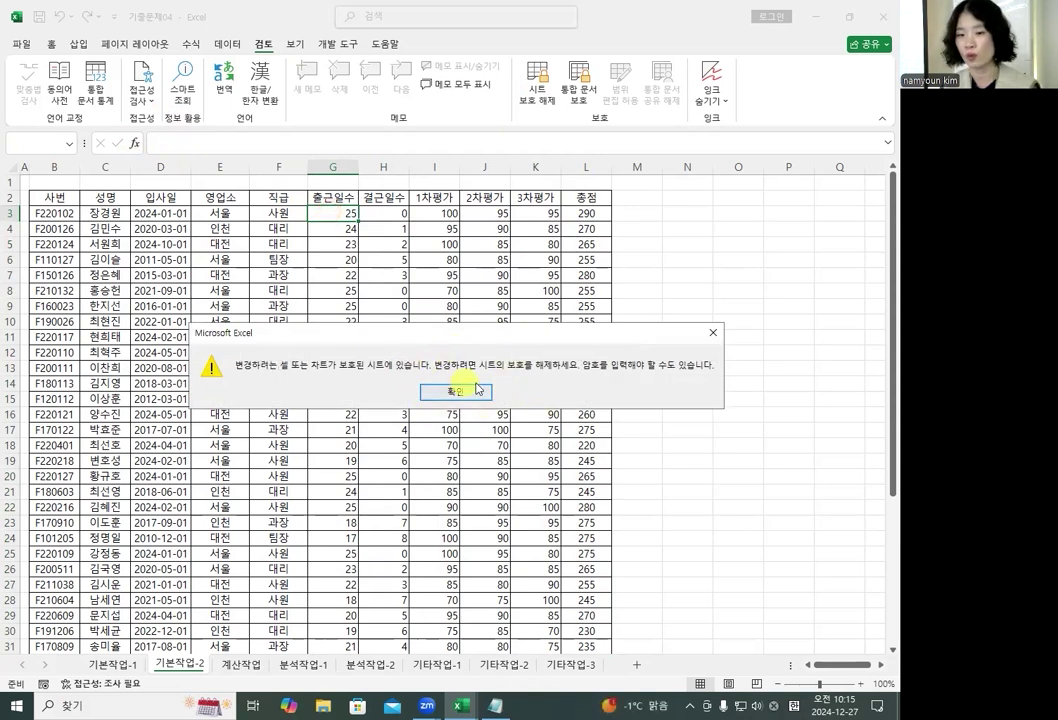
left_click(470, 390)
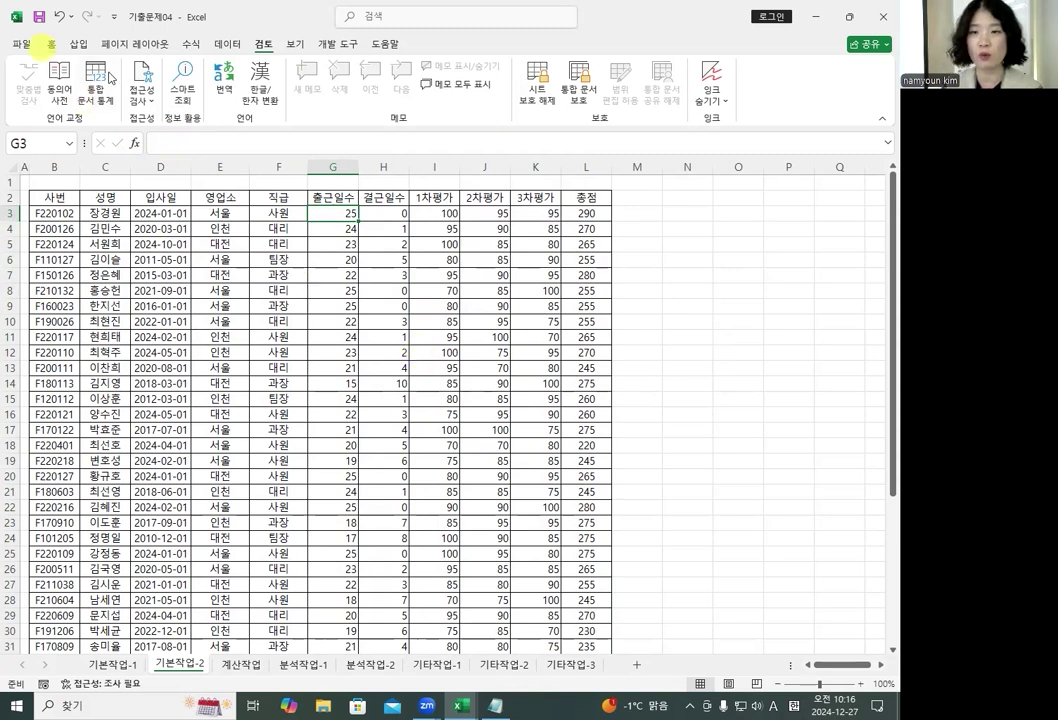
Show 기본작업-2 in page break preview, limit the print area to B2:L45 and fit it onto one page.
left_click(297, 46)
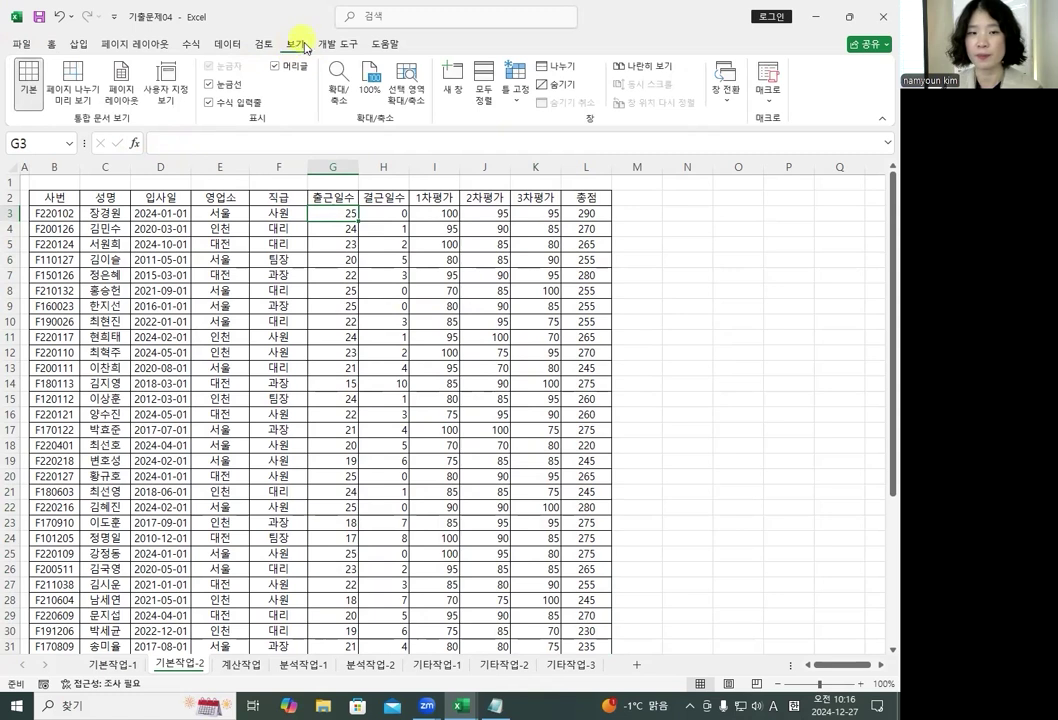
left_click(72, 80)
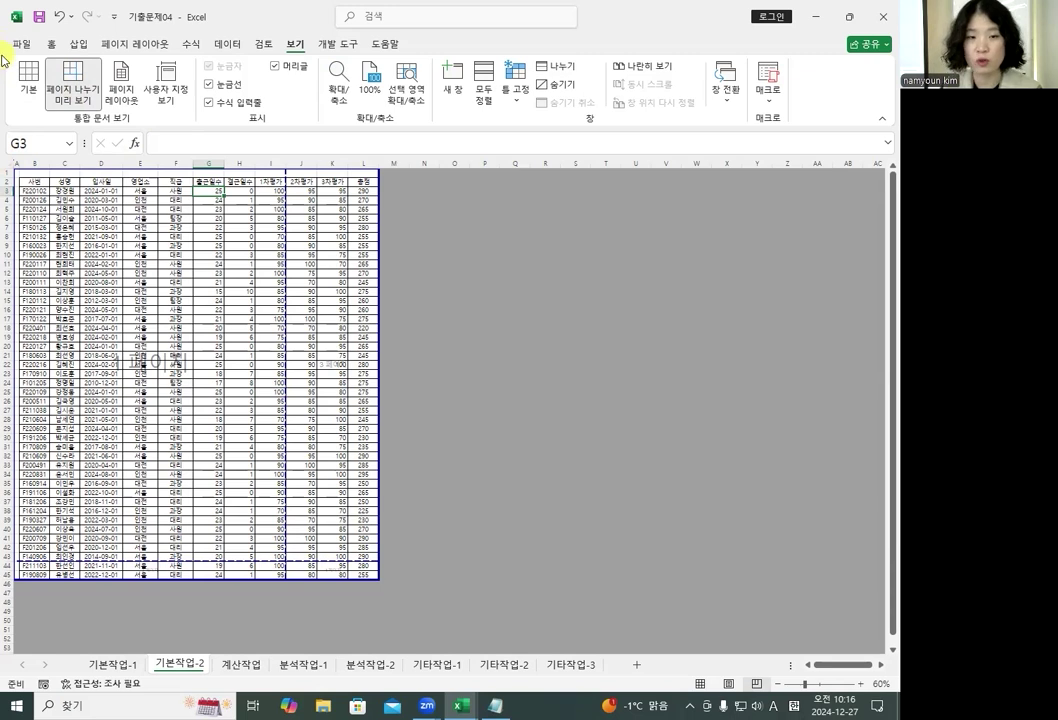
left_click(13, 167)
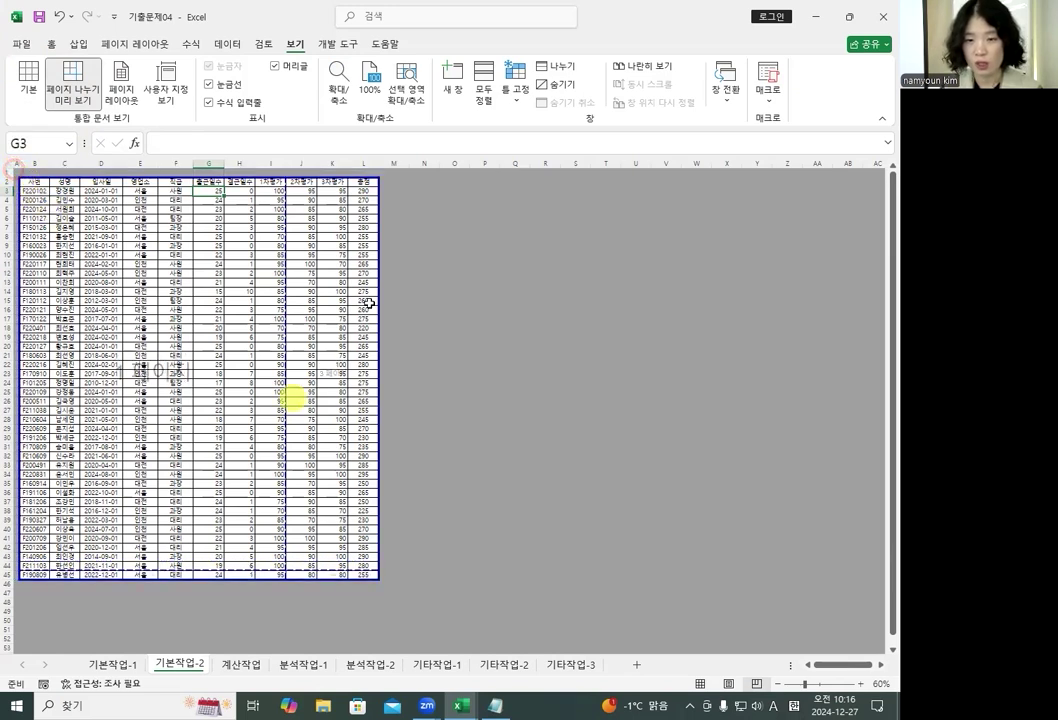
left_click_drag(284, 269, 416, 274)
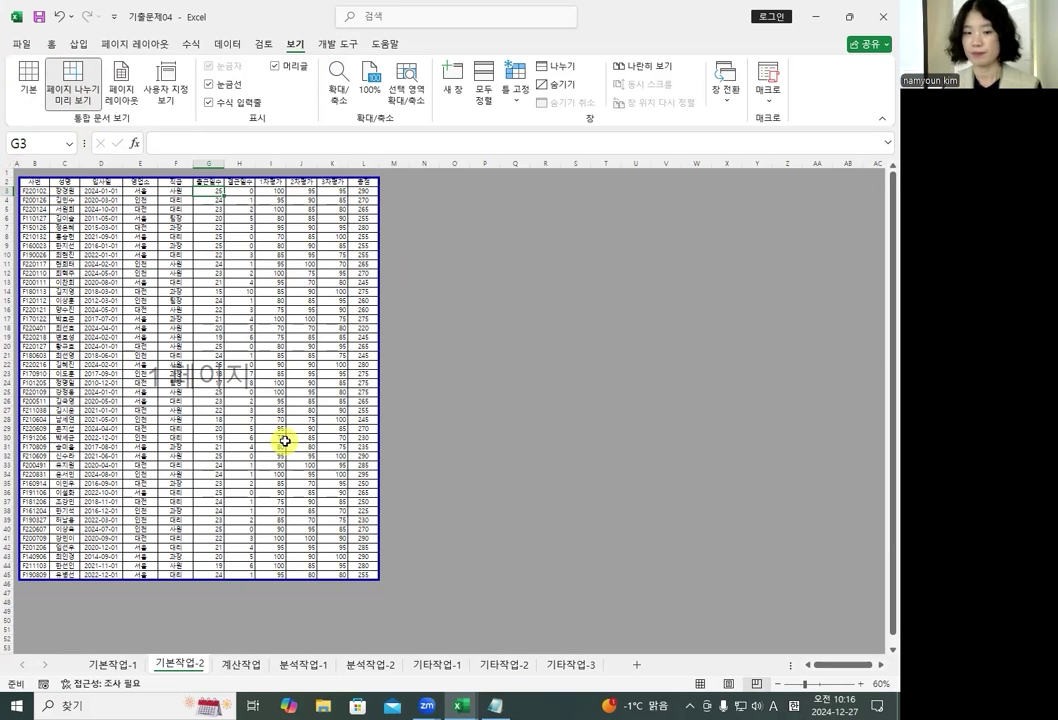
On 분석작업-1, start a Microsoft Query import at cell A4 using MS Access Database as the data source.
left_click(321, 666)
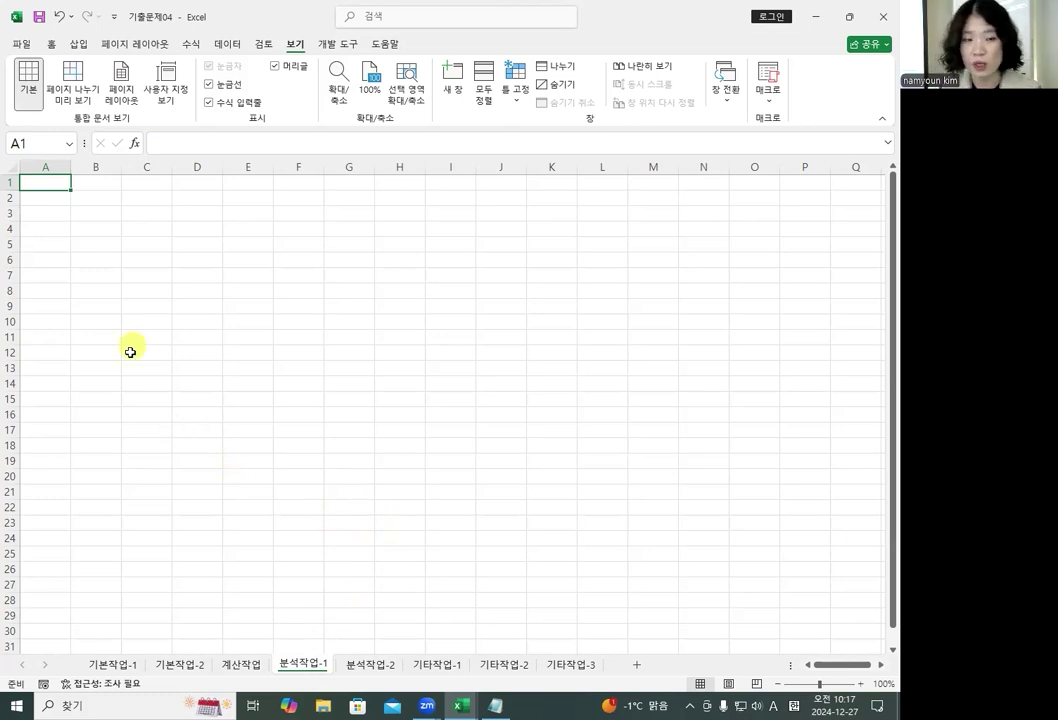
left_click(42, 228)
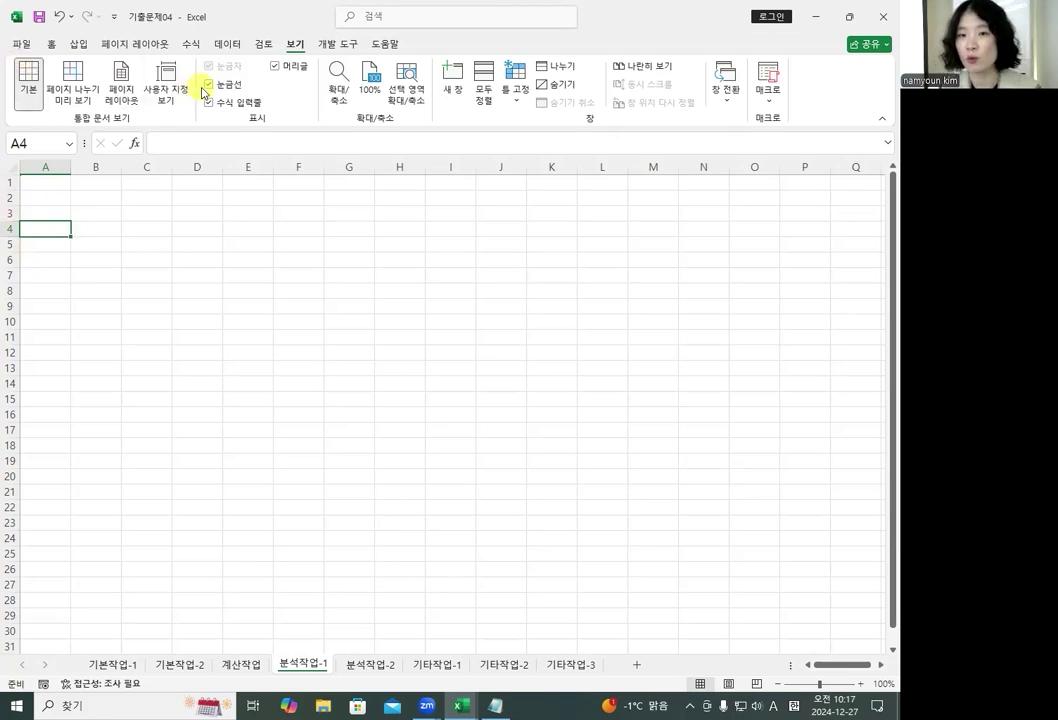
left_click(227, 43)
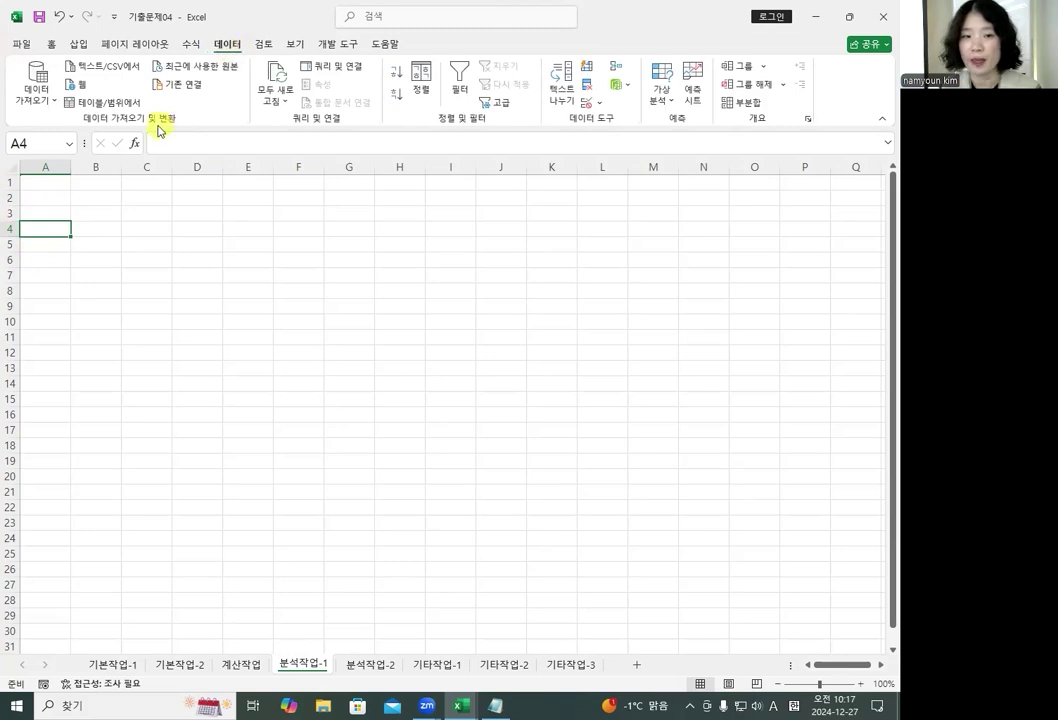
left_click(32, 88)
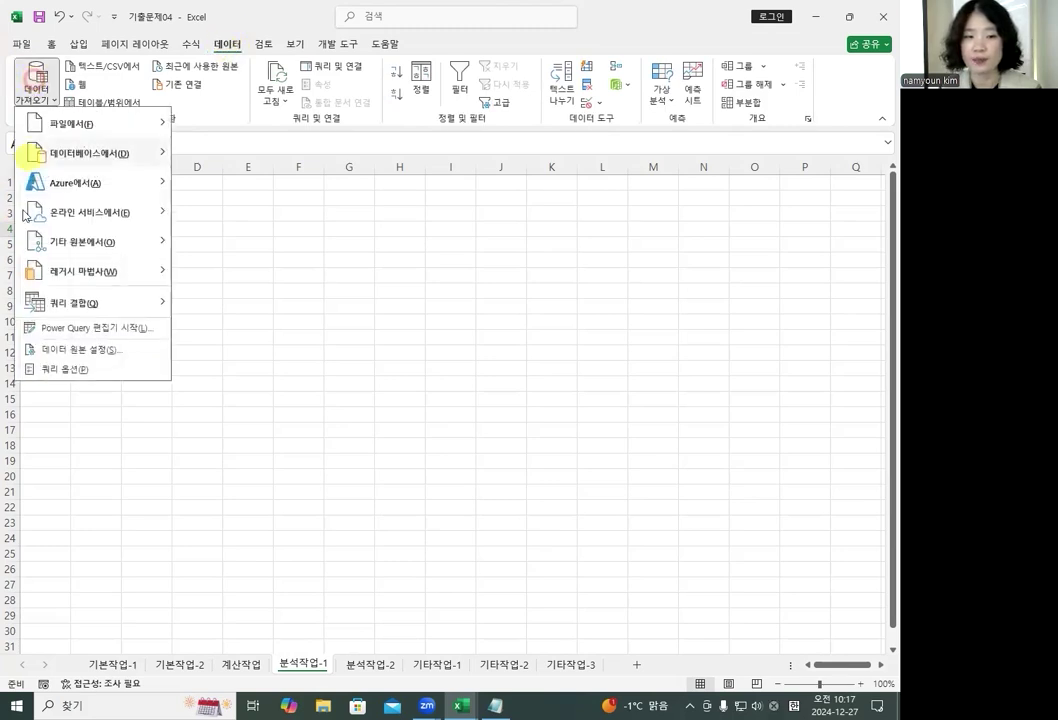
mouse_move(105, 243)
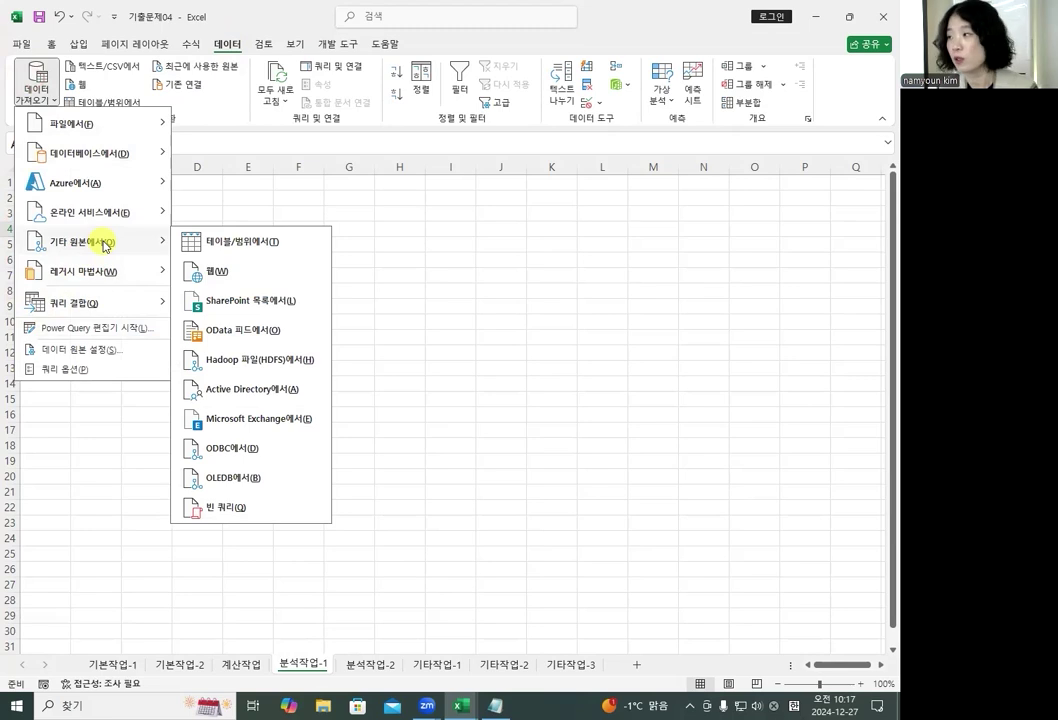
mouse_move(100, 271)
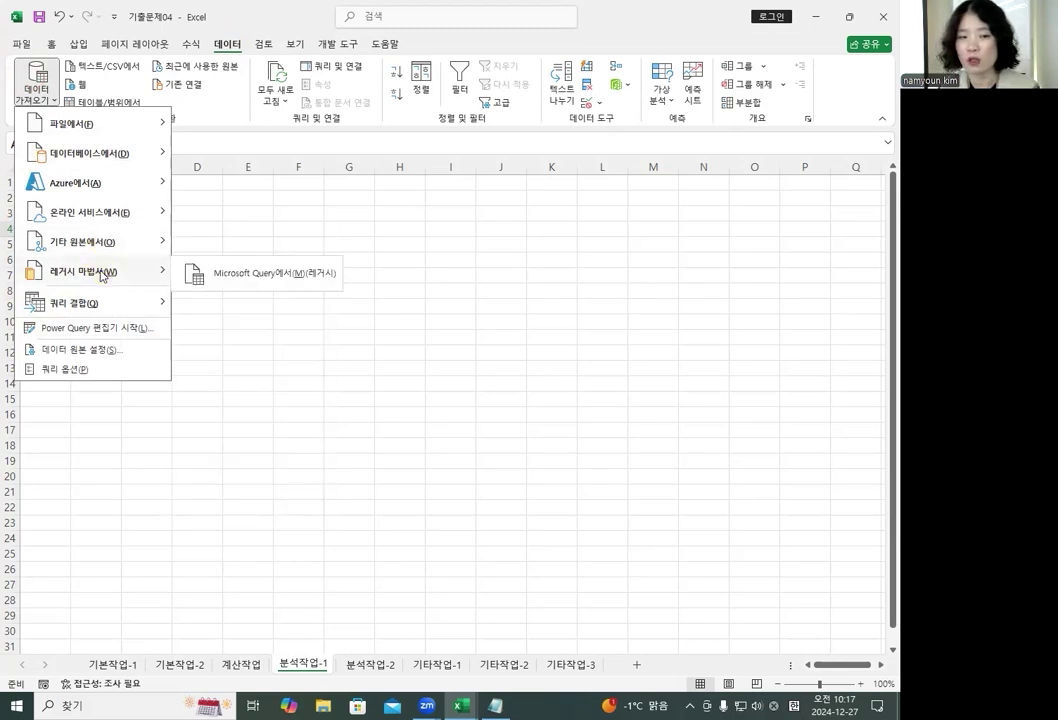
left_click(262, 272)
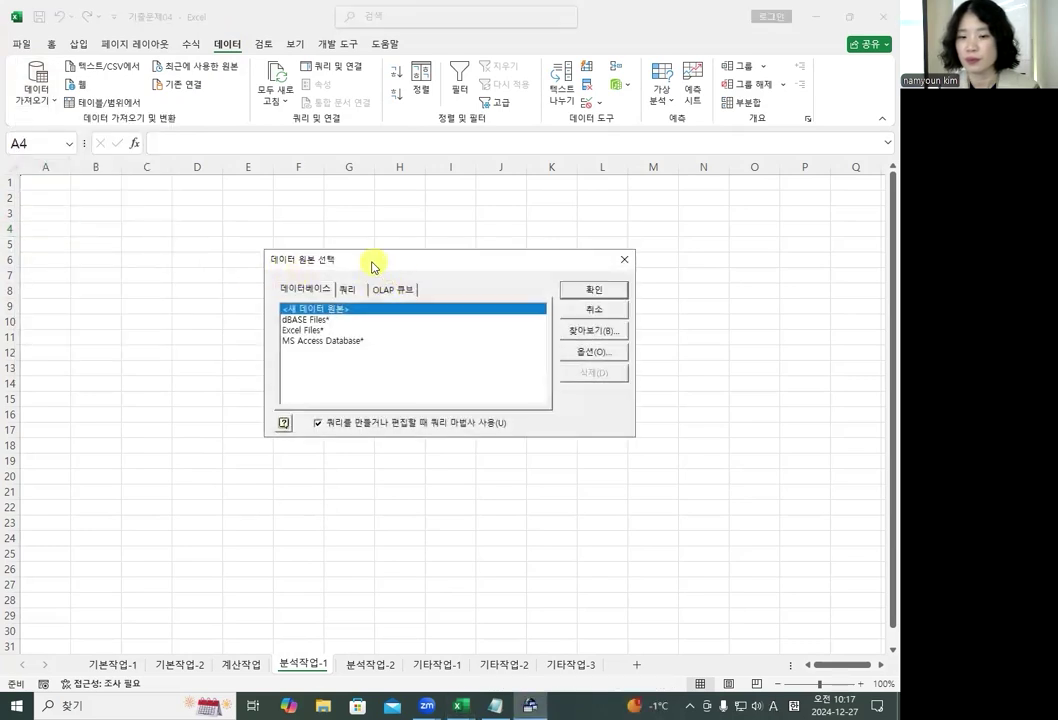
left_click_drag(373, 265, 349, 246)
left_click(338, 323)
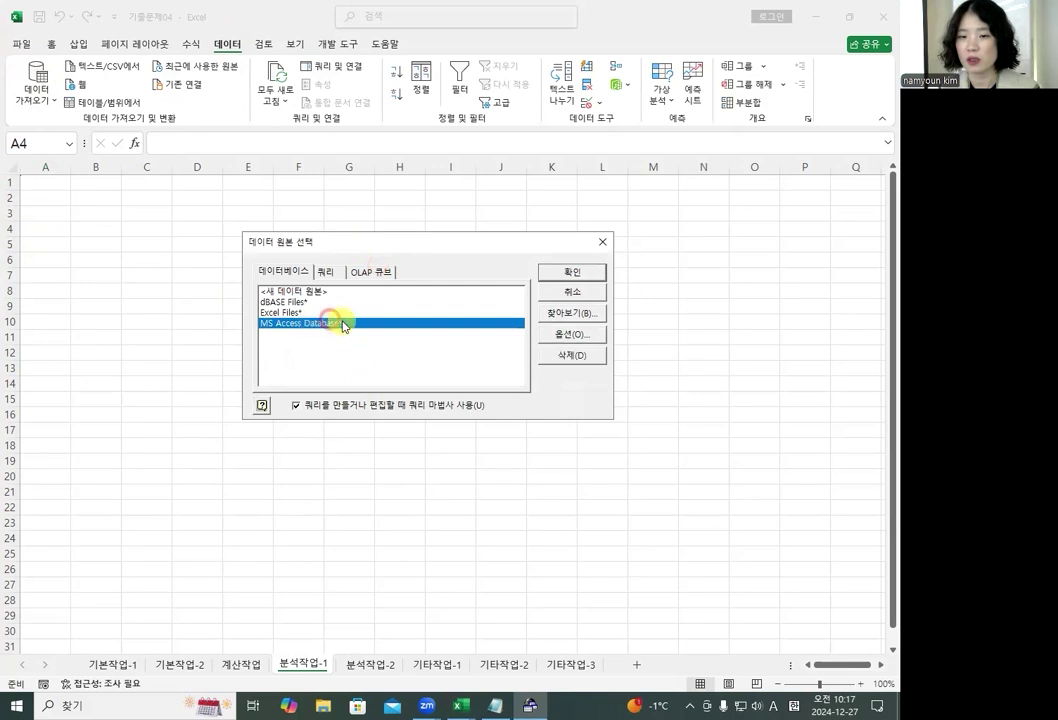
double_click(340, 322)
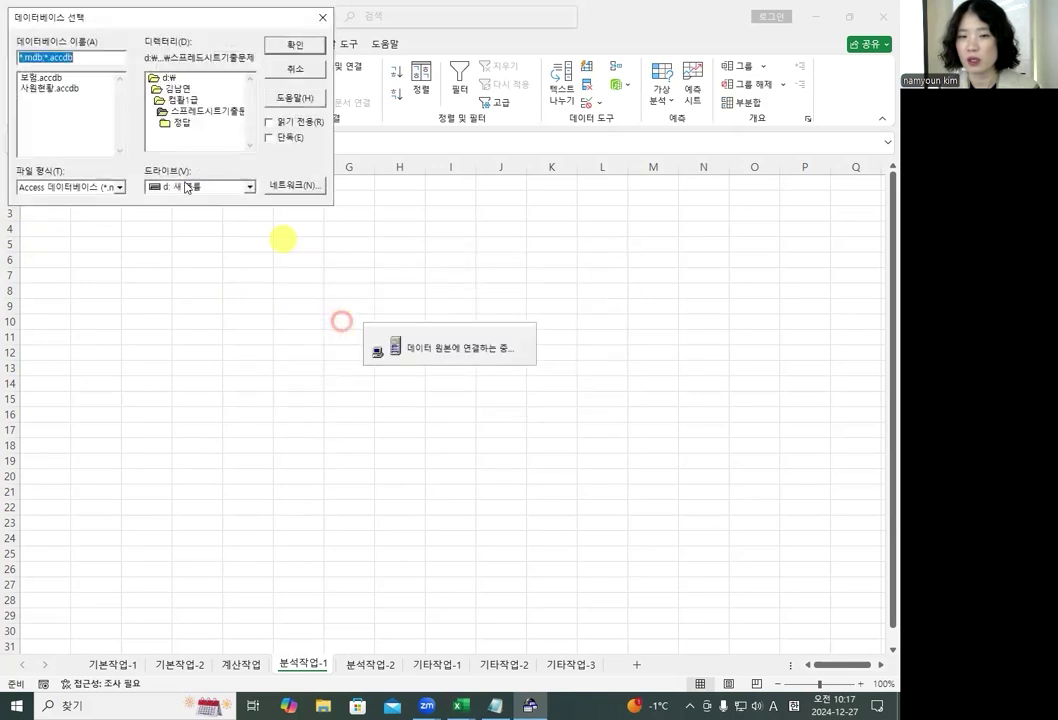
Choose 사원현황.accdb from the 스프레드시트기출문제 folder on drive d: as the database to query.
left_click(49, 88)
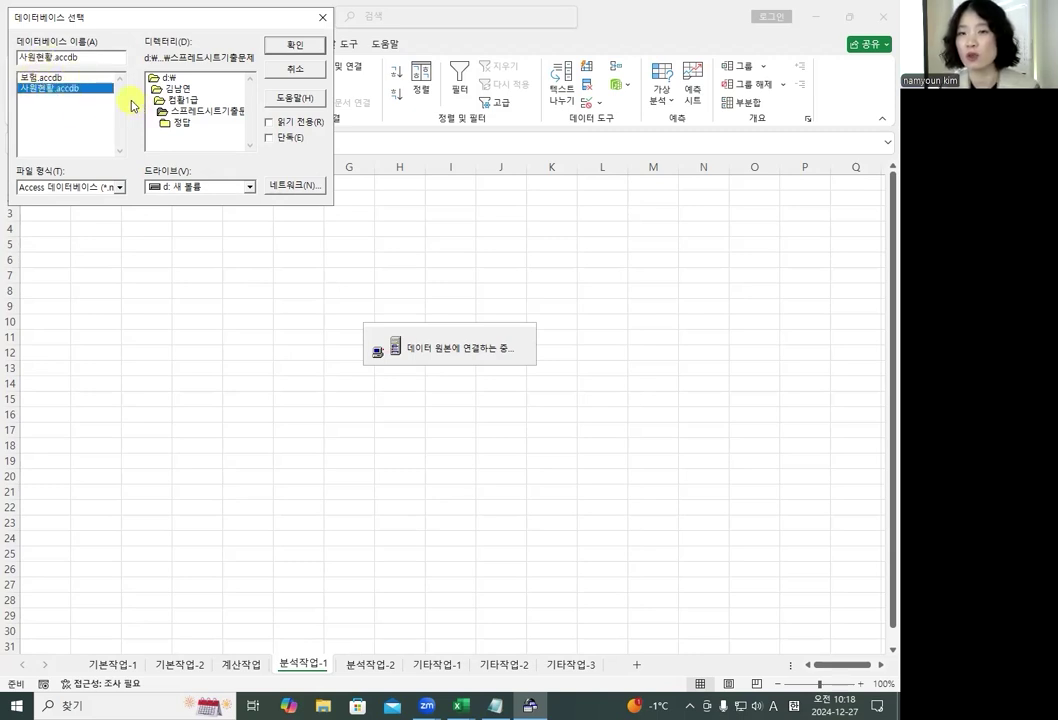
left_click(190, 186)
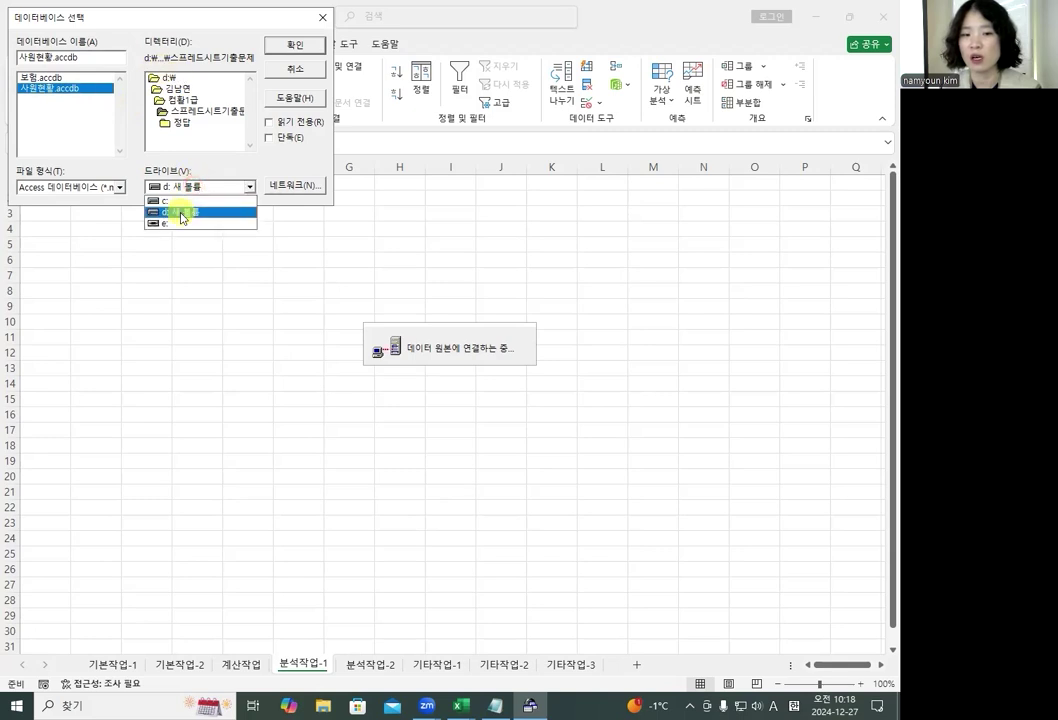
left_click(181, 213)
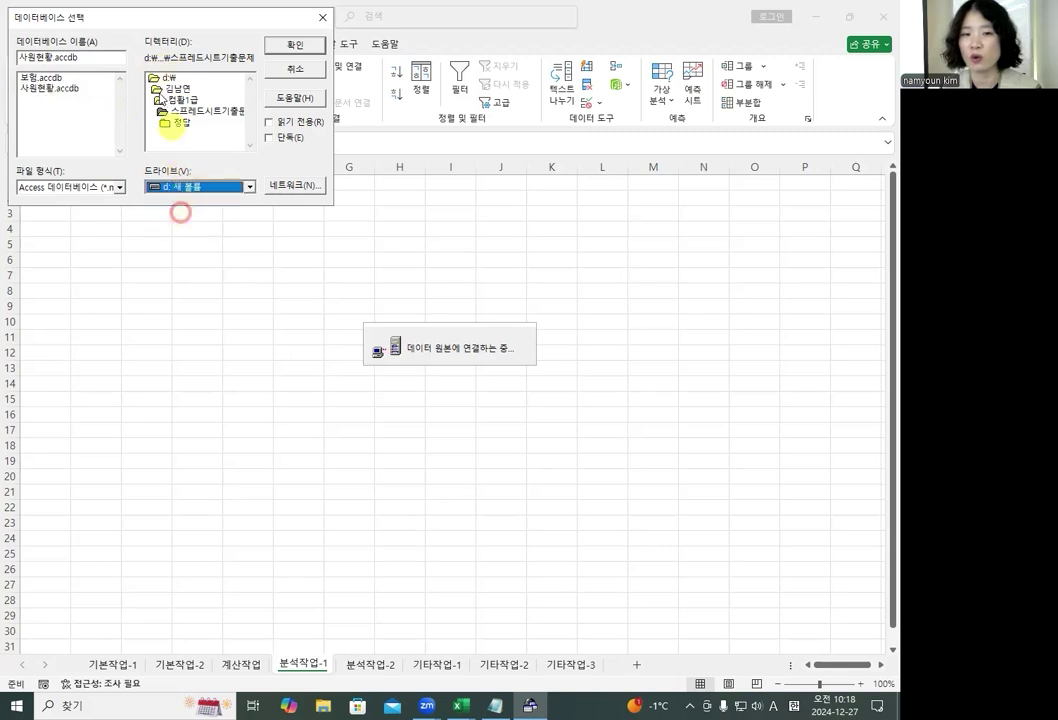
double_click(165, 80)
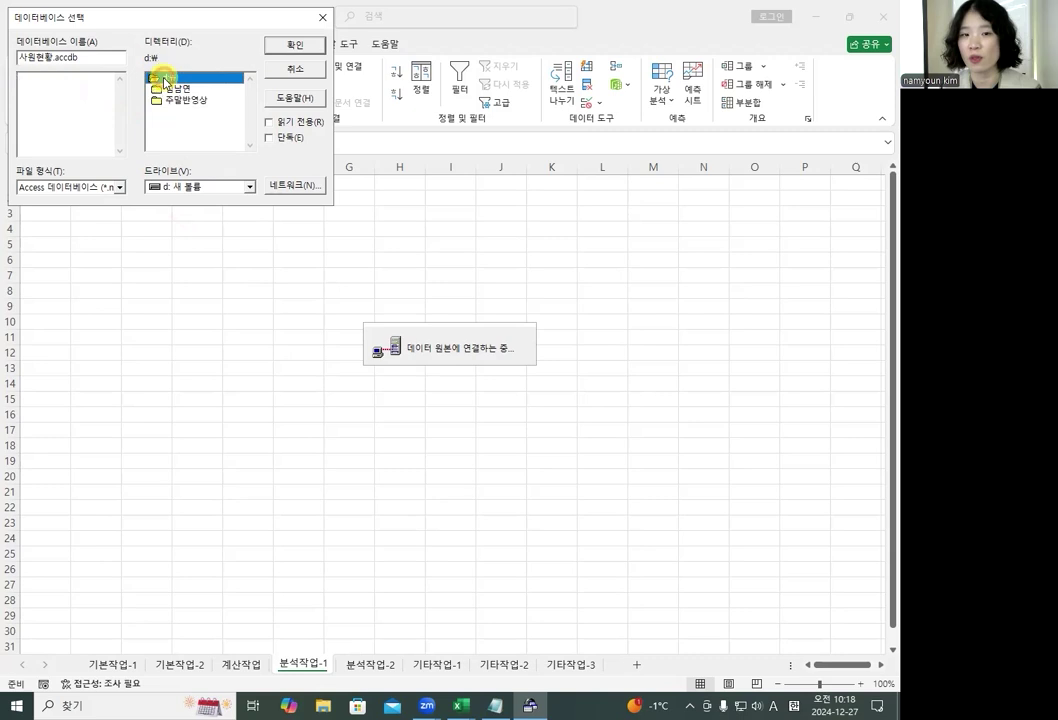
double_click(165, 88)
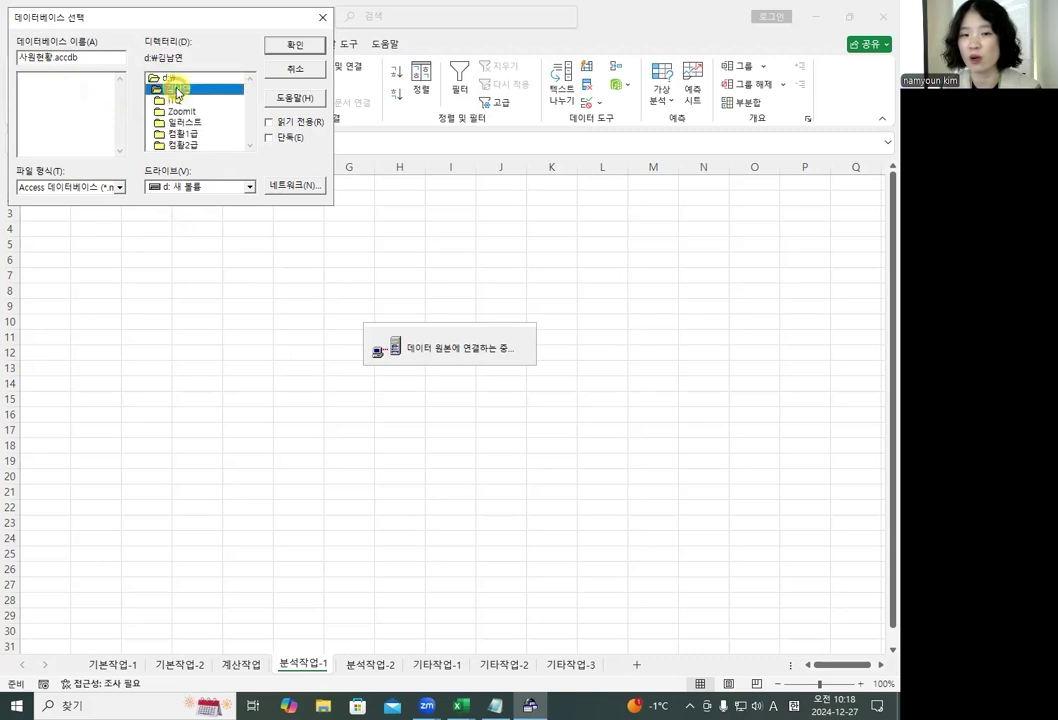
double_click(190, 134)
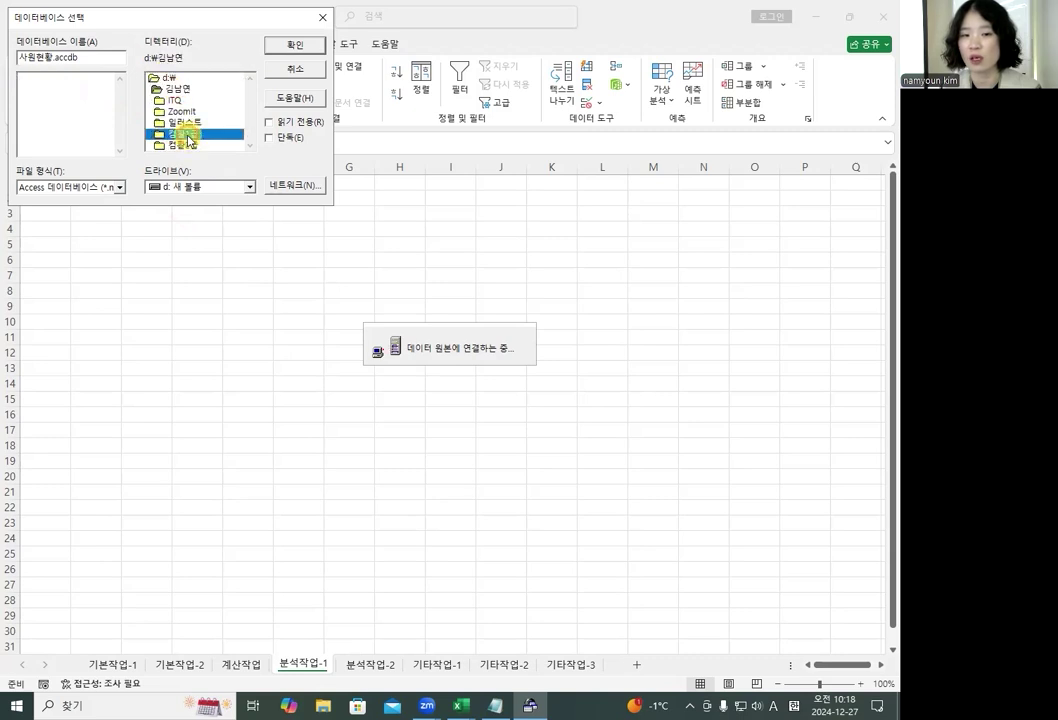
double_click(210, 122)
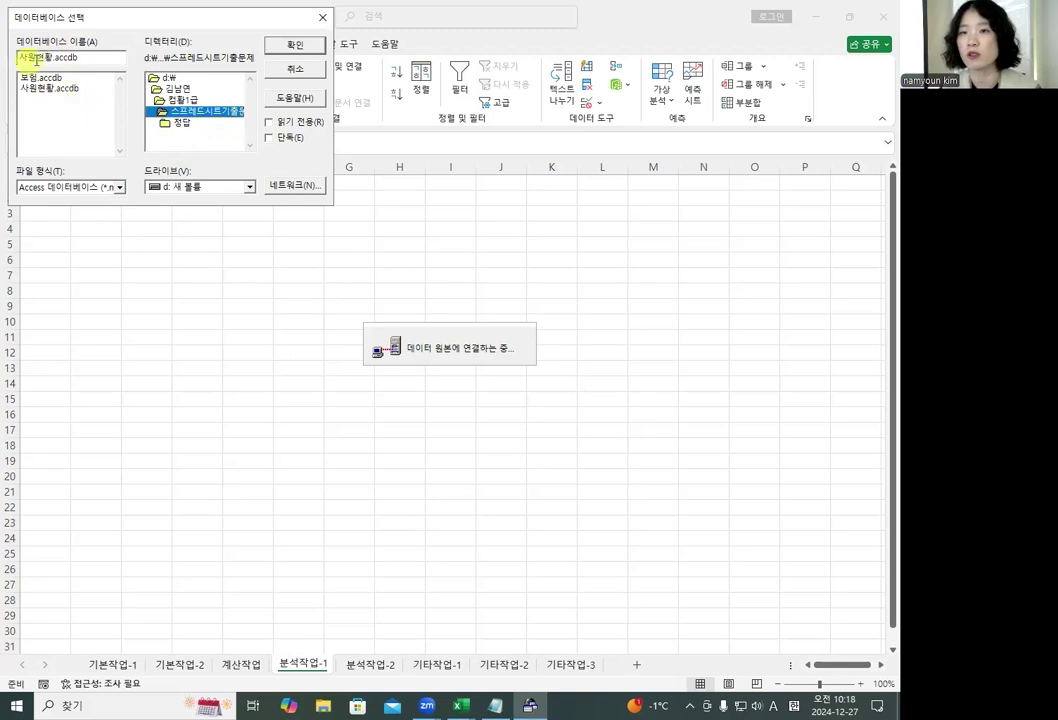
left_click(60, 89)
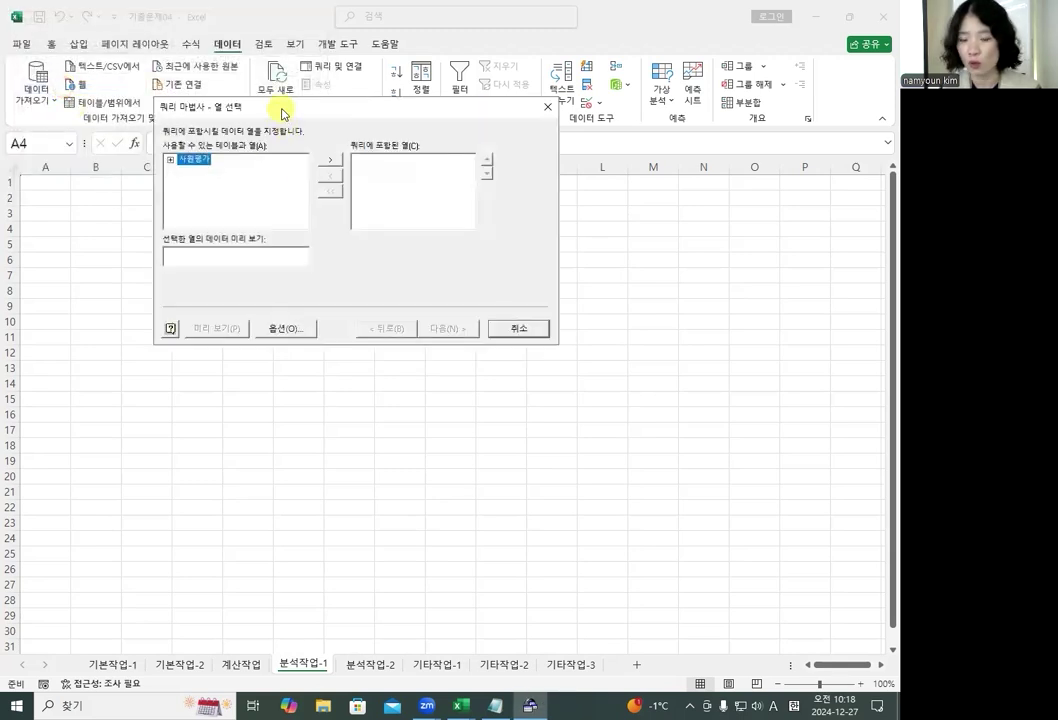
Include all columns of the 사원평가 table without filtering or sorting, and return the data as a PivotTable report at A4 of the existing worksheet.
left_click_drag(280, 108, 258, 112)
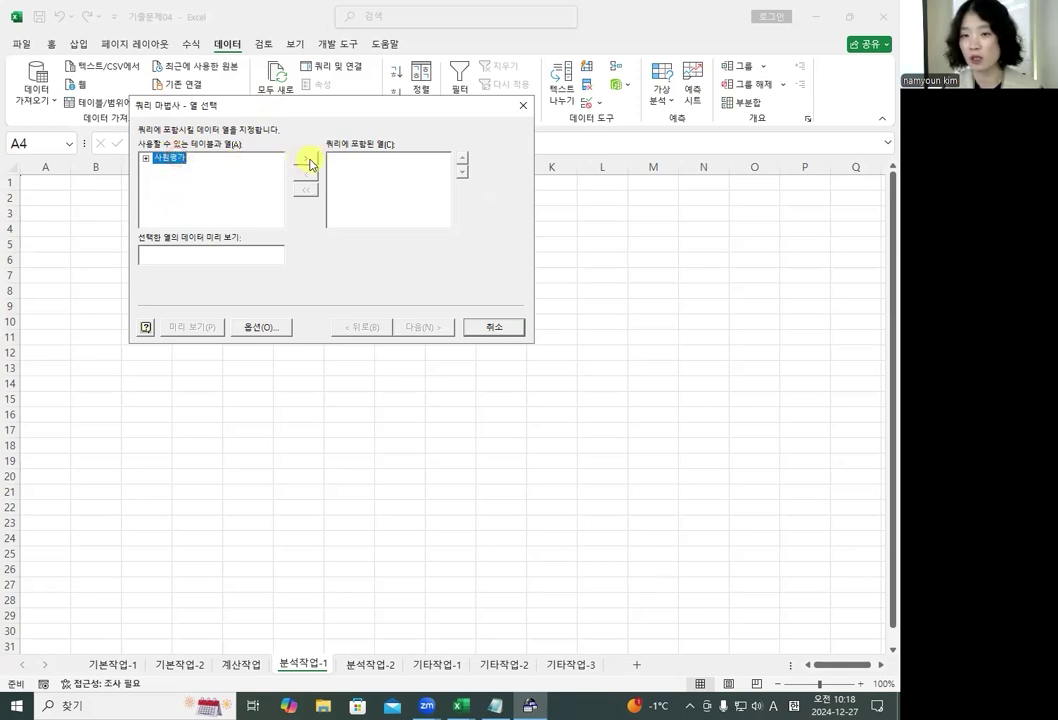
left_click(307, 162)
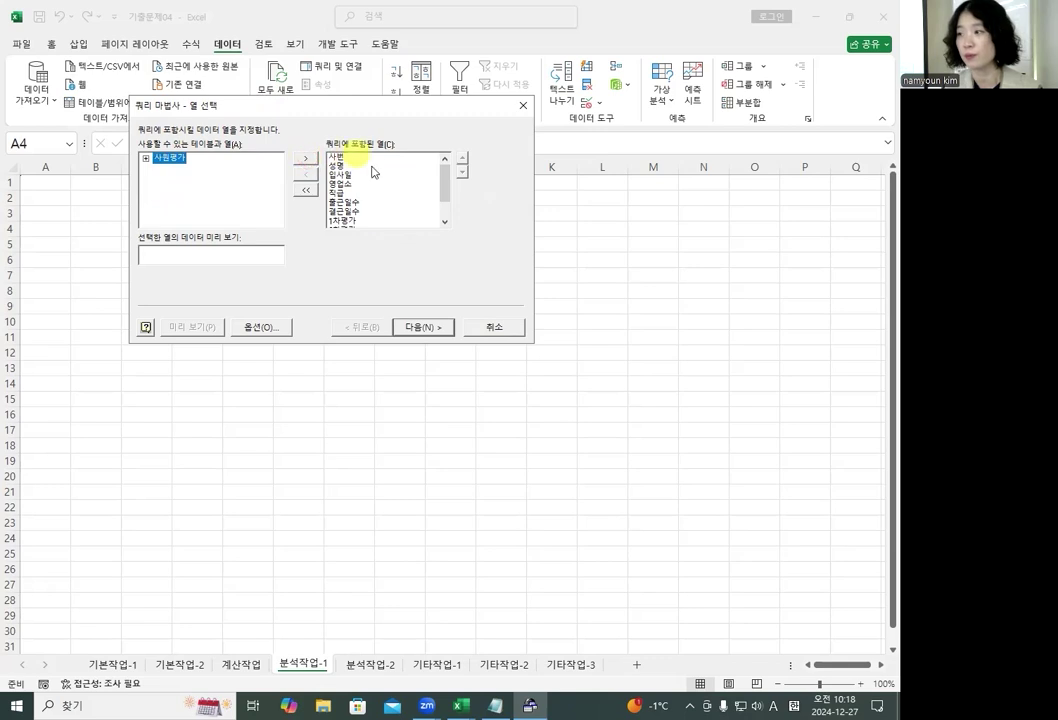
left_click(425, 328)
left_click(425, 328)
left_click(425, 328)
left_click(425, 328)
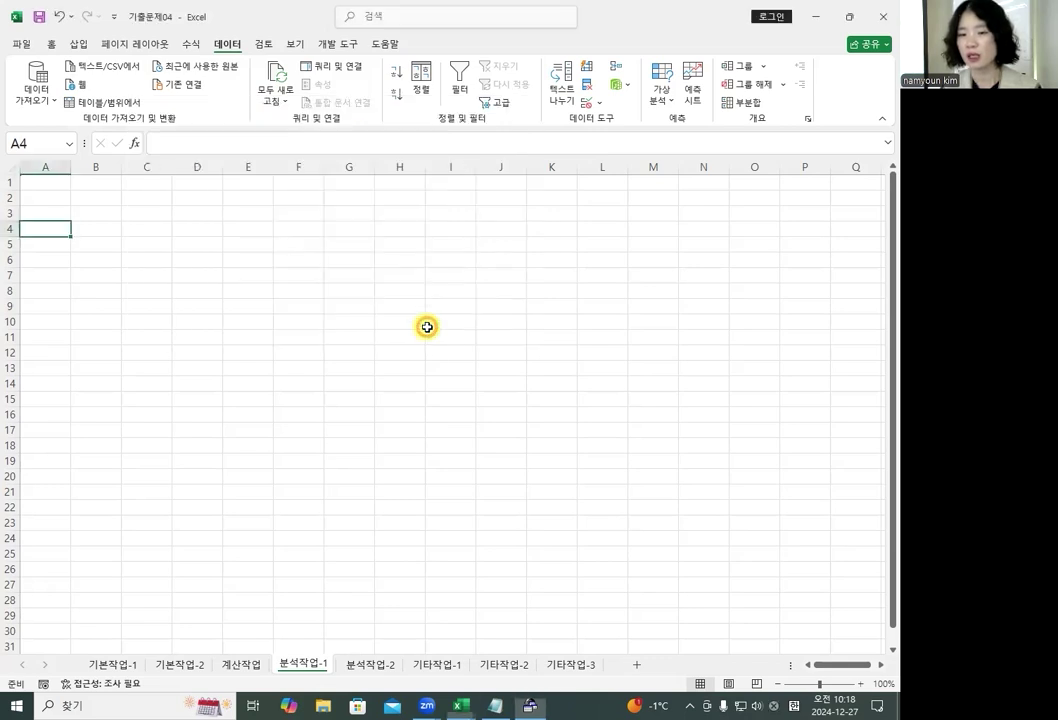
left_click(405, 231)
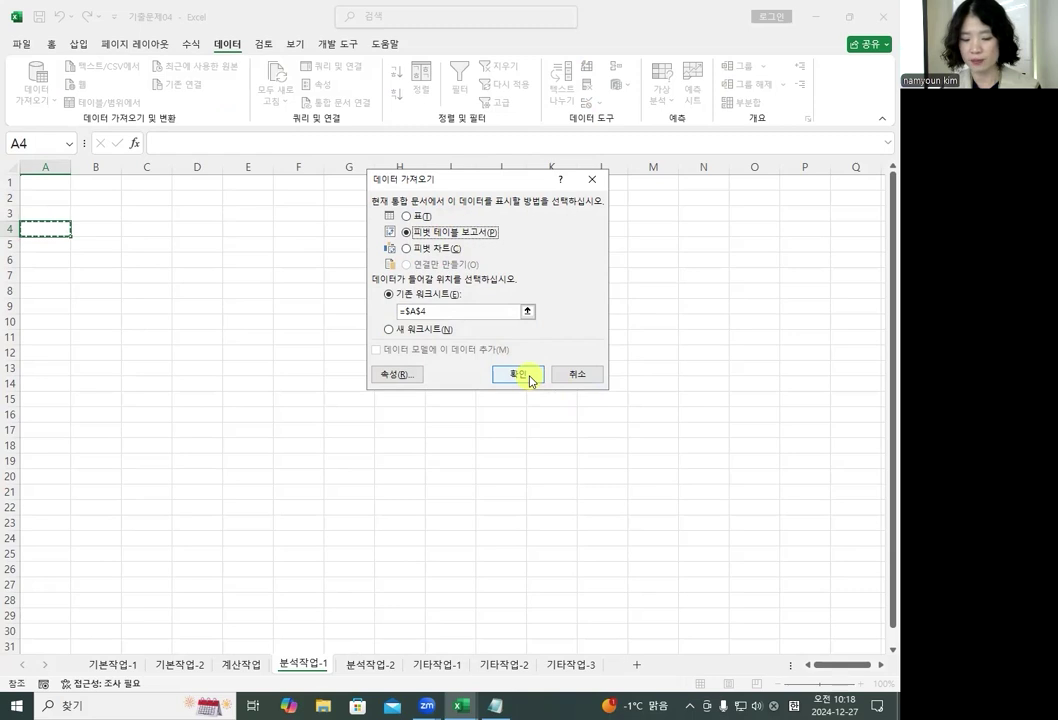
left_click(518, 375)
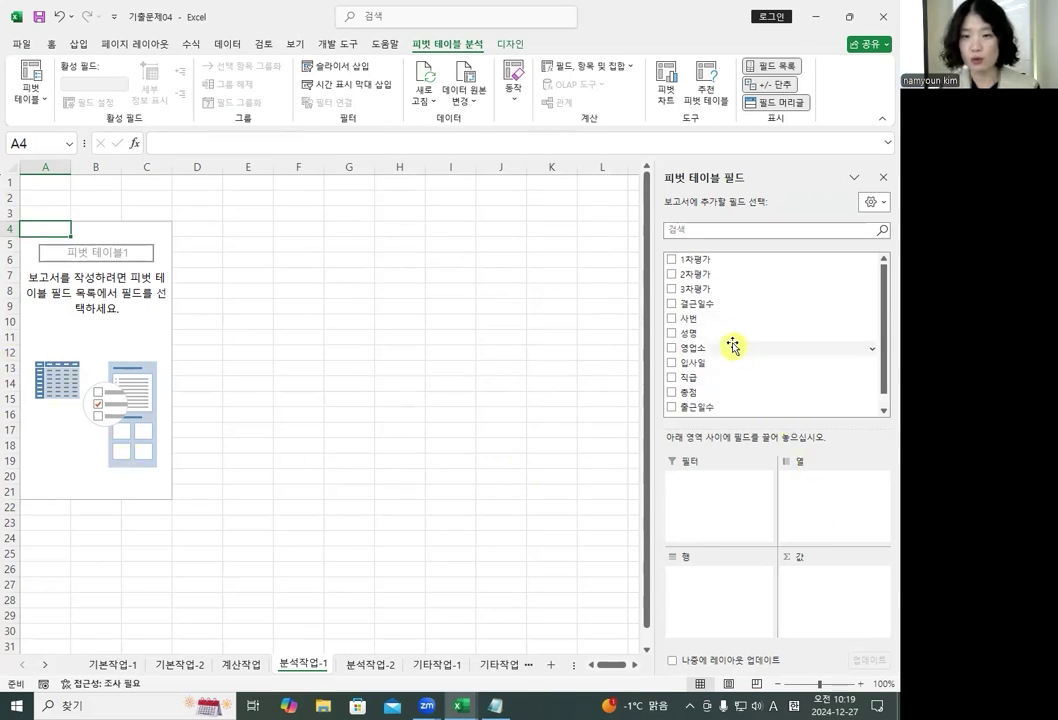
Lay out the PivotTable with 영업소 as the report filter and 입사일 followed by 직급 as row fields.
left_click_drag(707, 352, 717, 494)
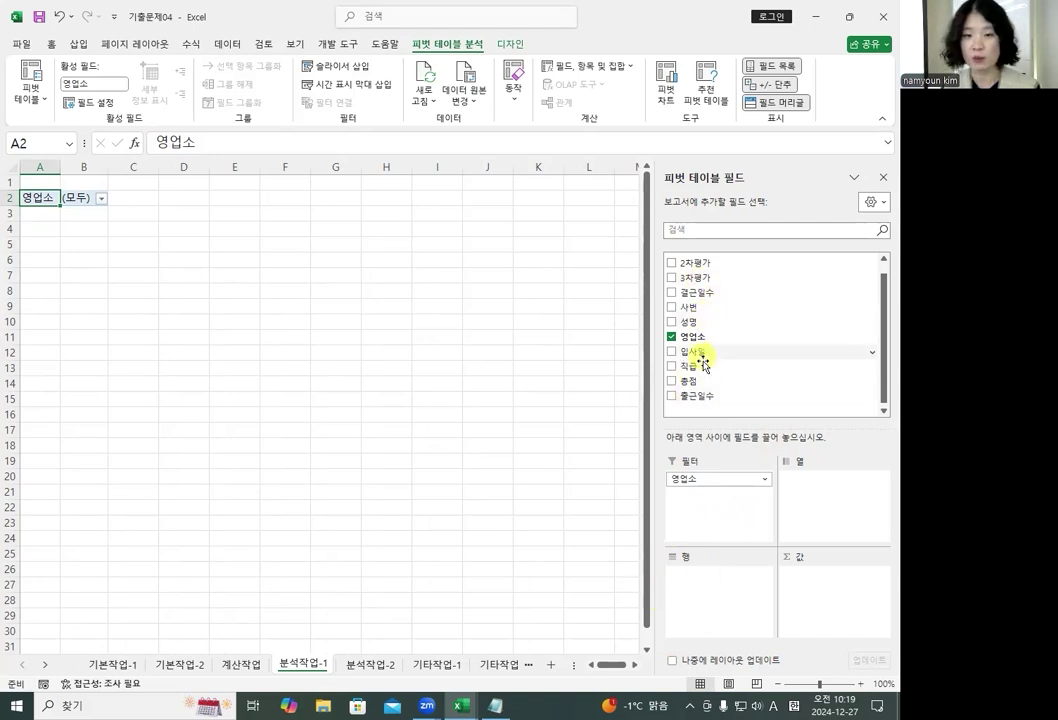
left_click_drag(694, 354, 697, 598)
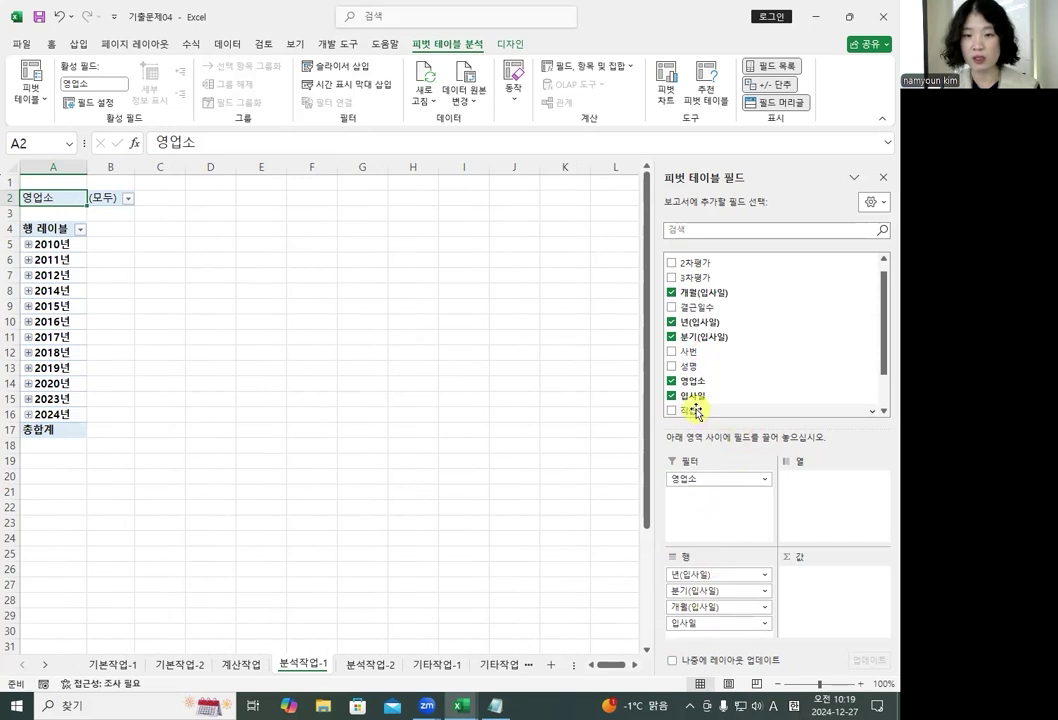
left_click_drag(697, 412, 733, 612)
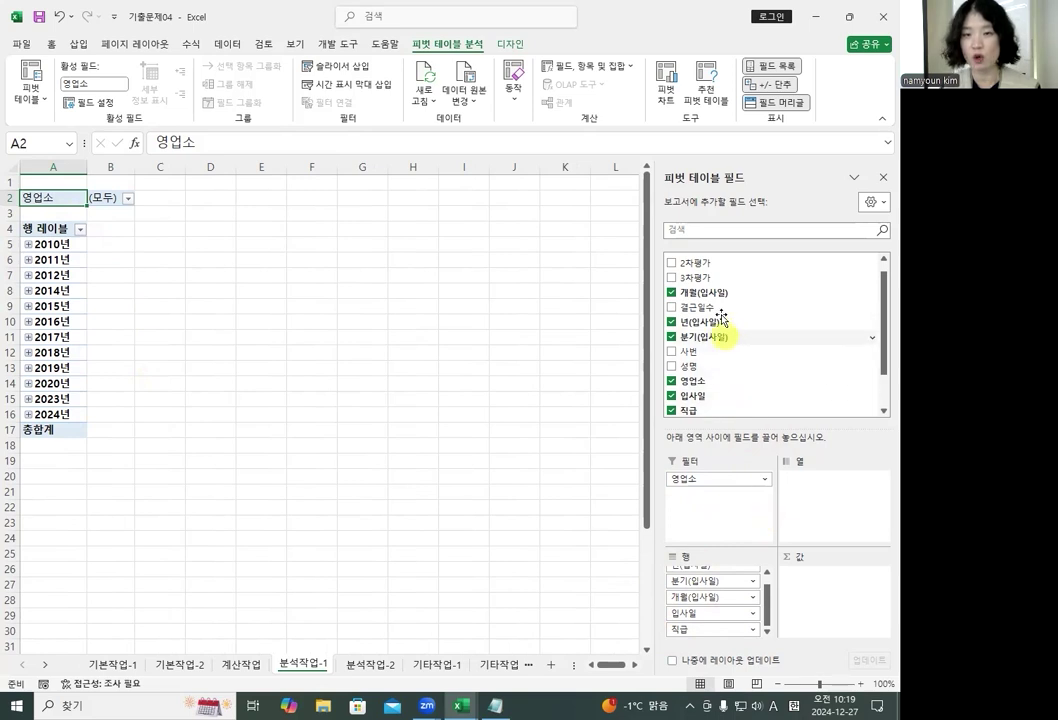
Add 1차평가 to the PivotTable values and summarize it by average (평균).
scroll(712, 285, "up", 1)
left_click_drag(707, 259, 838, 590)
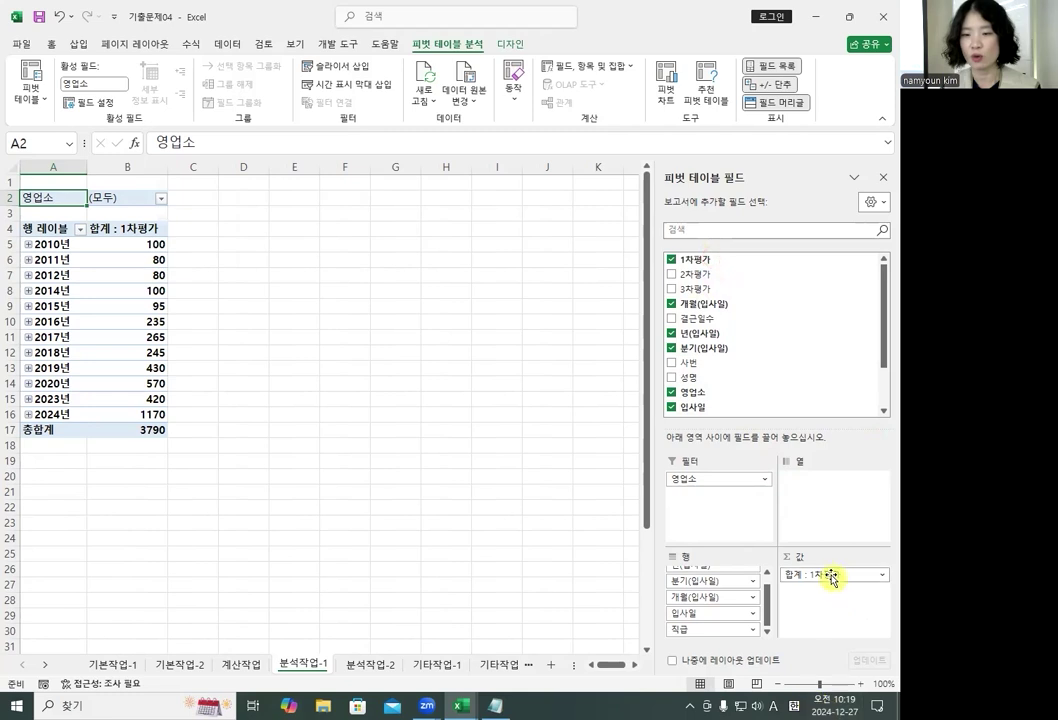
left_click(829, 577)
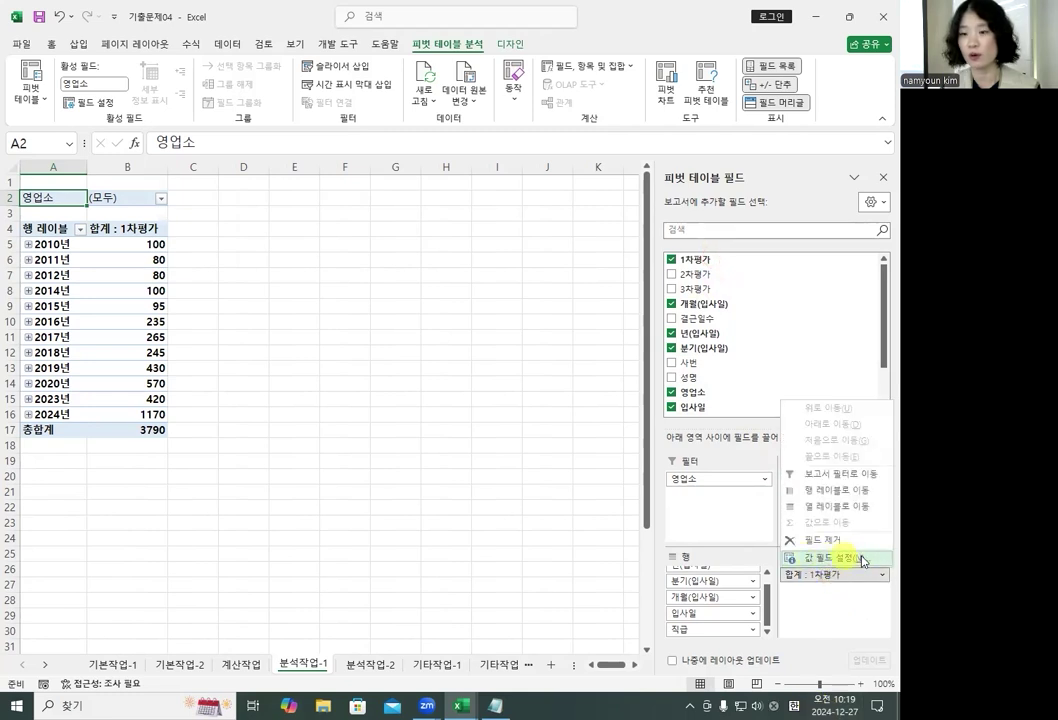
left_click(818, 560)
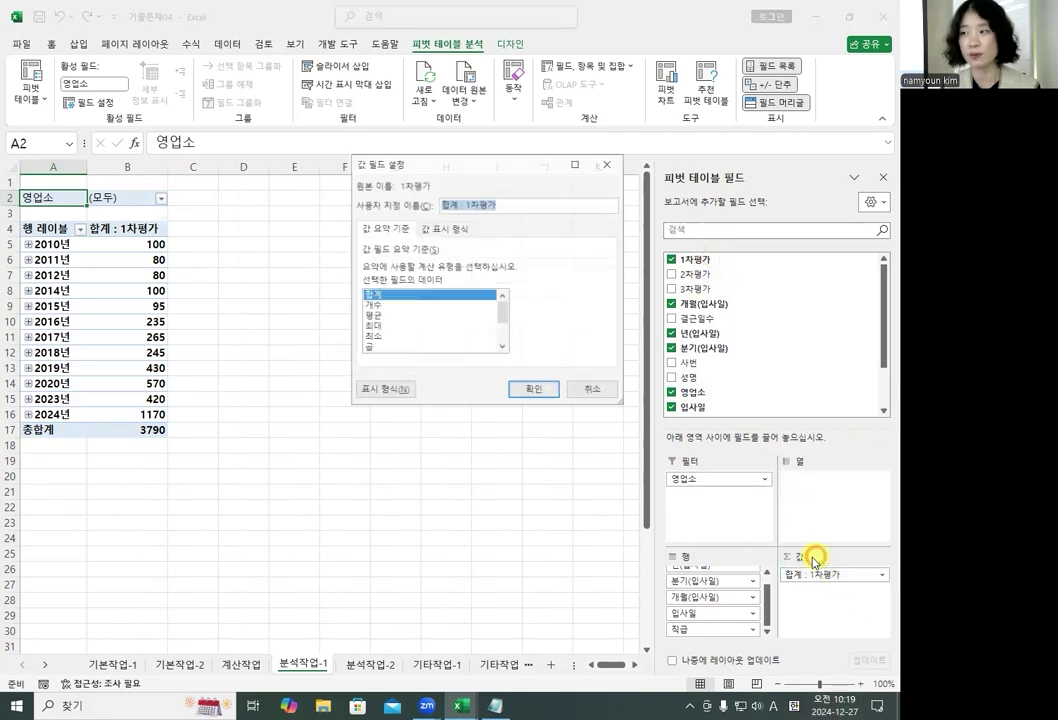
left_click(380, 315)
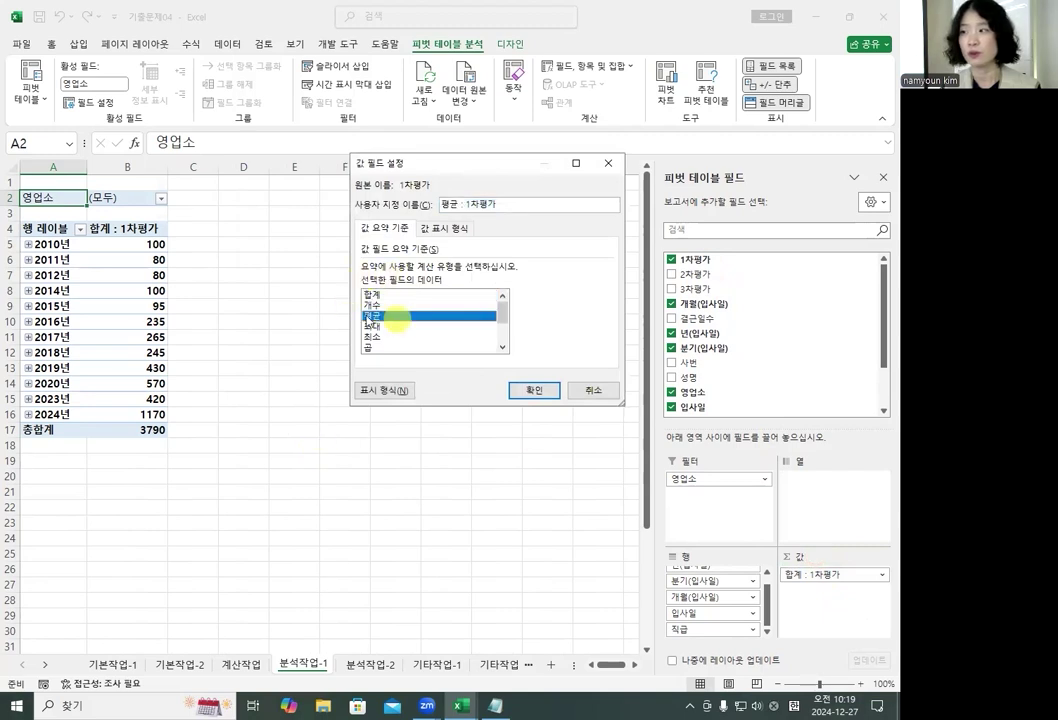
left_click(535, 392)
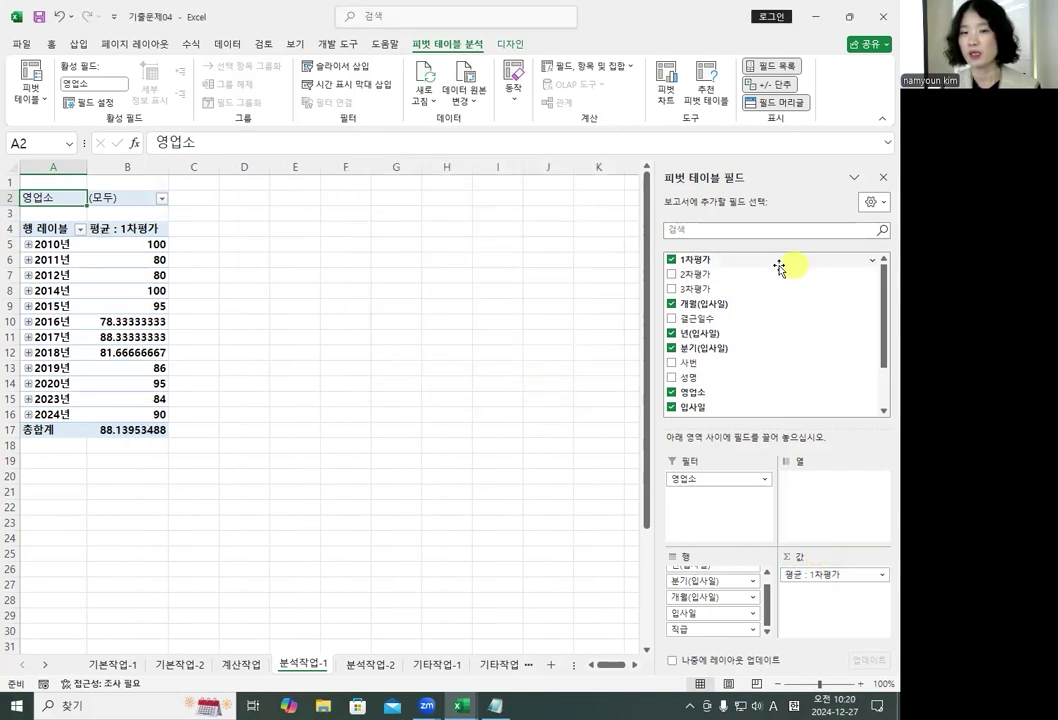
Add 2차평가 to the PivotTable values and summarize it by average (평균).
left_click_drag(734, 278, 818, 607)
left_click(826, 591)
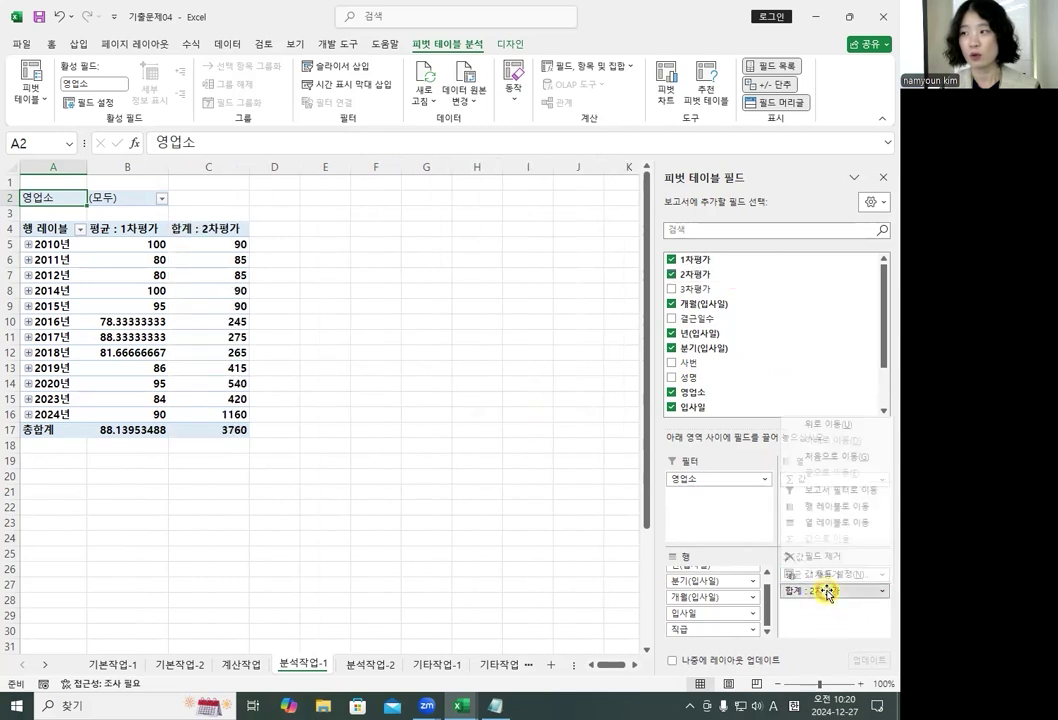
left_click(820, 574)
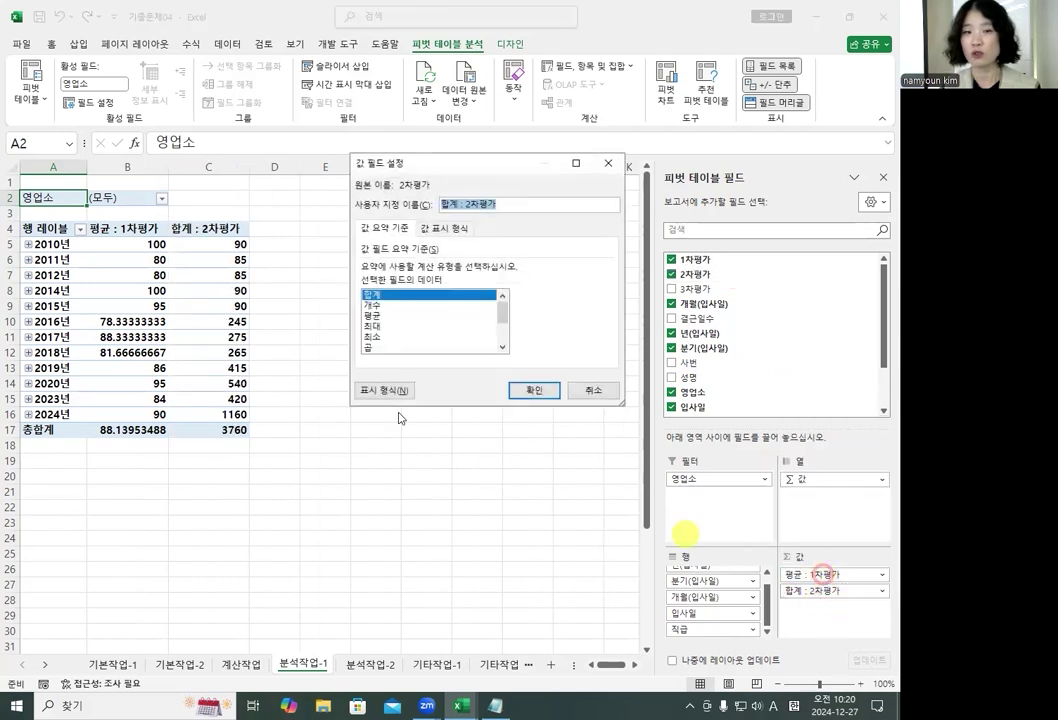
left_click(414, 314)
left_click(414, 314)
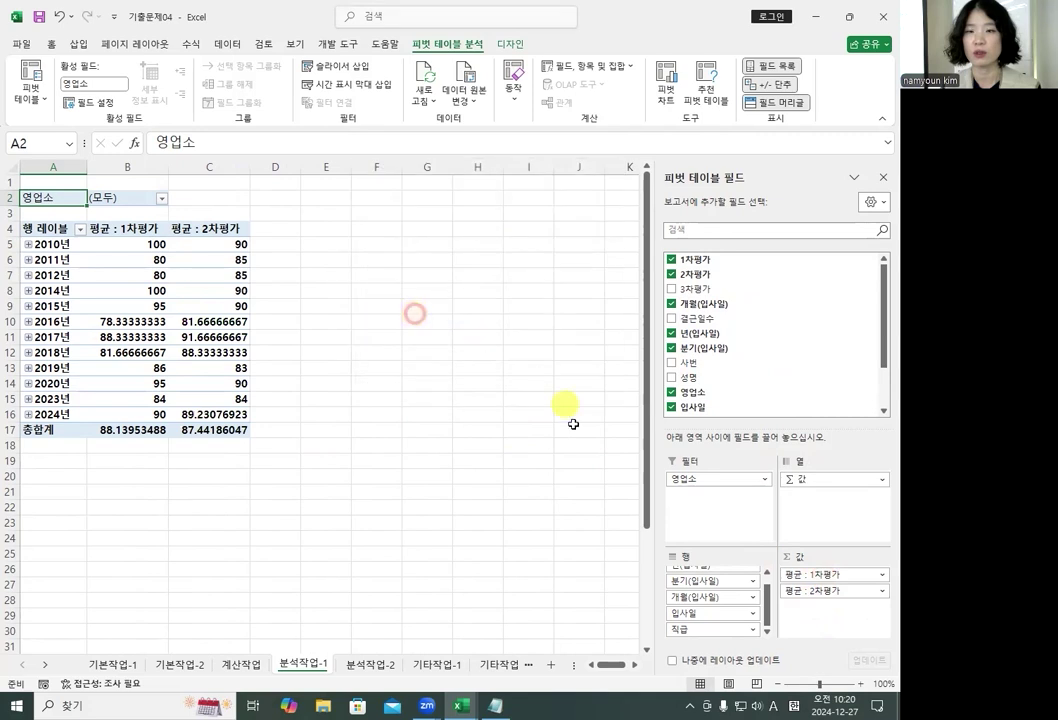
Add 3차평가 to the PivotTable values and summarize it by average (평균).
left_click_drag(707, 288, 820, 619)
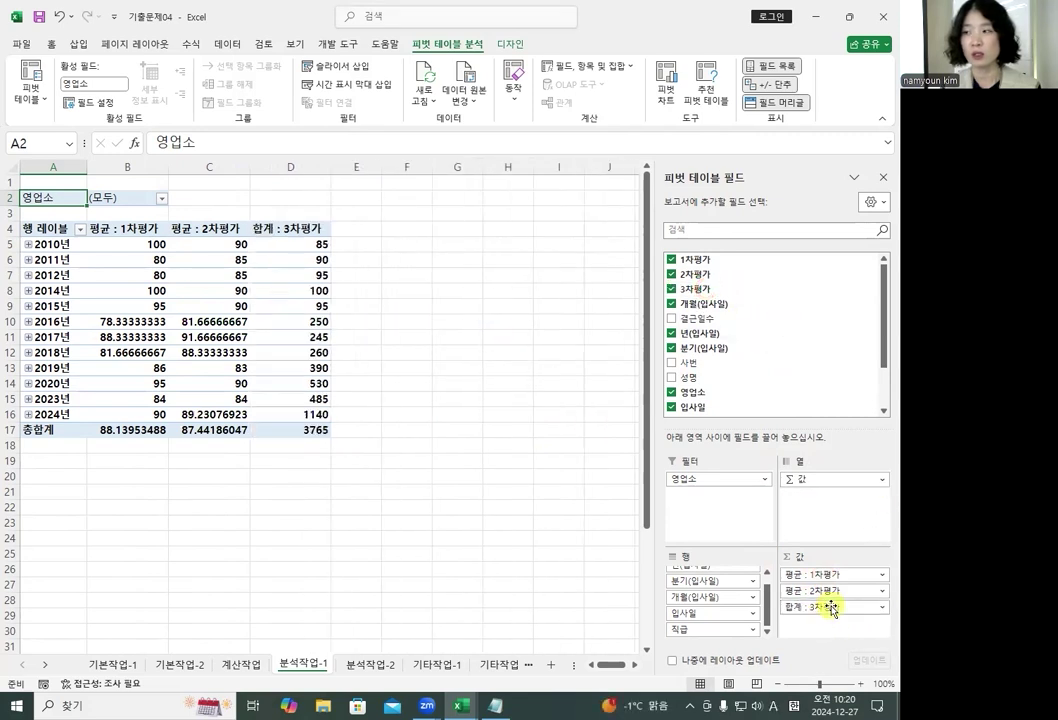
left_click(831, 608)
left_click(805, 590)
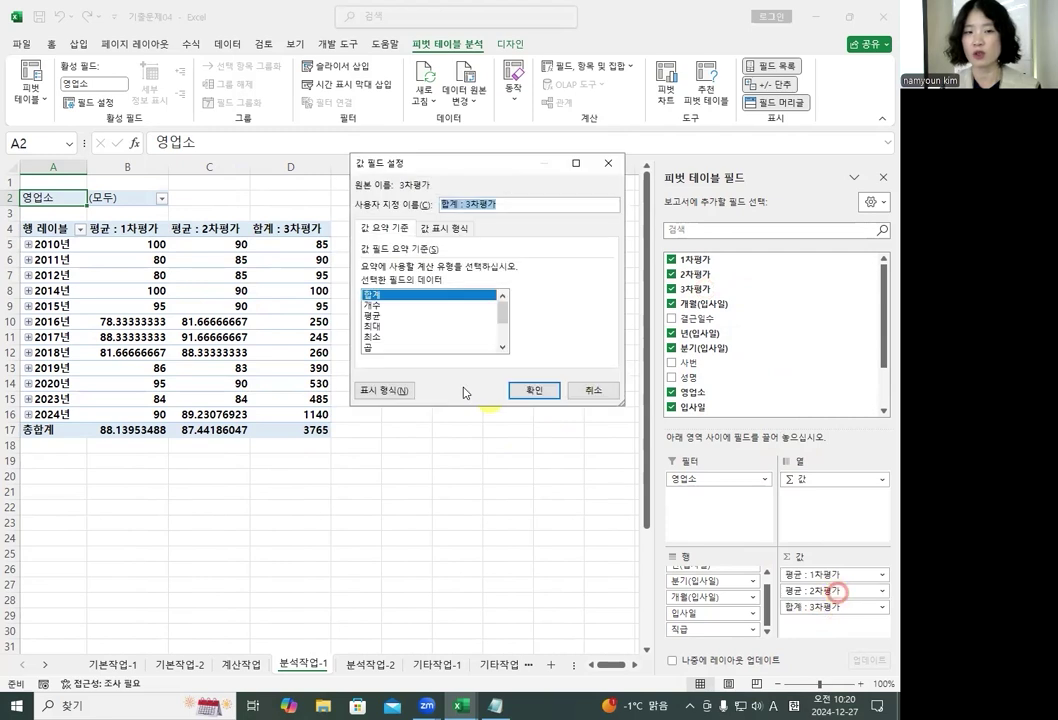
double_click(385, 316)
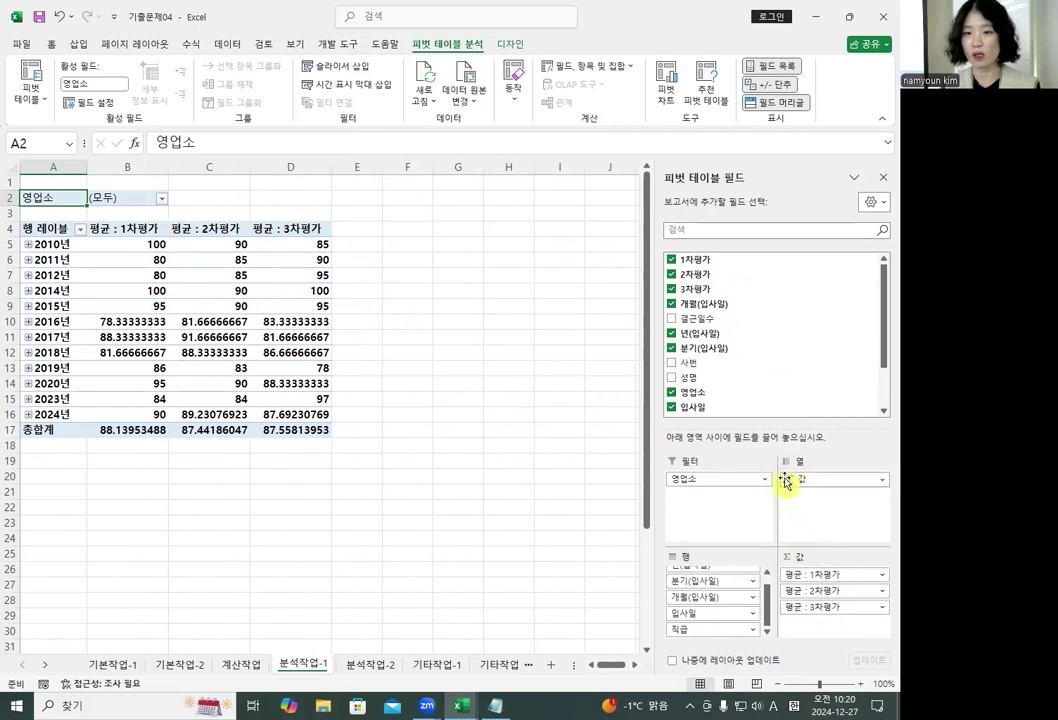
Change the PivotTable's report layout to outline form (개요 형식으로 표시).
left_click_drag(116, 229, 302, 230)
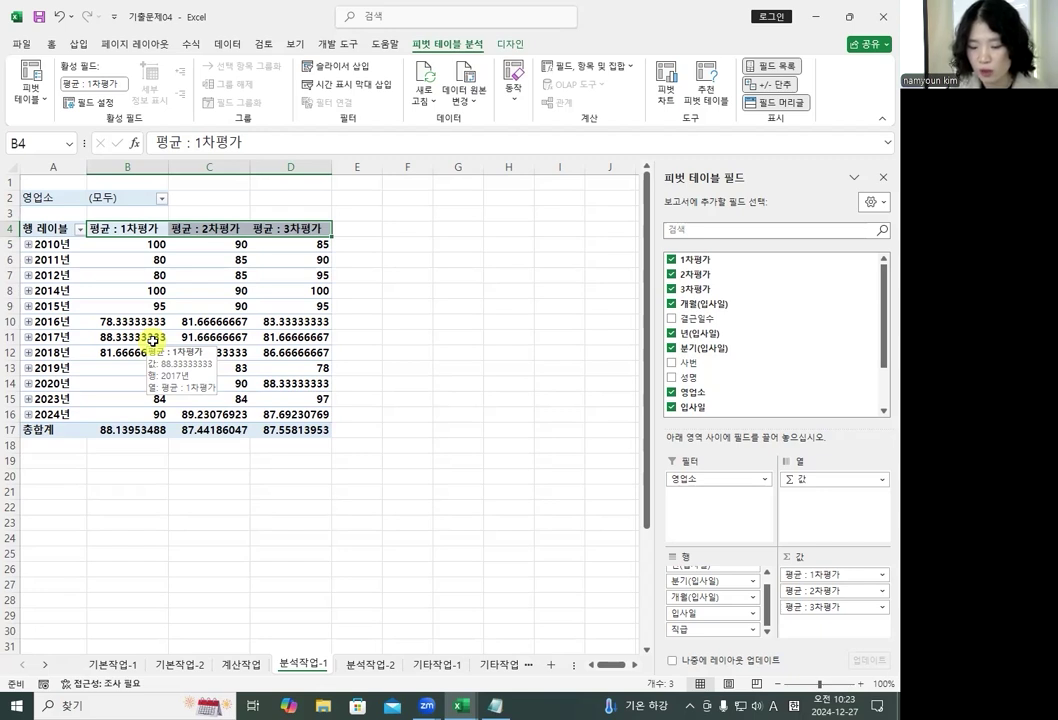
left_click(174, 301)
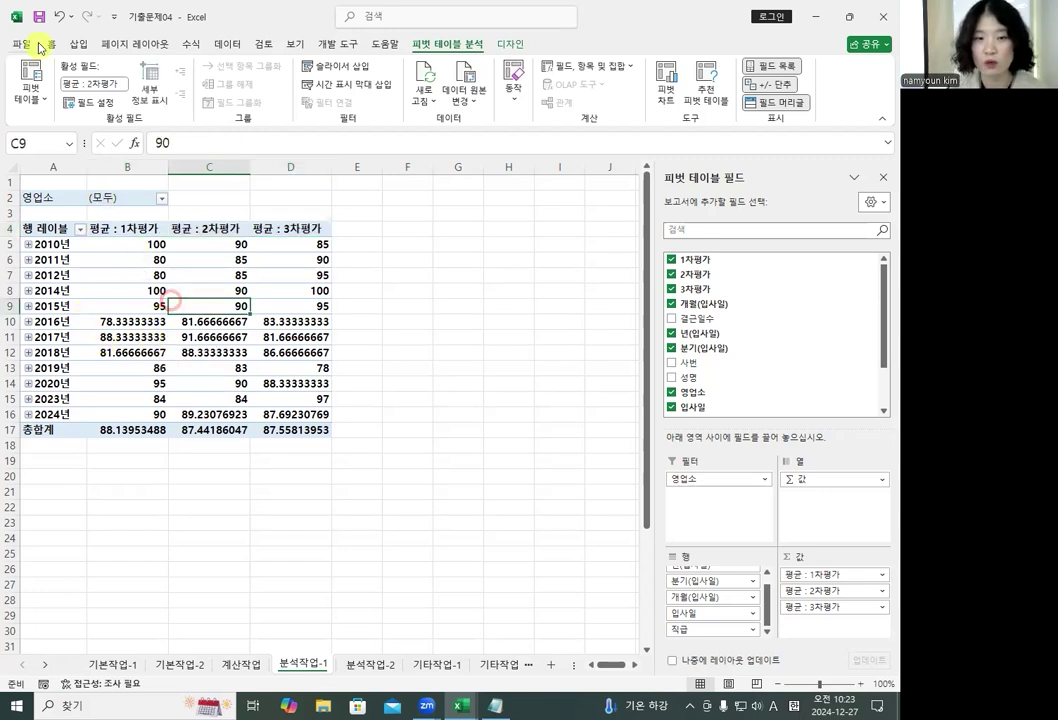
left_click(512, 42)
left_click(509, 46)
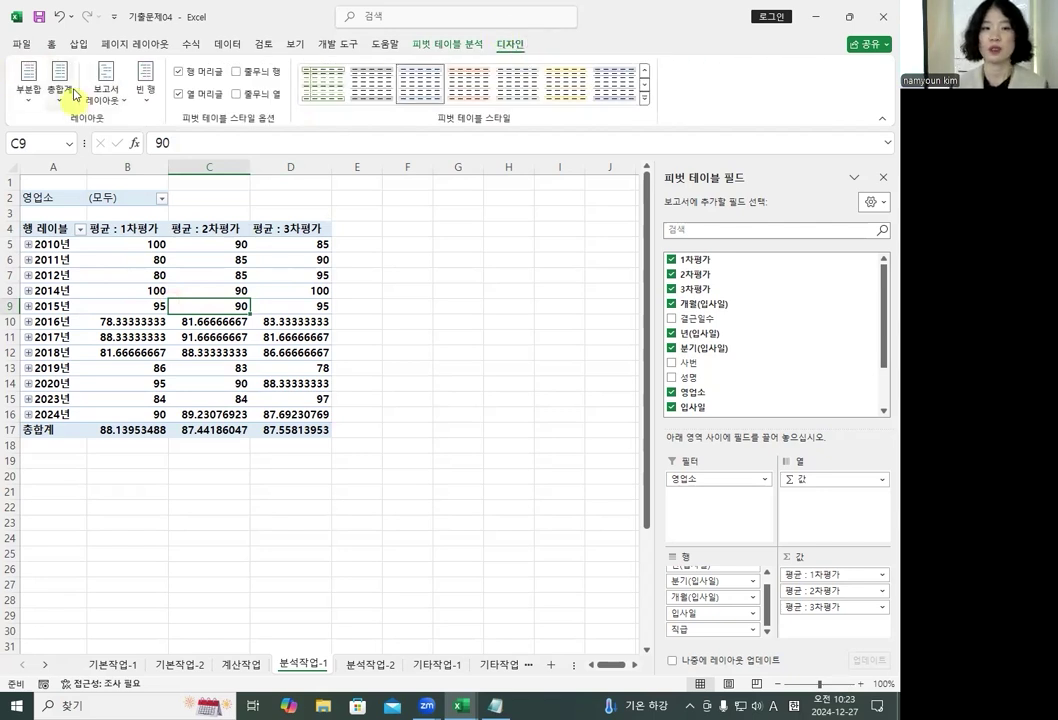
left_click(106, 86)
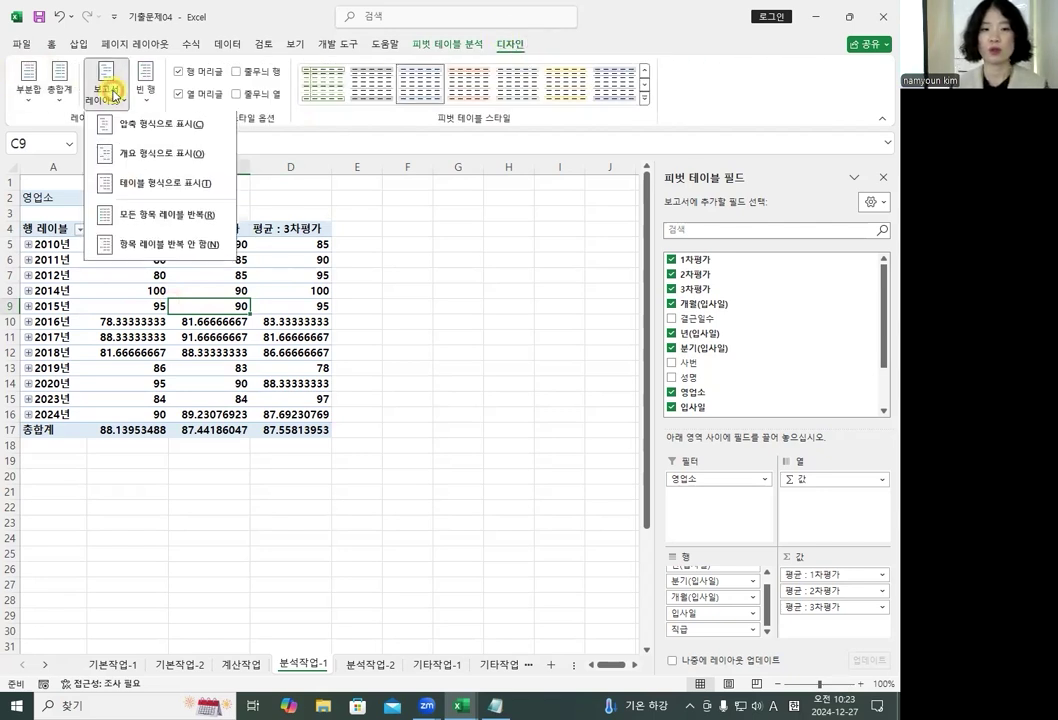
left_click(195, 162)
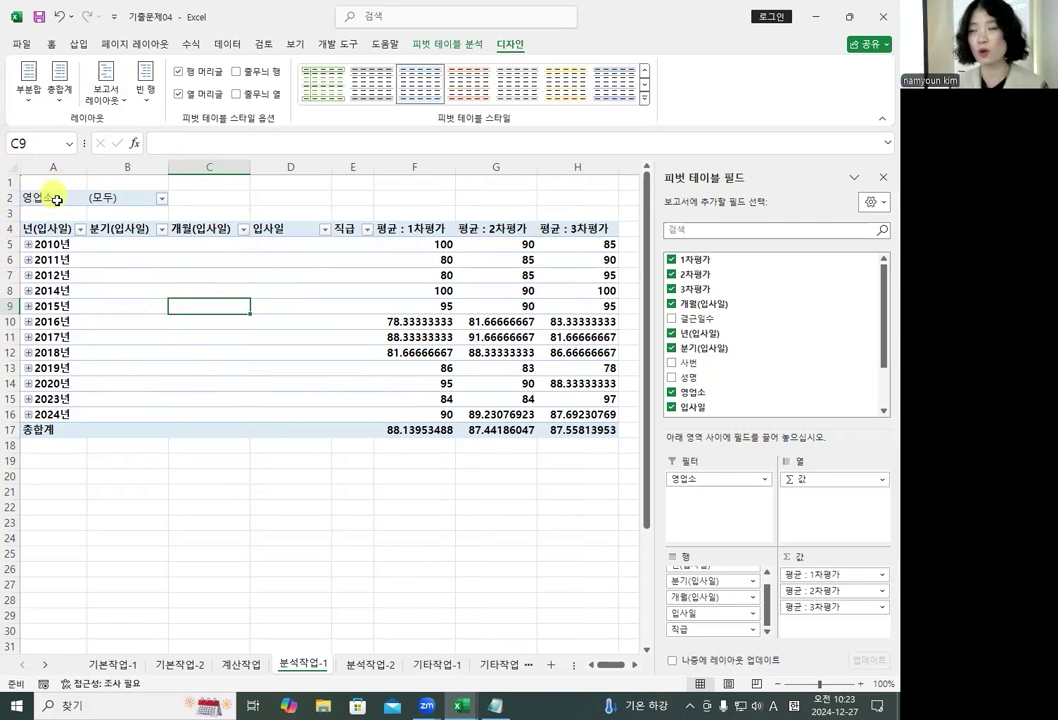
Filter the PivotTable's 영업소 report filter to 서울 only, with multiple item selection (여러 항목 선택) enabled.
left_click(163, 200)
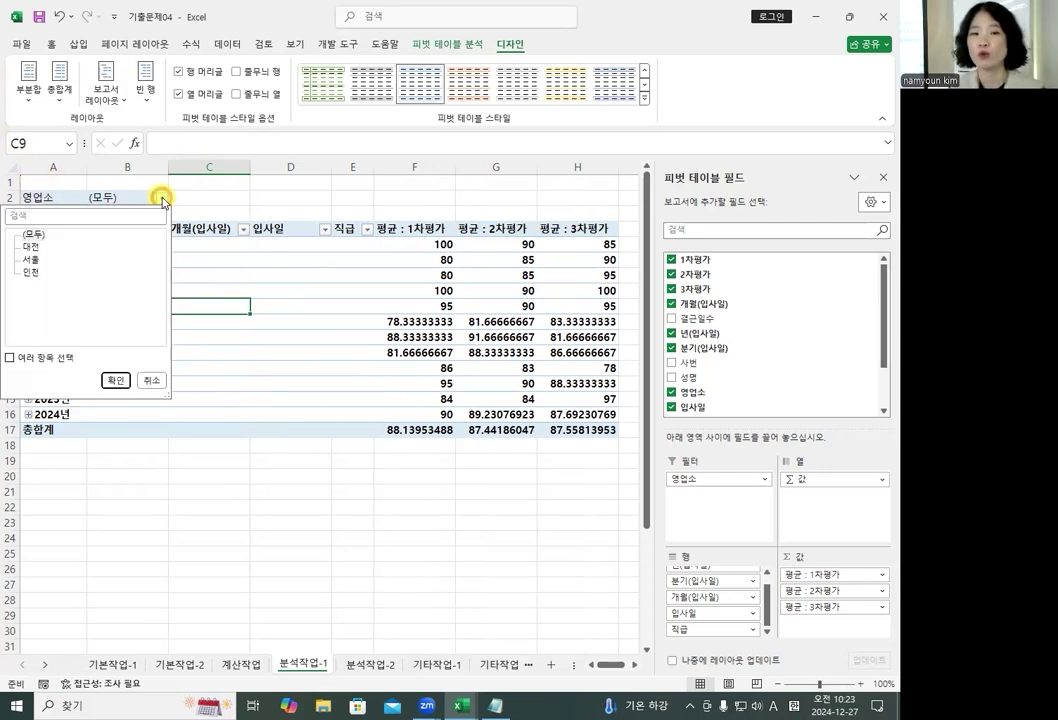
left_click(33, 259)
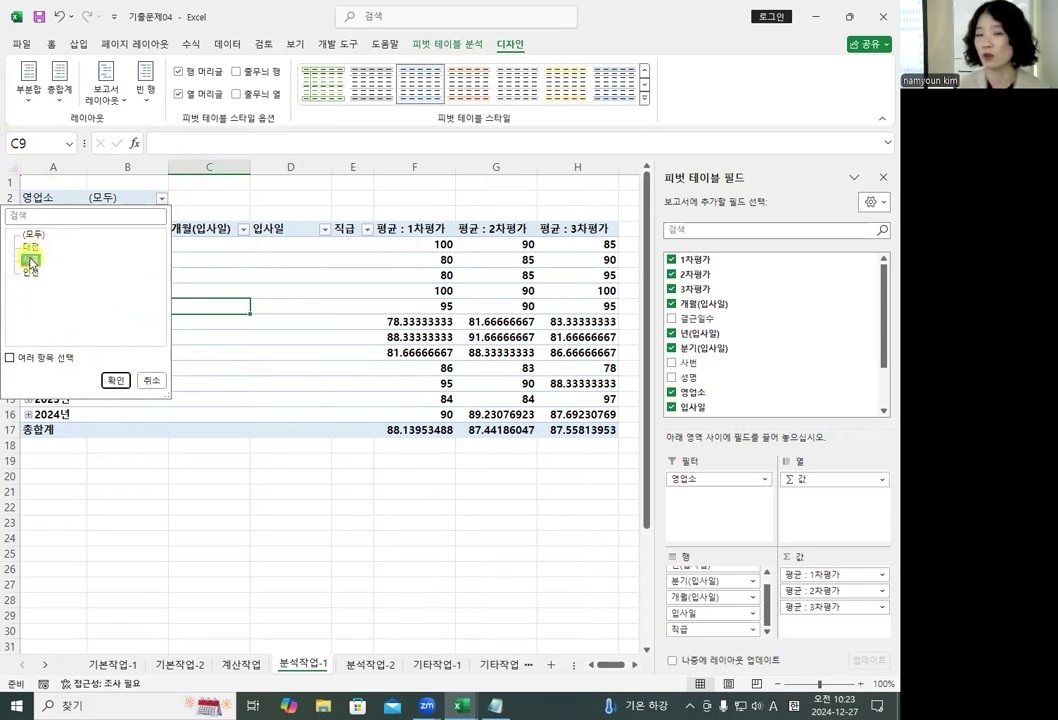
left_click(10, 357)
left_click(24, 234)
left_click(25, 246)
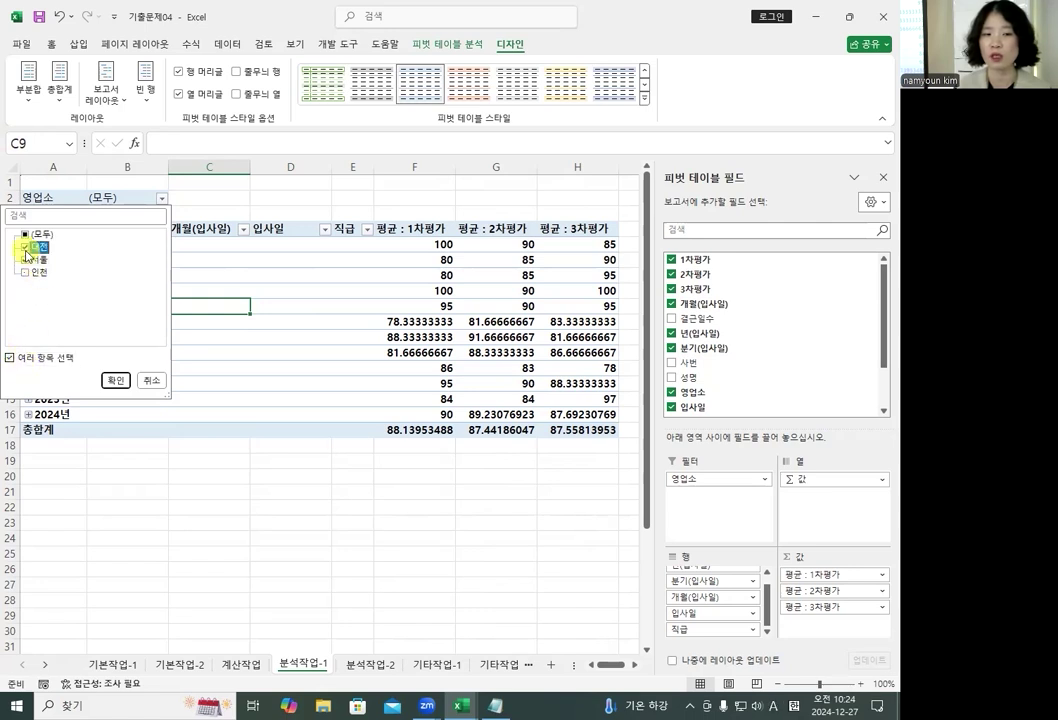
left_click(25, 246)
left_click(22, 259)
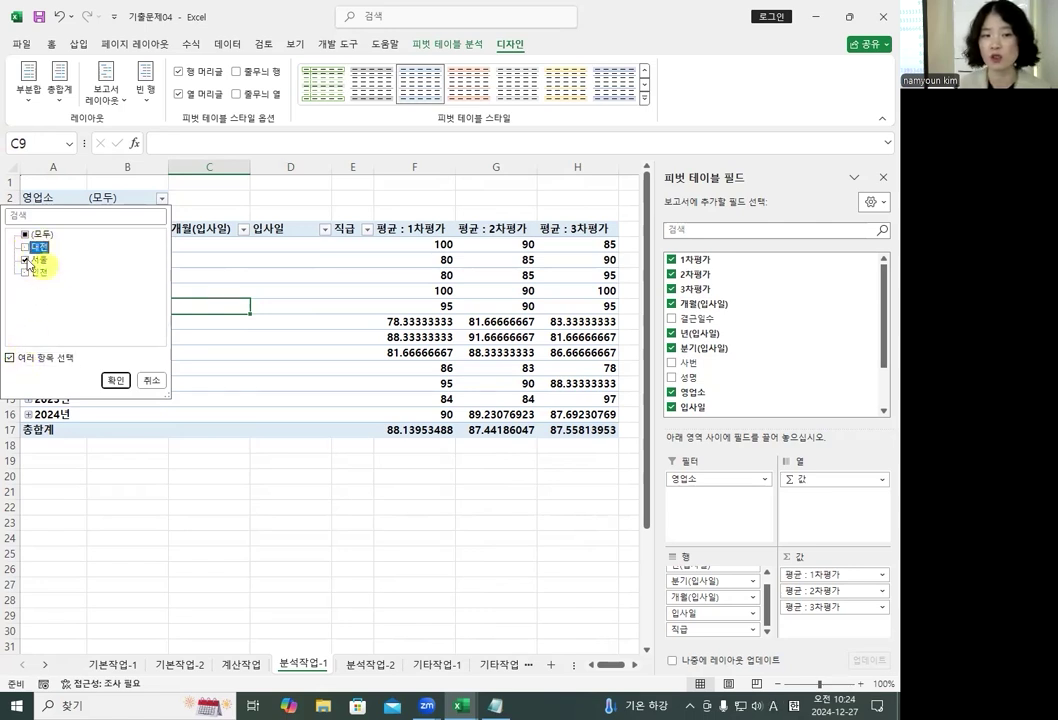
left_click(115, 381)
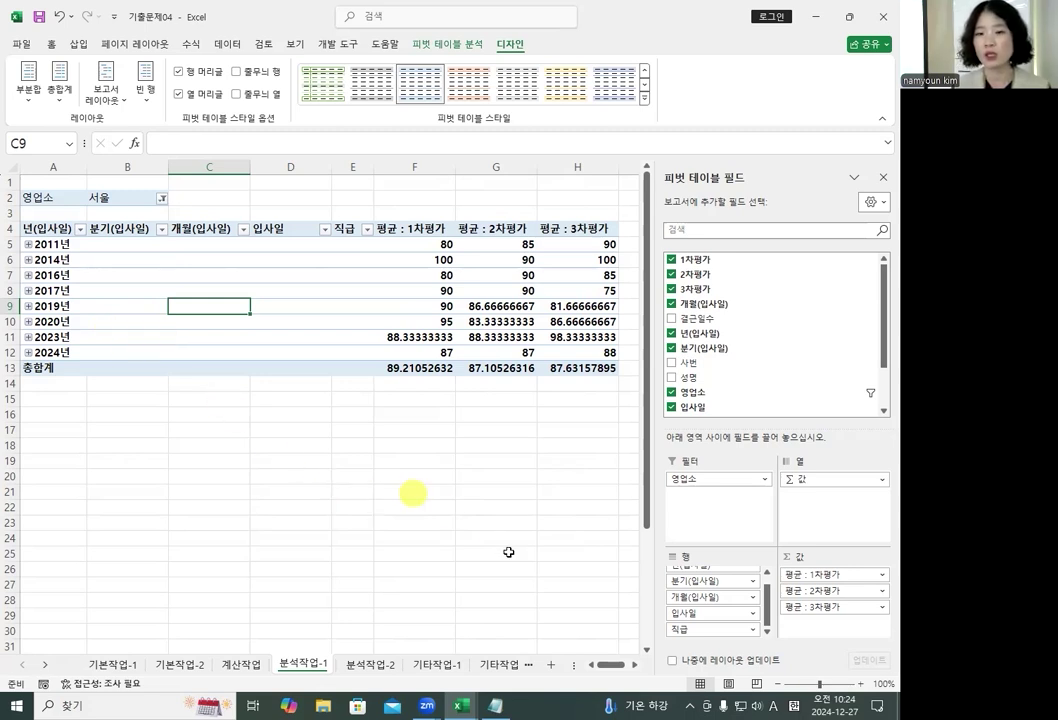
Group the 입사일 row field by 분기 only, deselecting the 월 and 연 units.
scroll(732, 595, "up", 2)
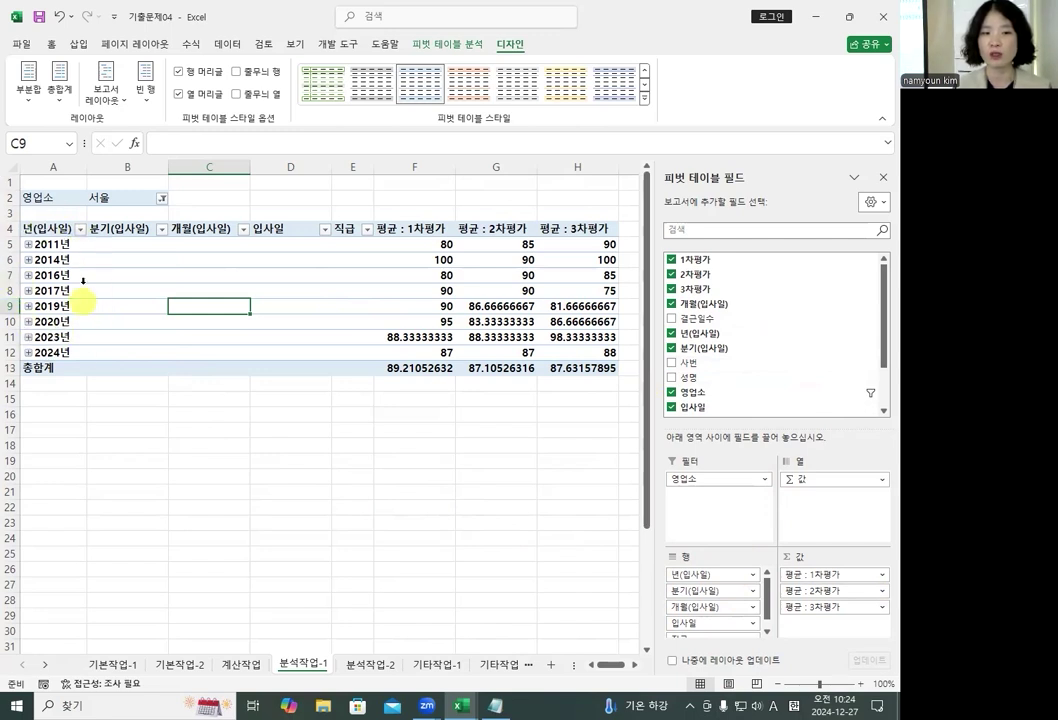
left_click_drag(68, 244, 79, 355)
left_click(71, 245)
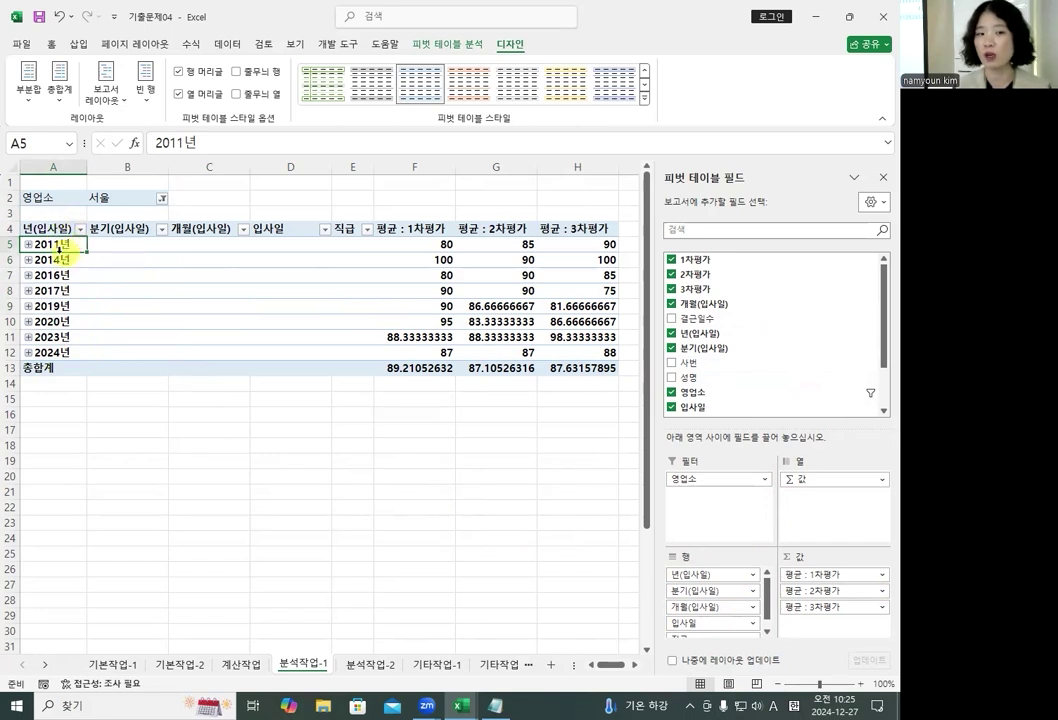
right_click(71, 245)
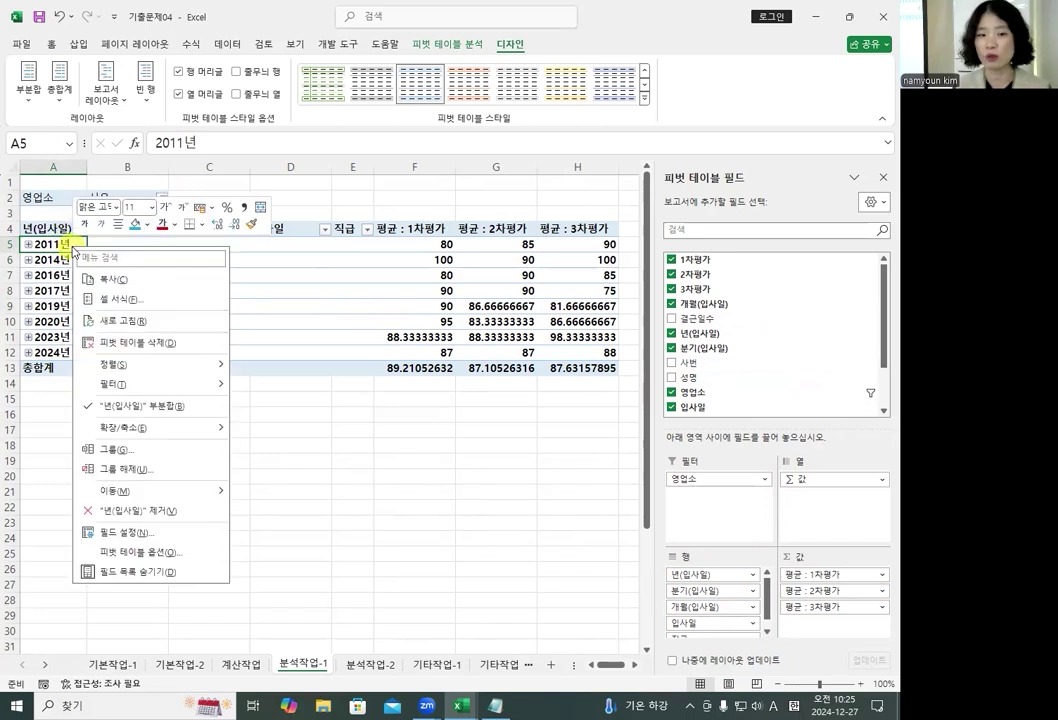
left_click(110, 451)
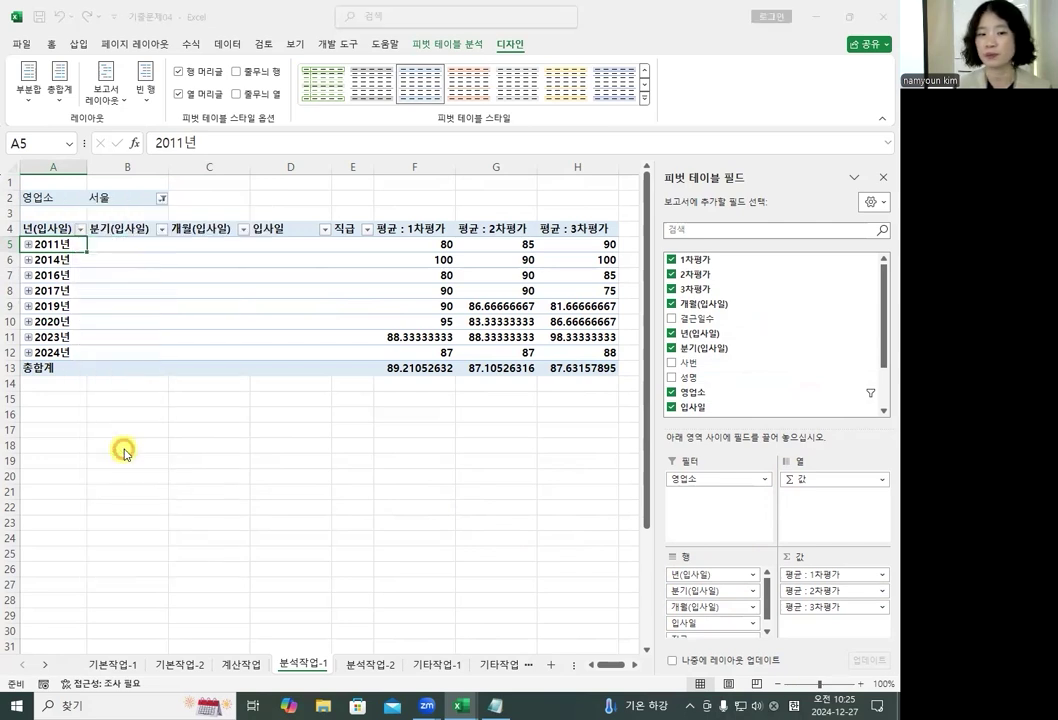
left_click_drag(104, 334, 179, 286)
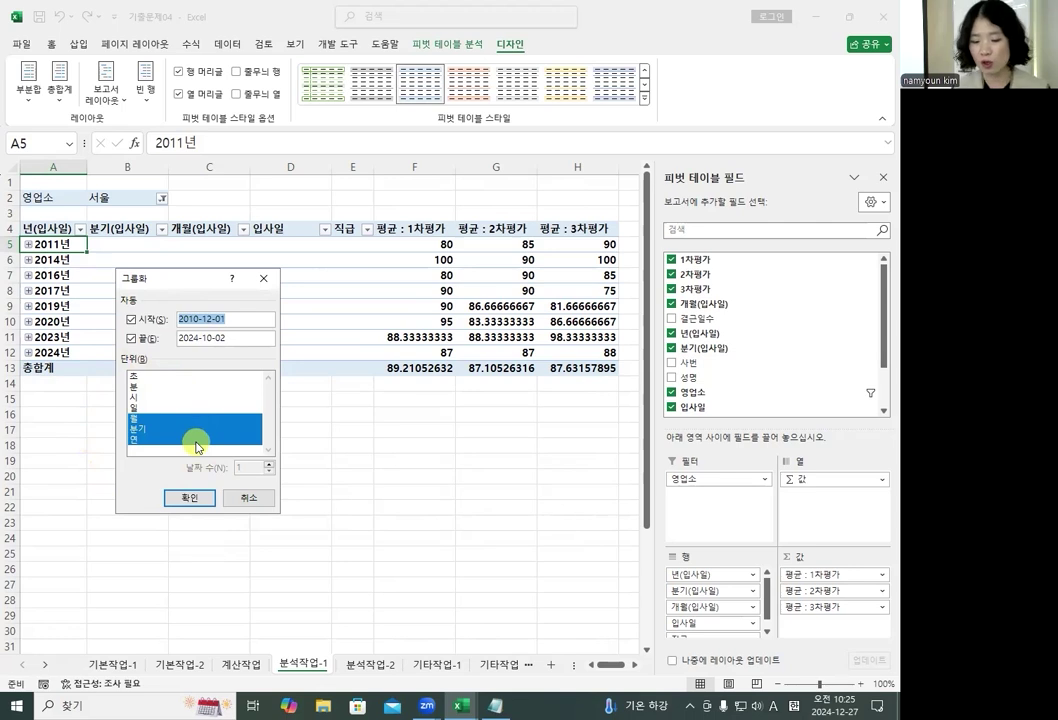
left_click(151, 420)
left_click(152, 439)
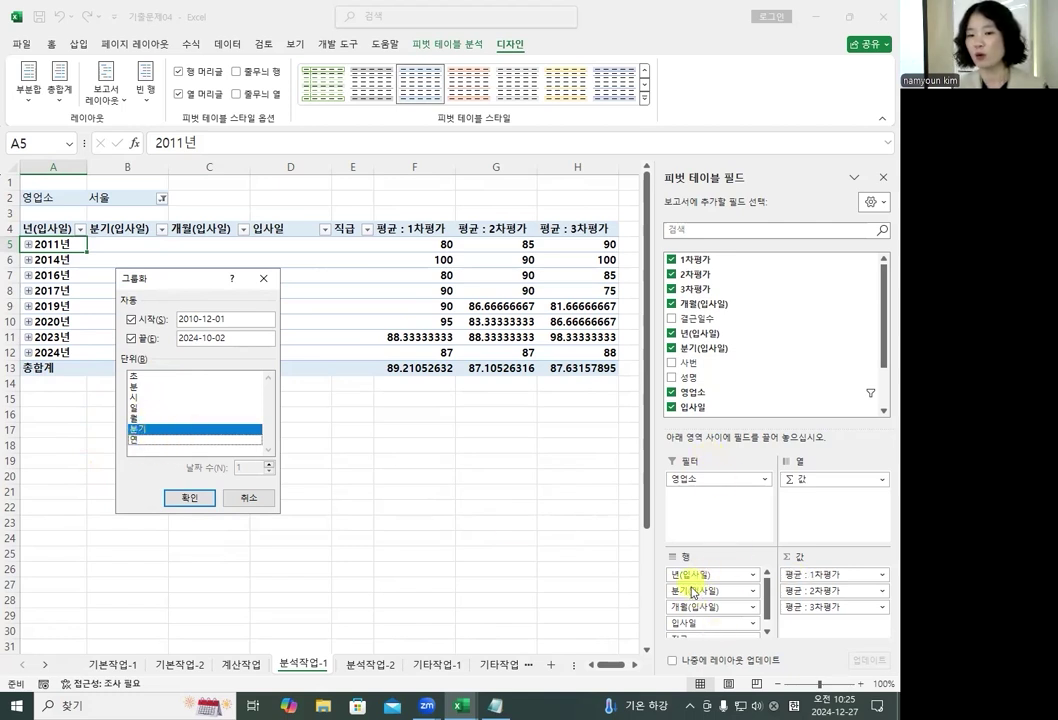
left_click(141, 419)
left_click(142, 439)
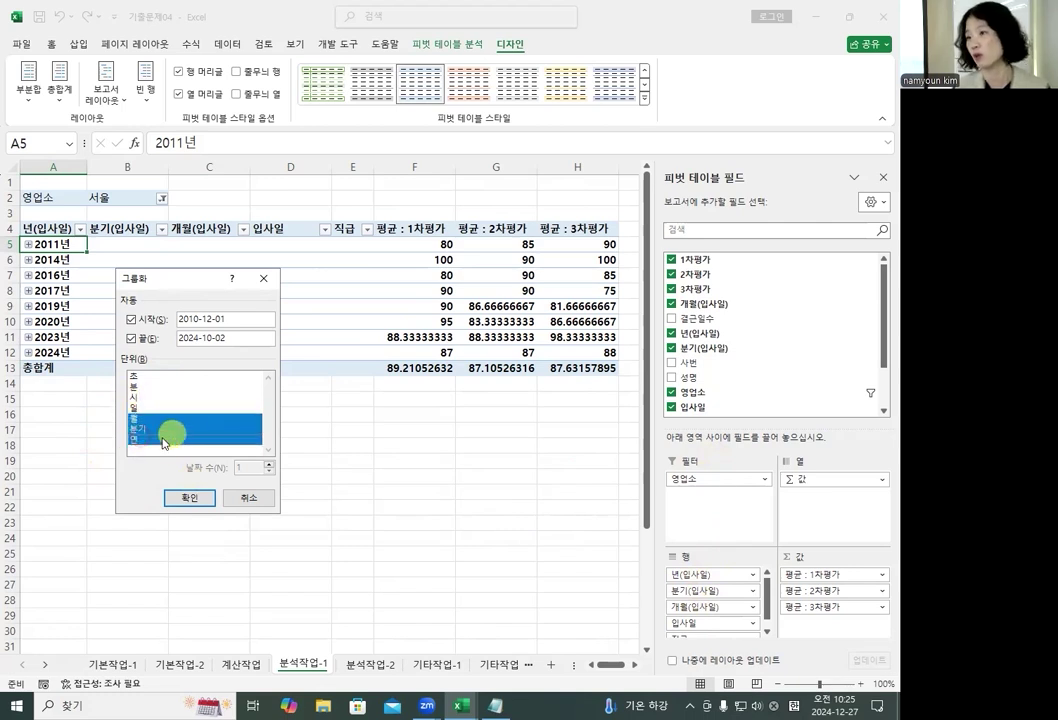
left_click(168, 419)
left_click(163, 439)
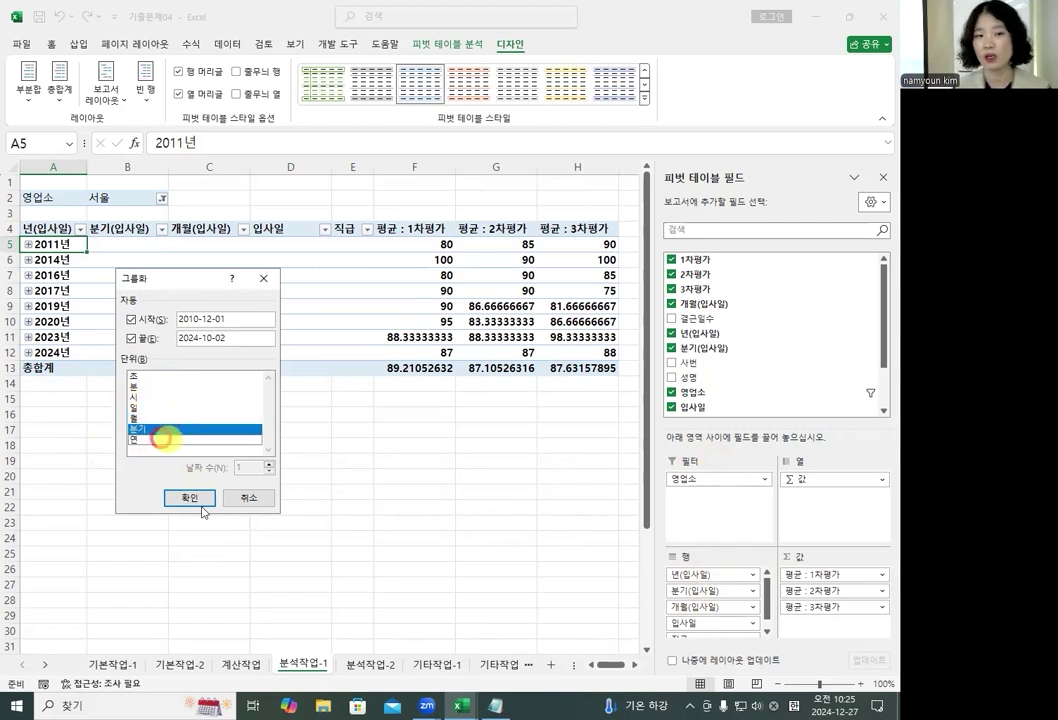
left_click(197, 498)
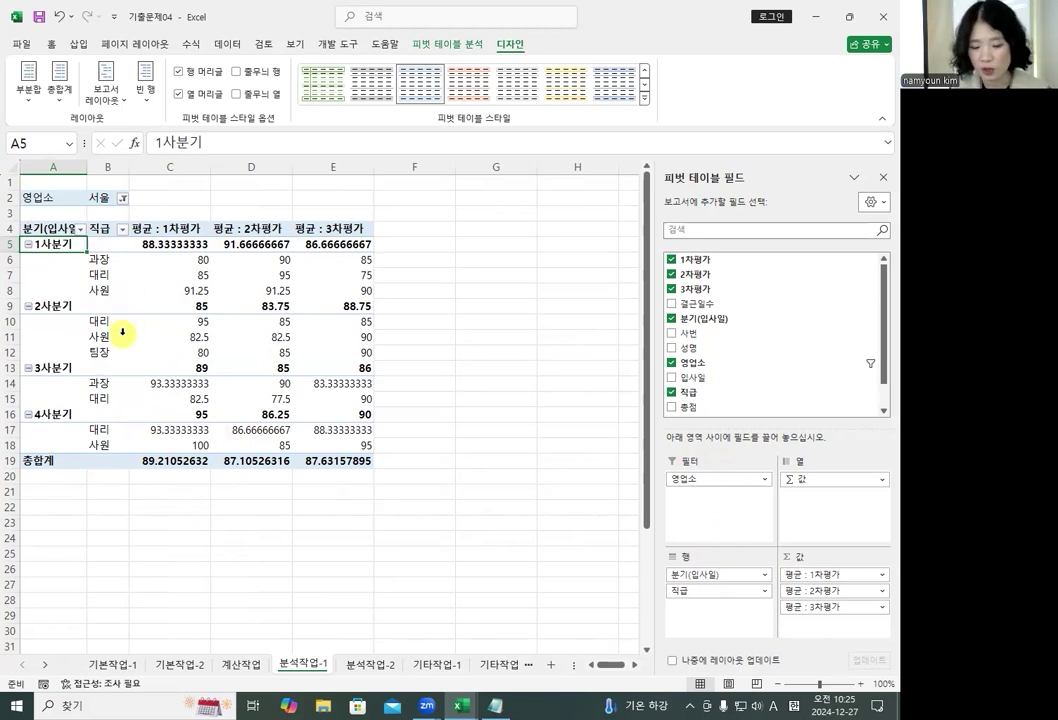
Collapse the 2사분기, 3사분기 and 4사분기 groups in the PivotTable, leaving 1사분기 expanded.
left_click(29, 307)
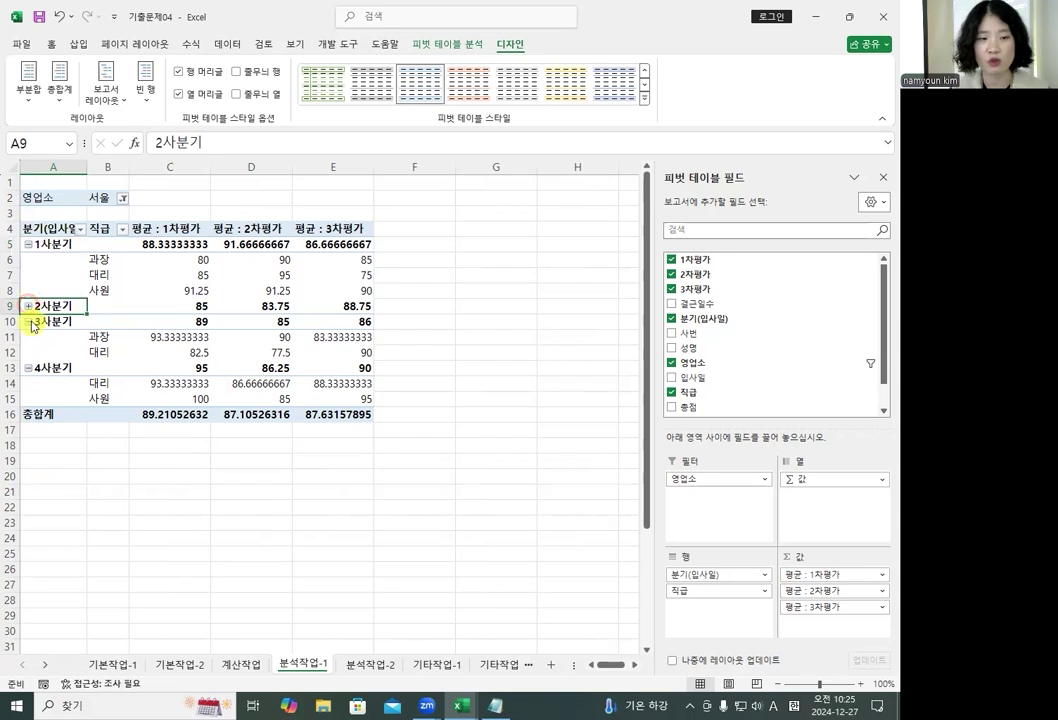
left_click(29, 322)
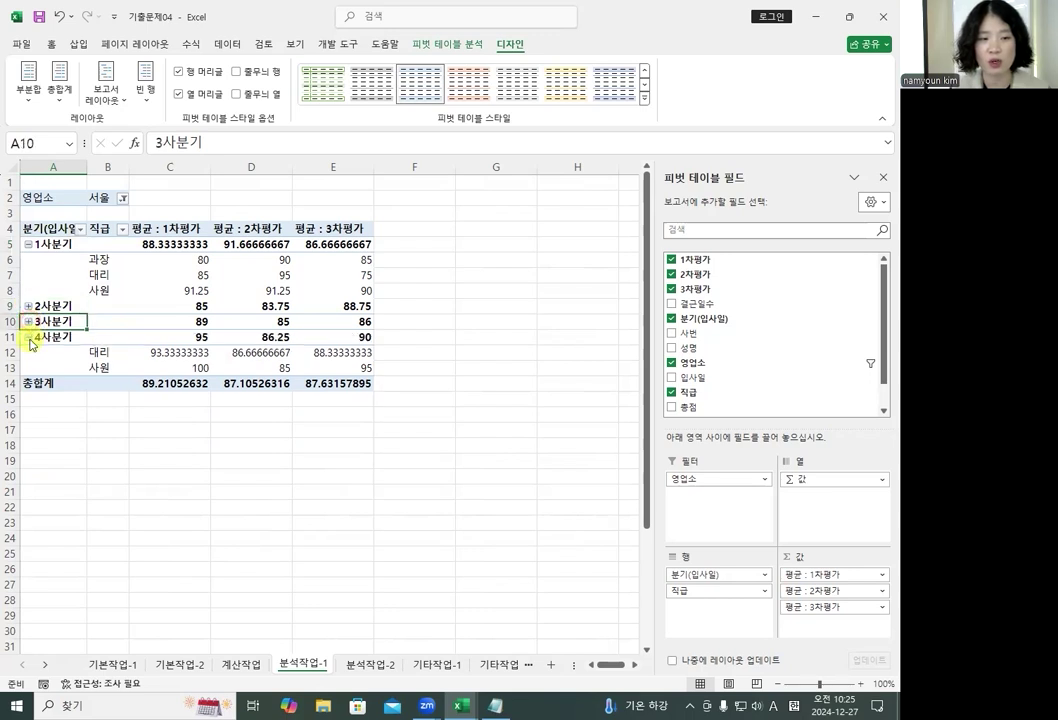
left_click(29, 337)
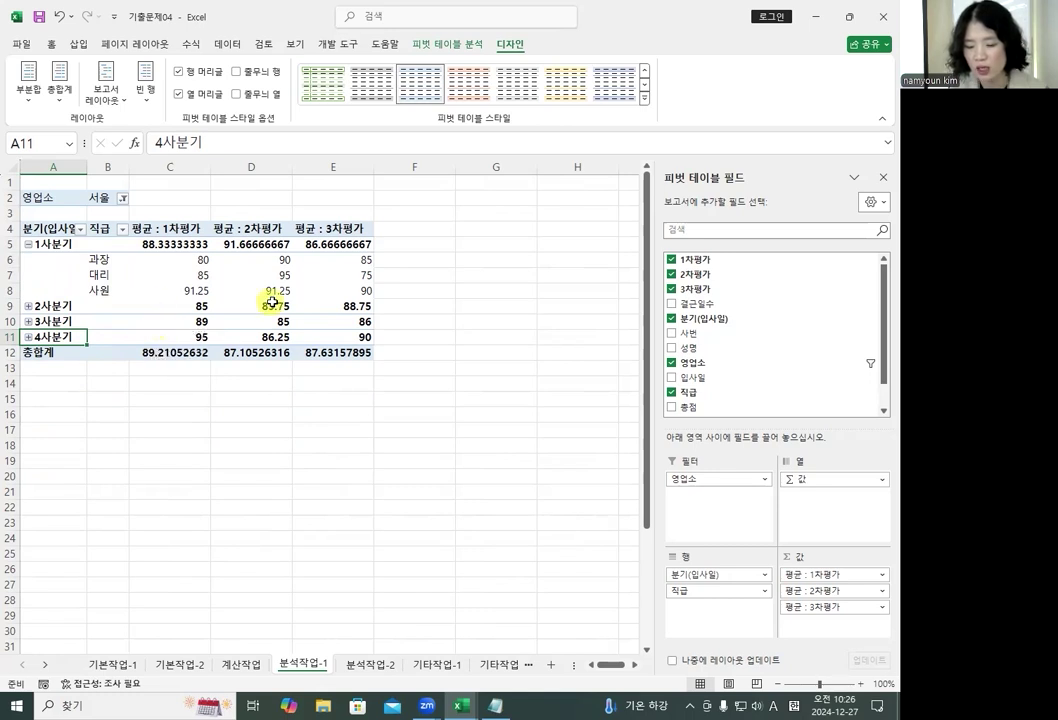
Select the PivotTable values in C5:E12 and check their number format (표시 형식) options in the cell formatting settings.
left_click_drag(165, 244, 354, 355)
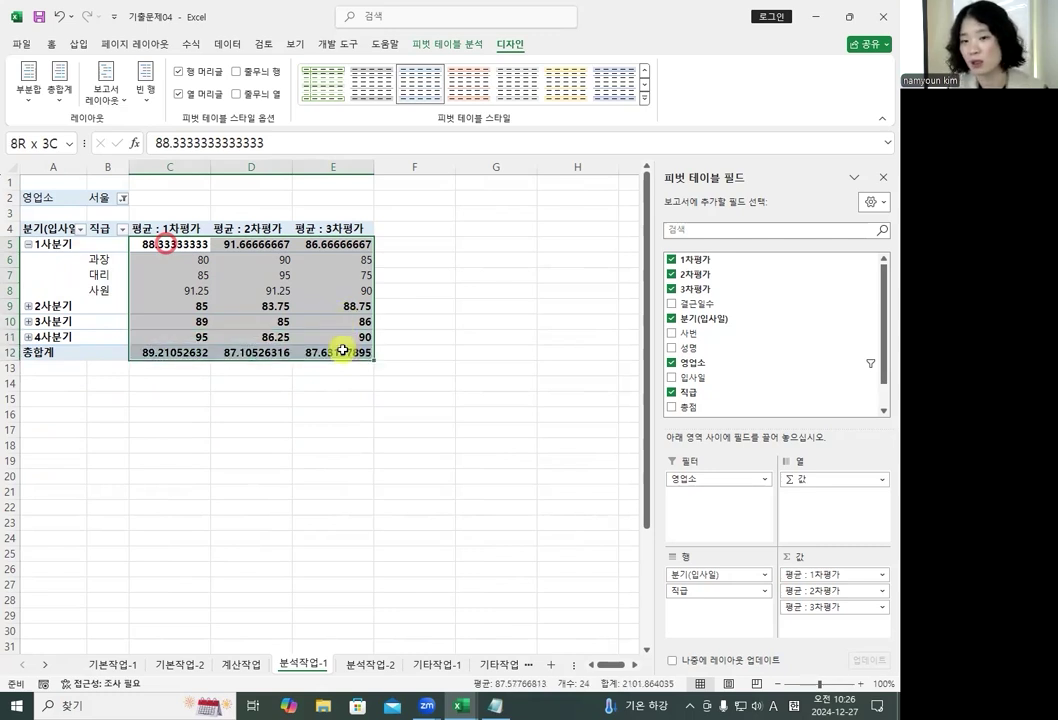
key("ctrl+1")
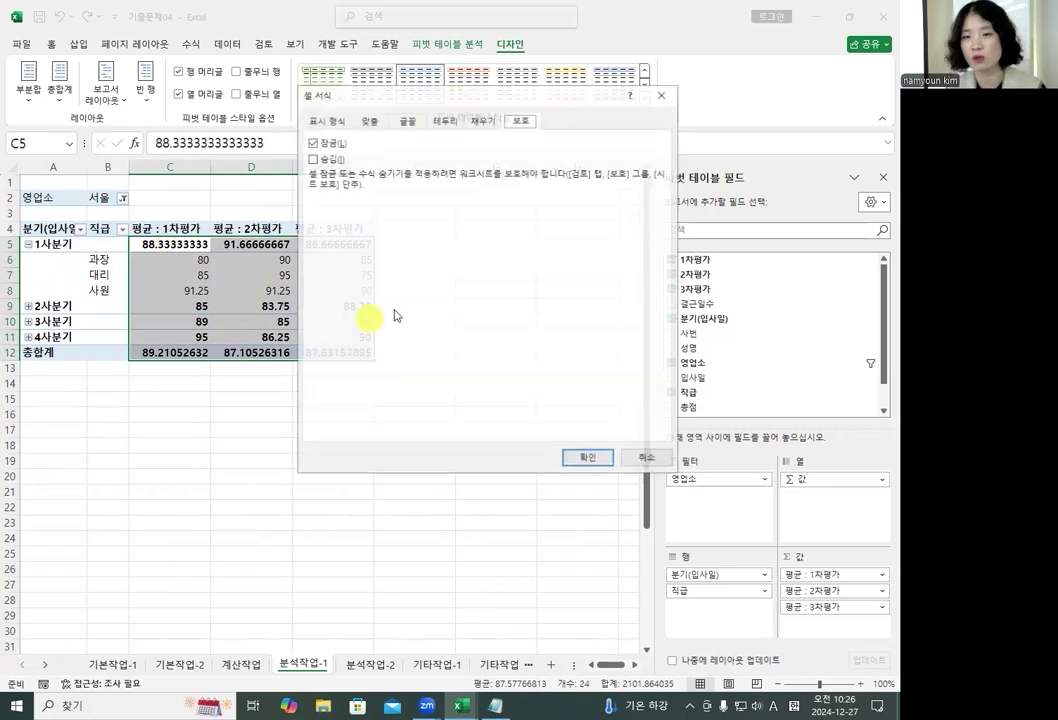
left_click_drag(359, 95, 405, 172)
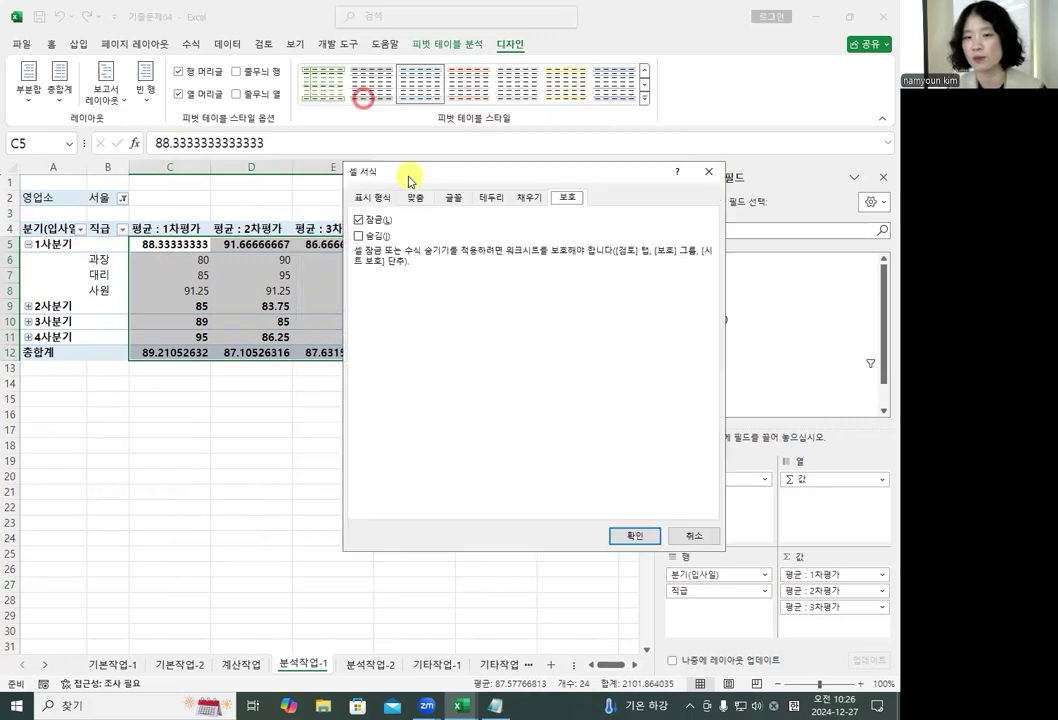
left_click(370, 197)
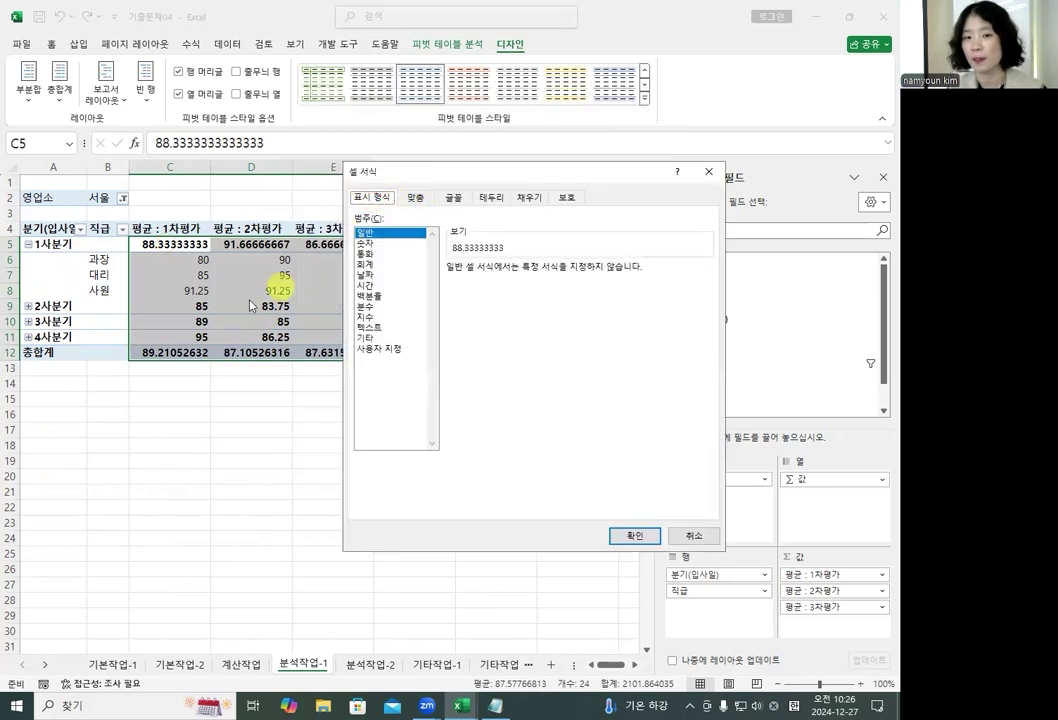
left_click_drag(385, 171, 307, 185)
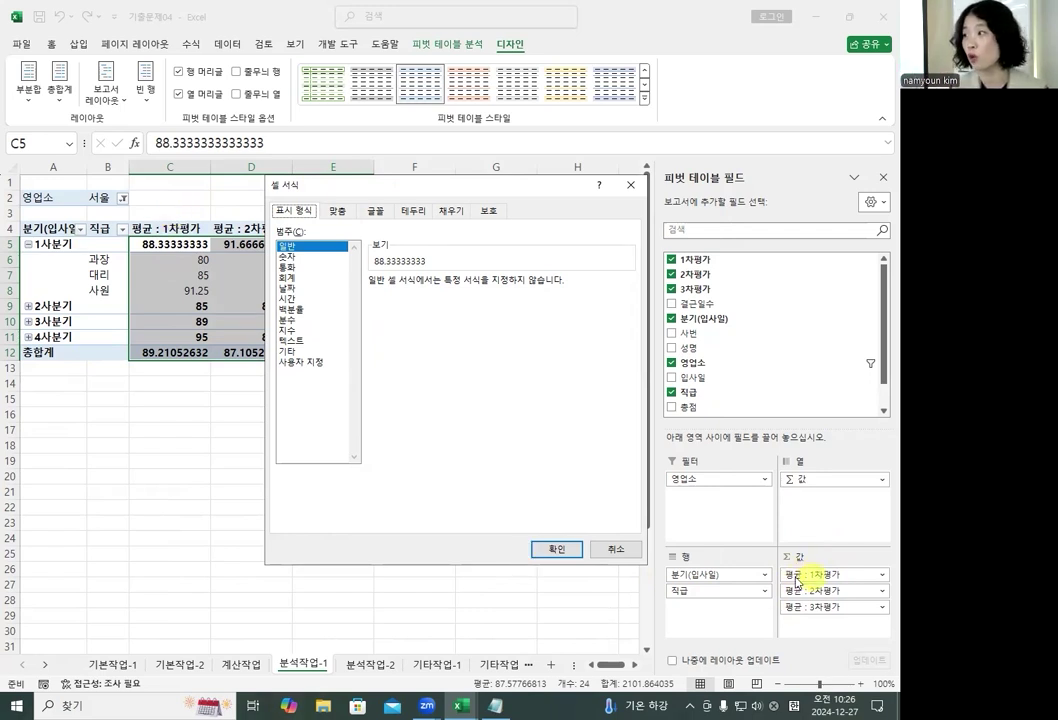
left_click(613, 549)
left_click(829, 576)
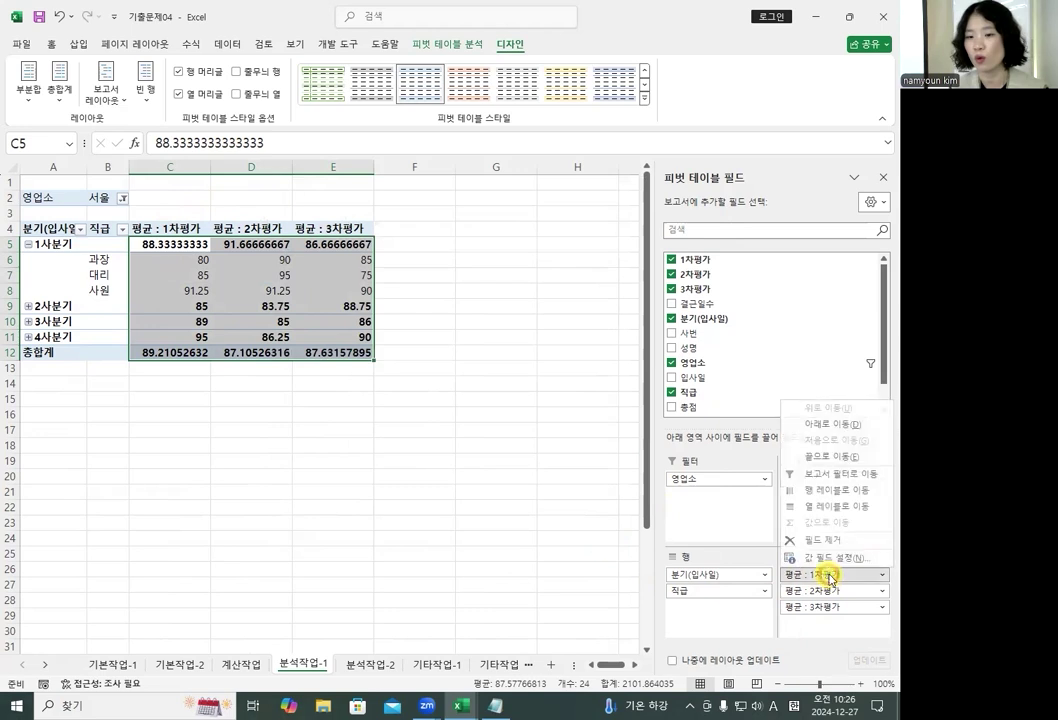
left_click(812, 557)
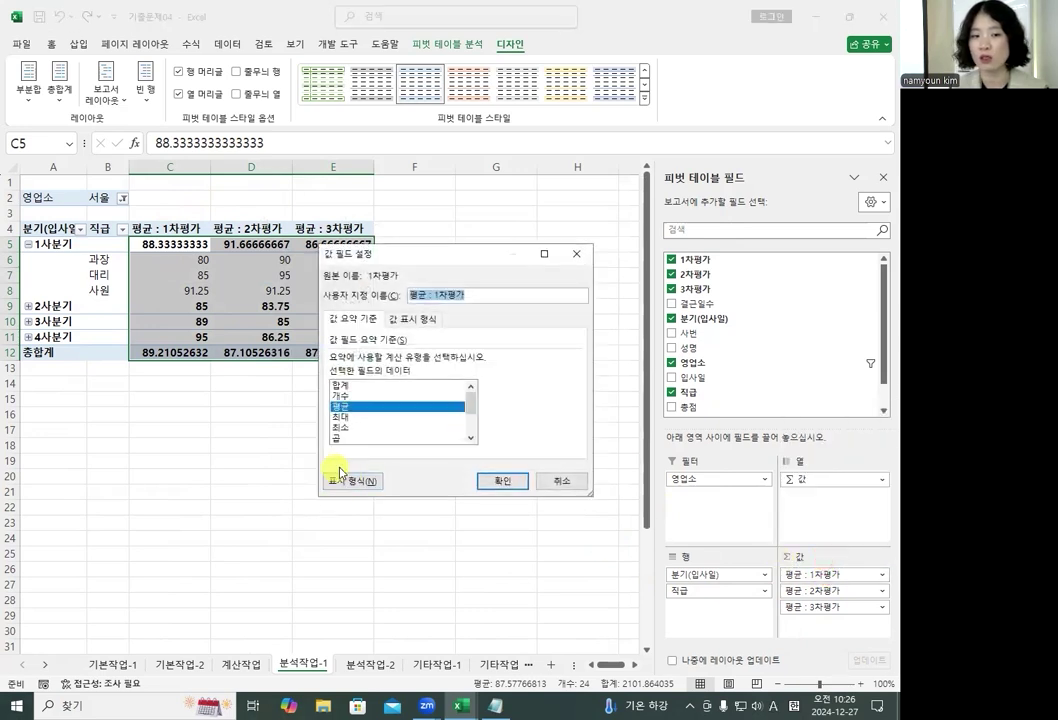
left_click(577, 258)
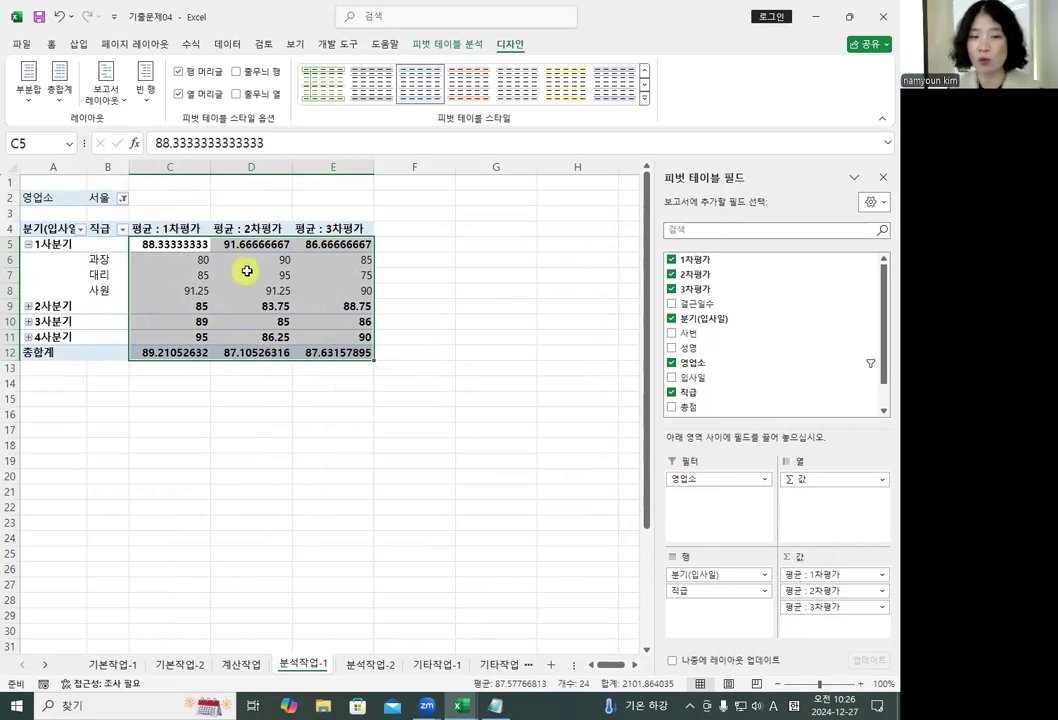
Format the selected PivotTable values in C5:E12 as 숫자 with 0 decimal places.
key("ctrl+1")
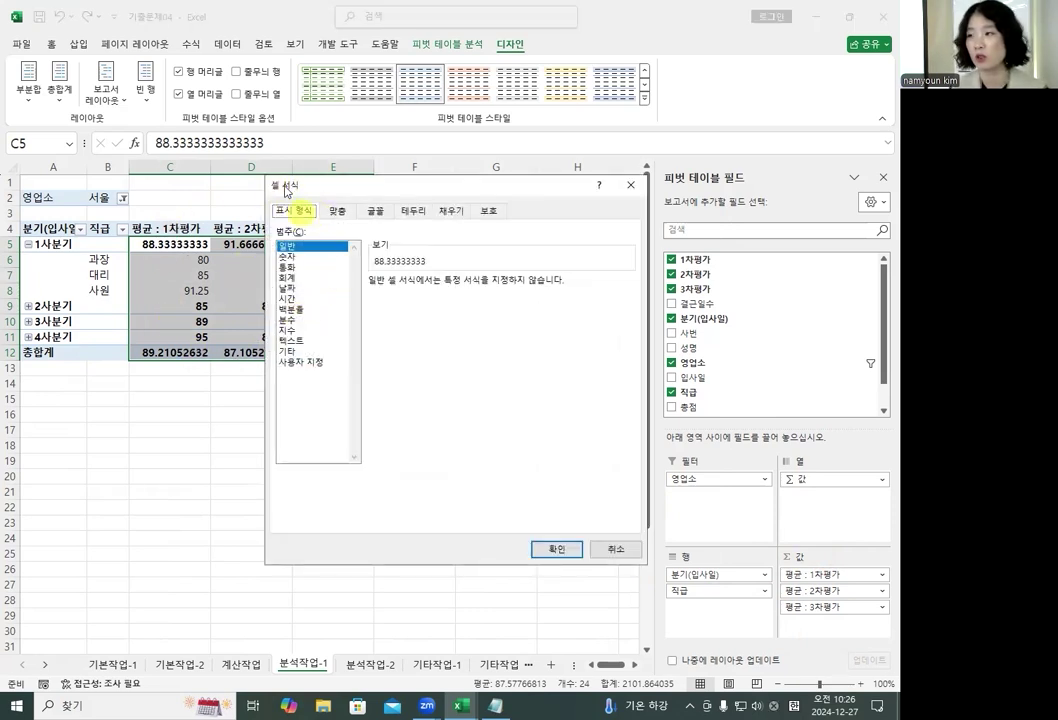
left_click_drag(338, 189, 412, 179)
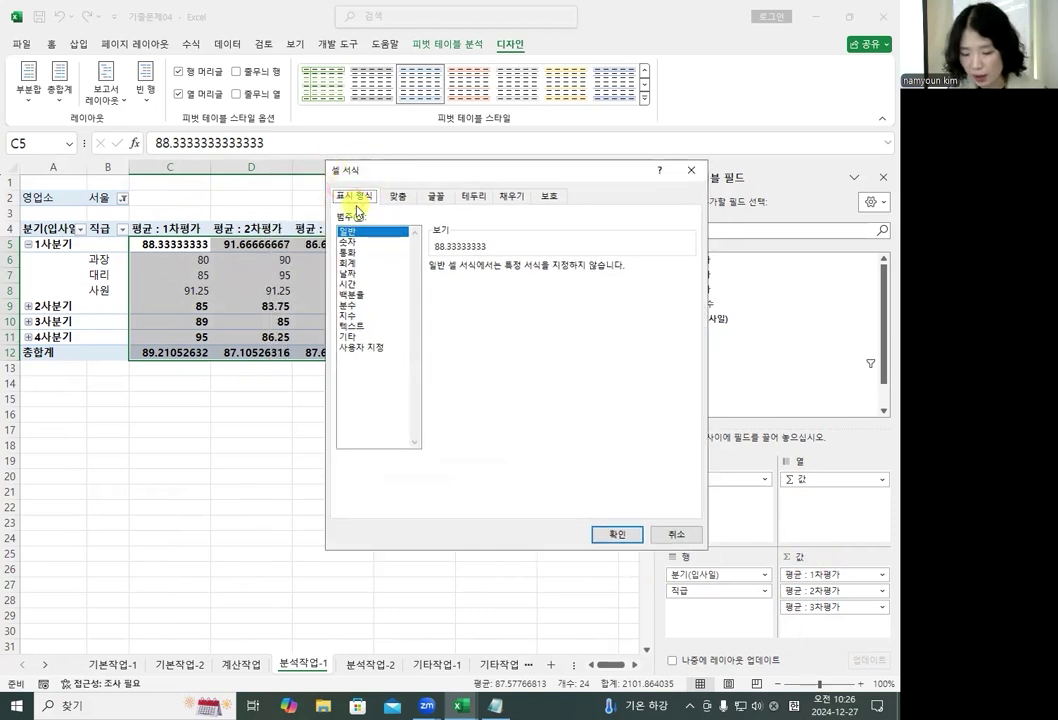
left_click(360, 243)
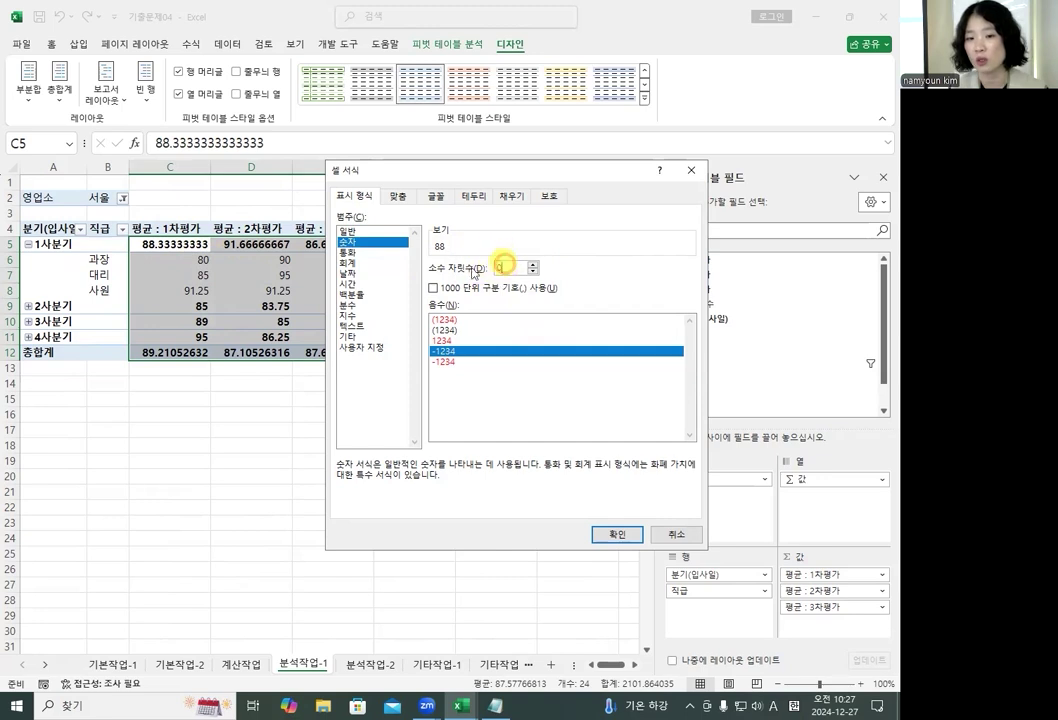
left_click(610, 534)
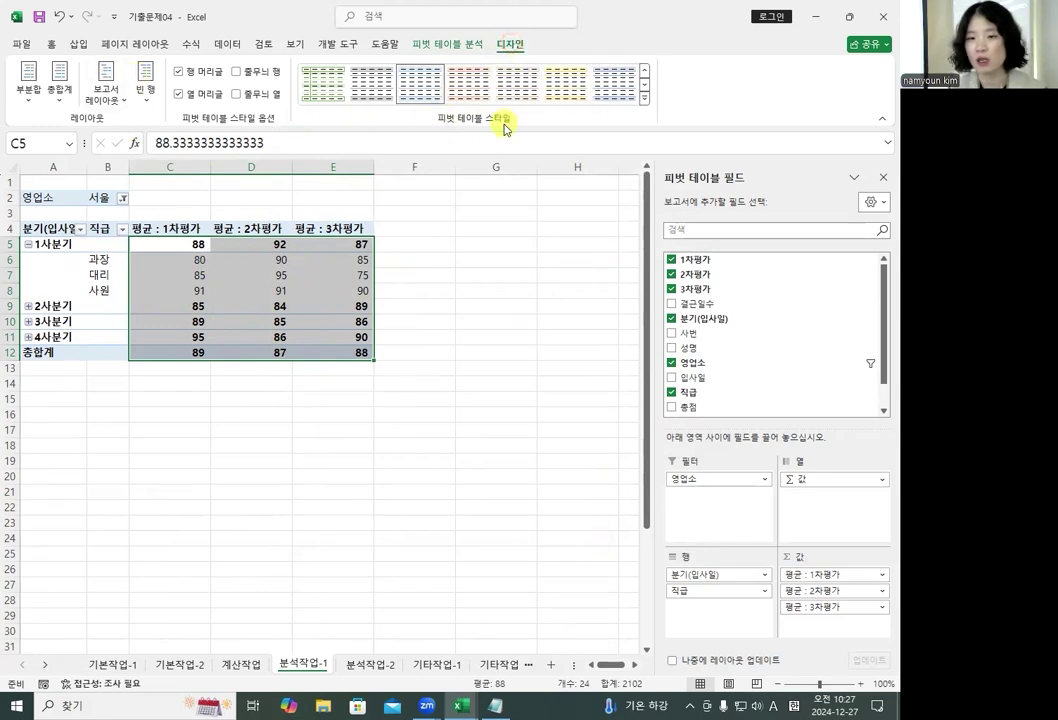
Apply the yellow style from the first row of the 어둡게 group to the PivotTable.
left_click(646, 100)
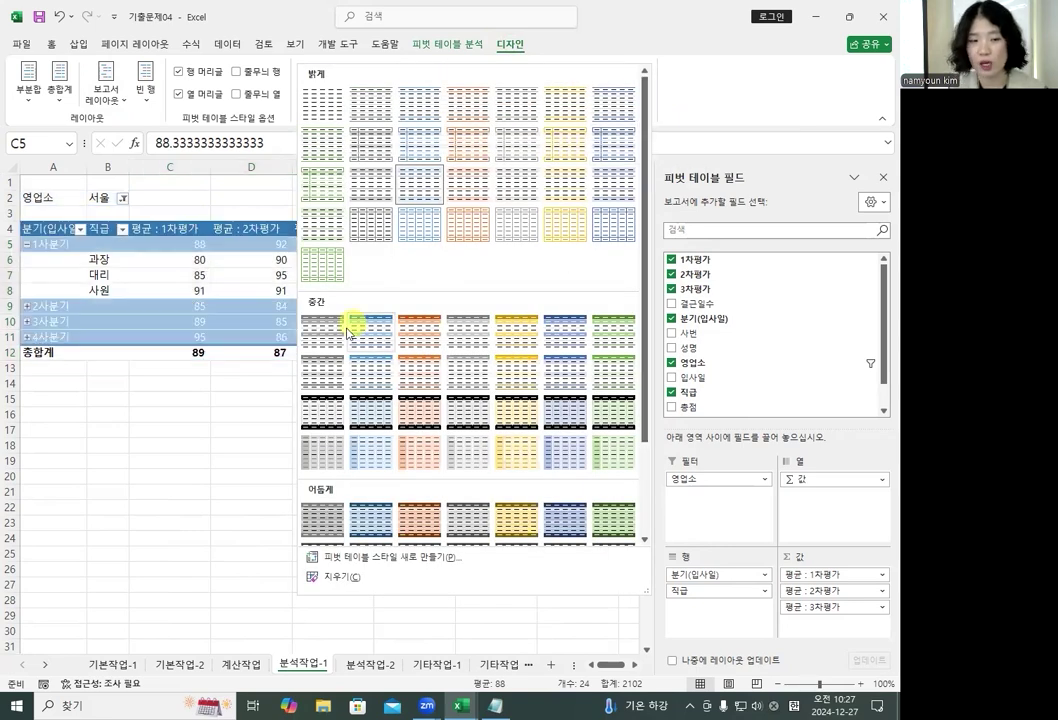
scroll(330, 400, "down", 3)
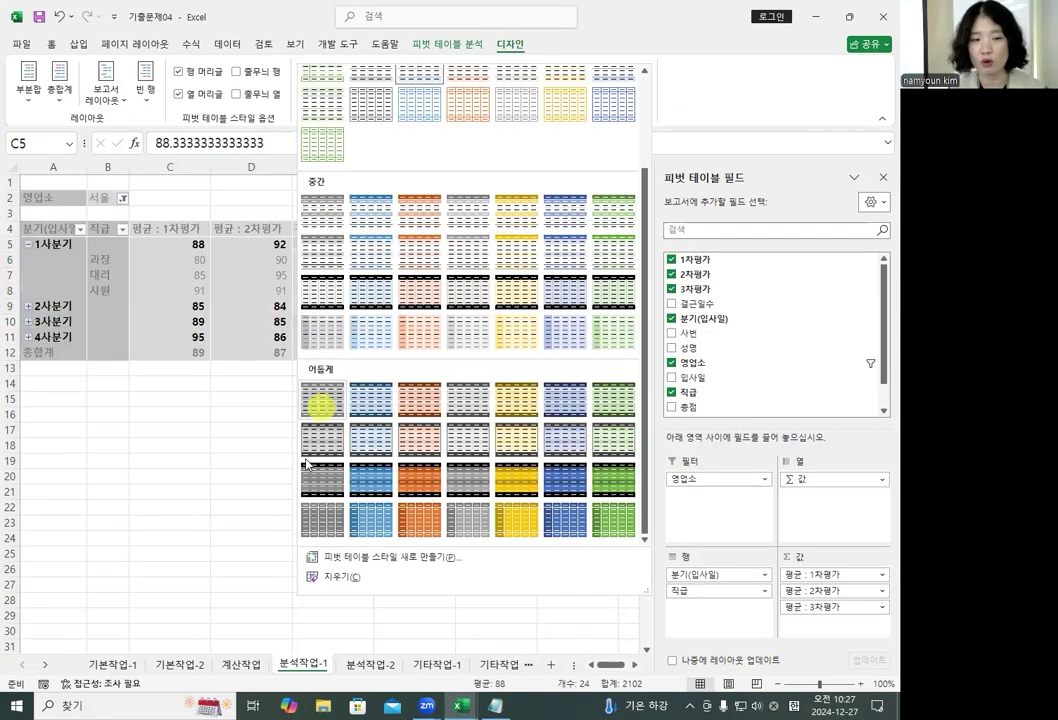
left_click(524, 410)
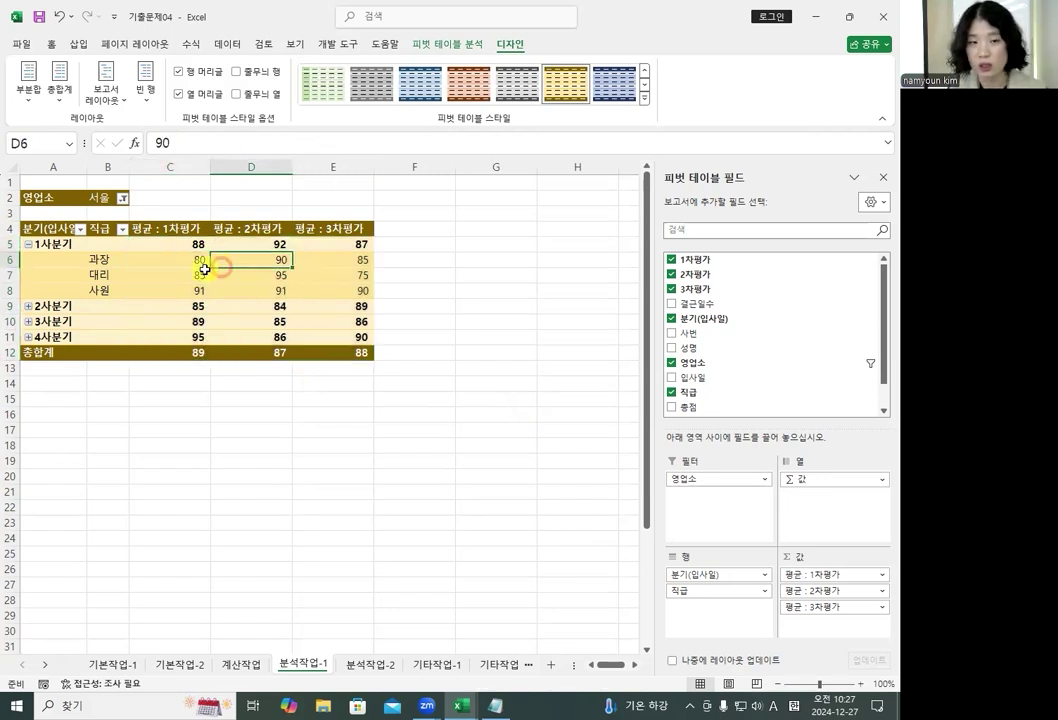
Extract the detail records behind the 1사분기 사원 averages in C8:E8 of the PivotTable to a new sheet.
left_click_drag(185, 291, 336, 293)
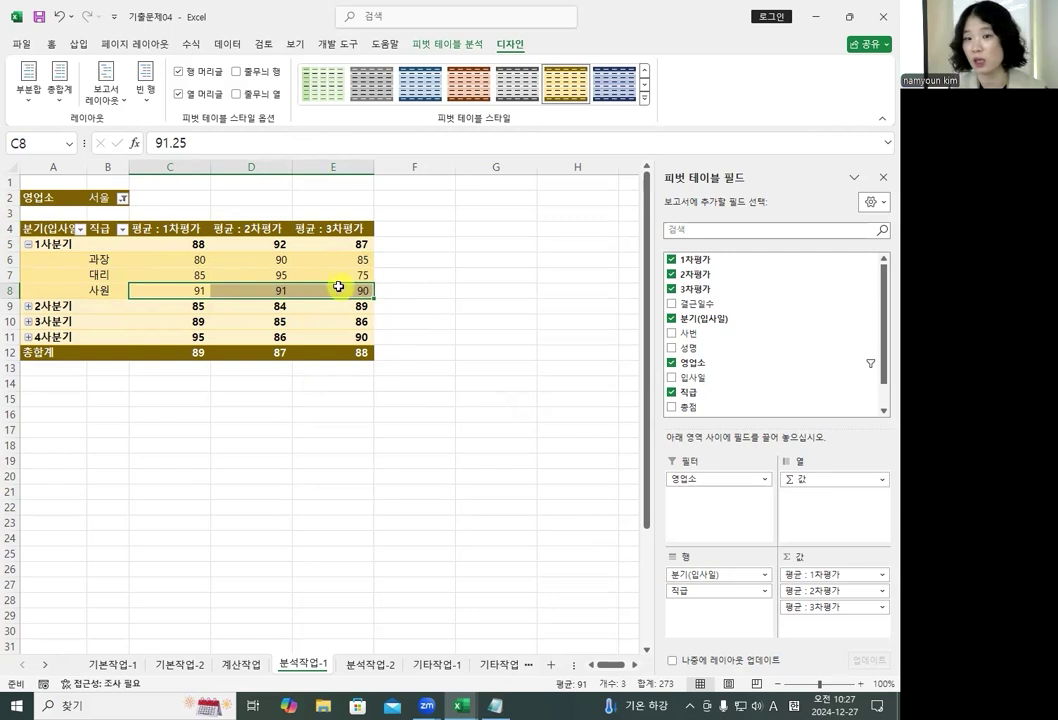
left_click_drag(185, 290, 332, 290)
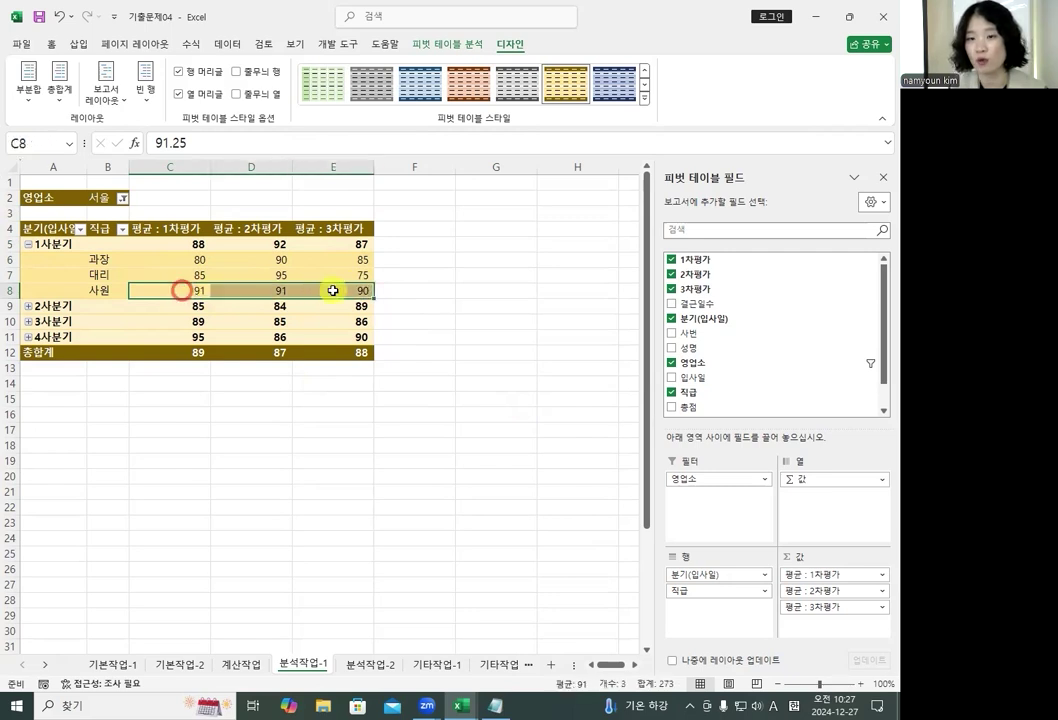
right_click(332, 290)
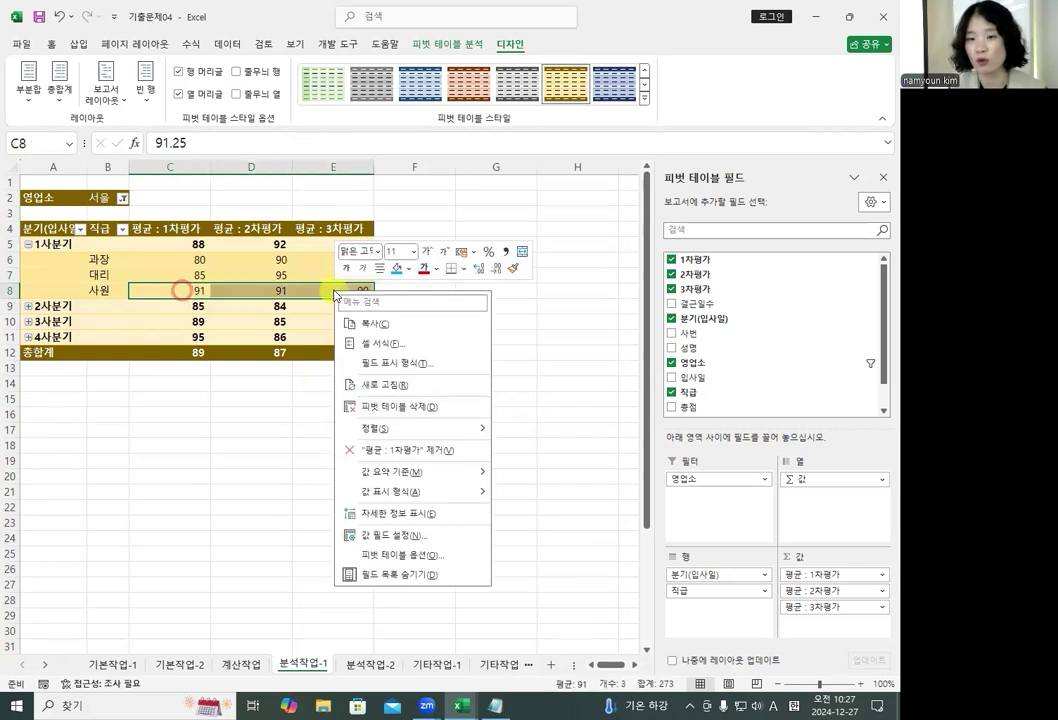
left_click(451, 518)
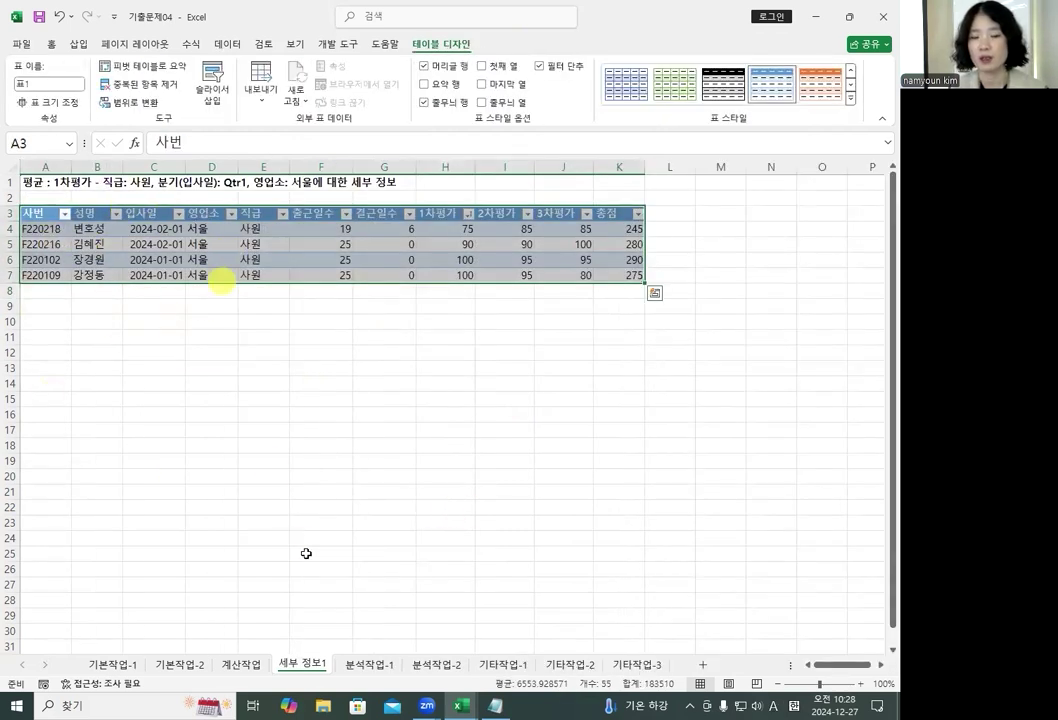
Rename the new detail sheet as 서울1사분기입사사원 and deselect its table.
double_click(314, 664)
key("BackSpace")
type("서울1사분기연")
type("사사원")
key("Return")
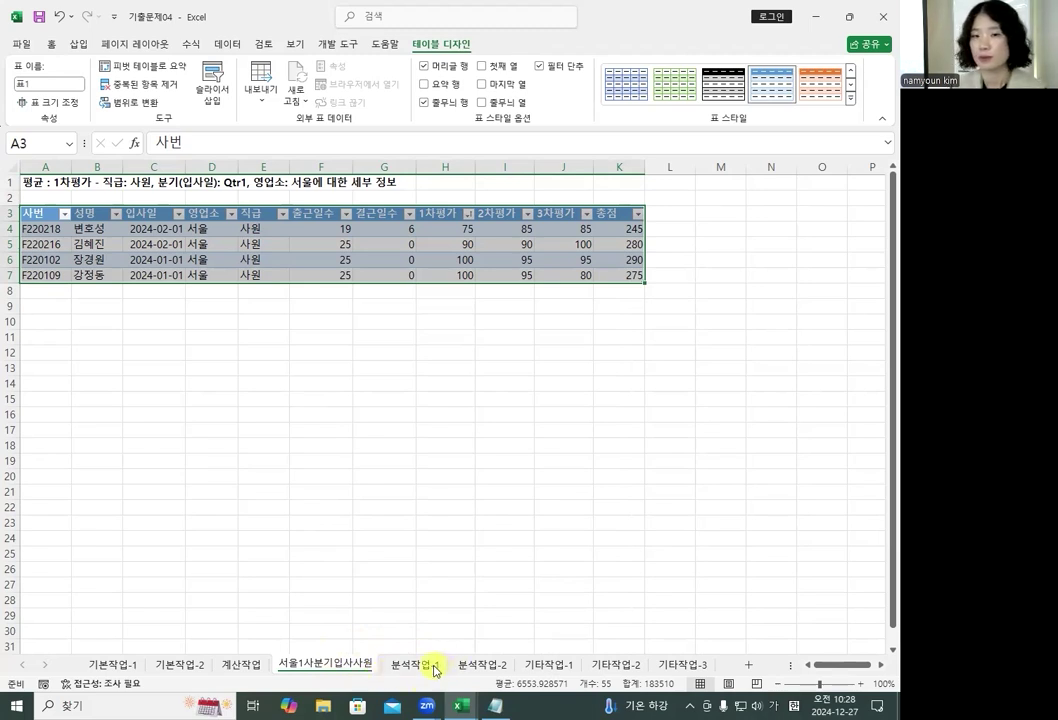
key("ctrl+q")
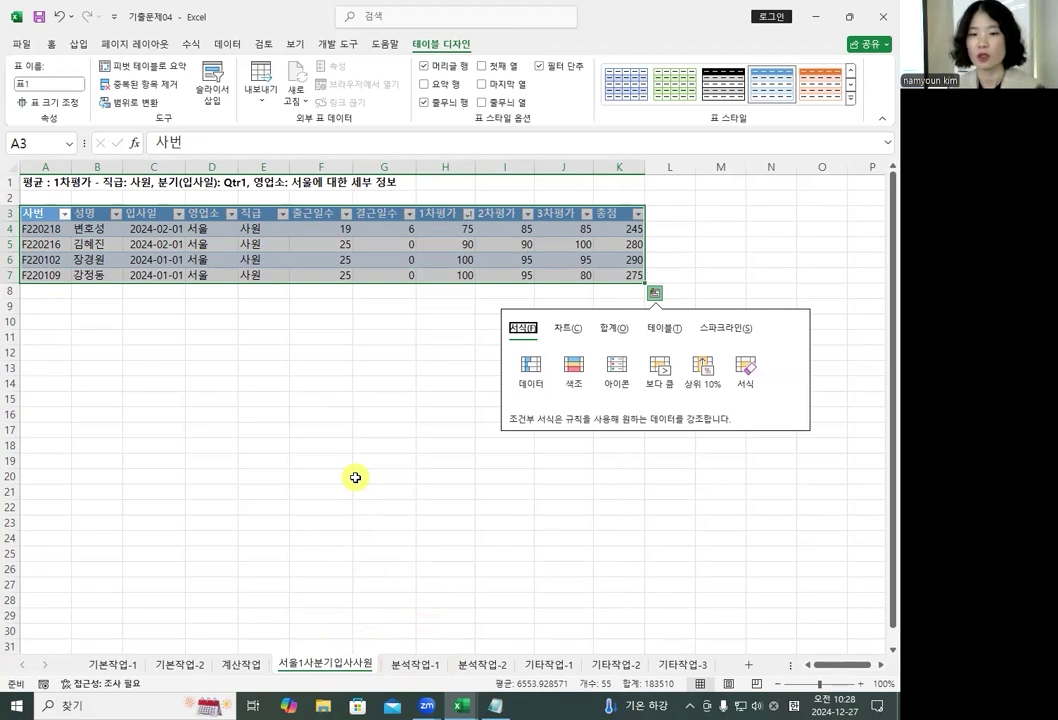
key("Escape")
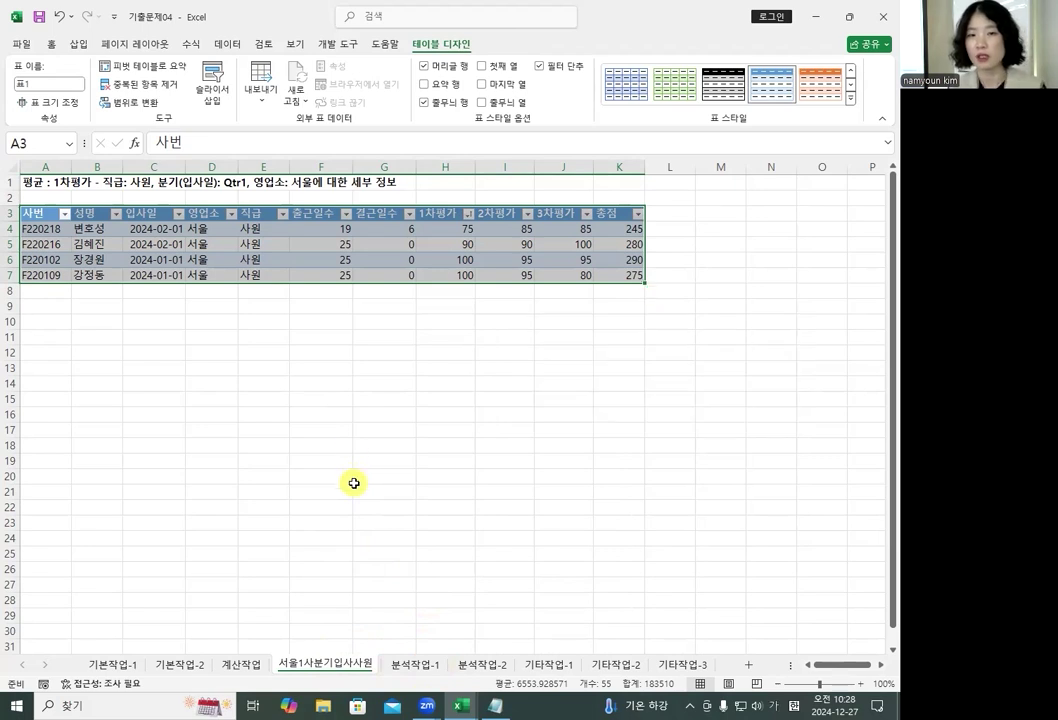
left_click(367, 413)
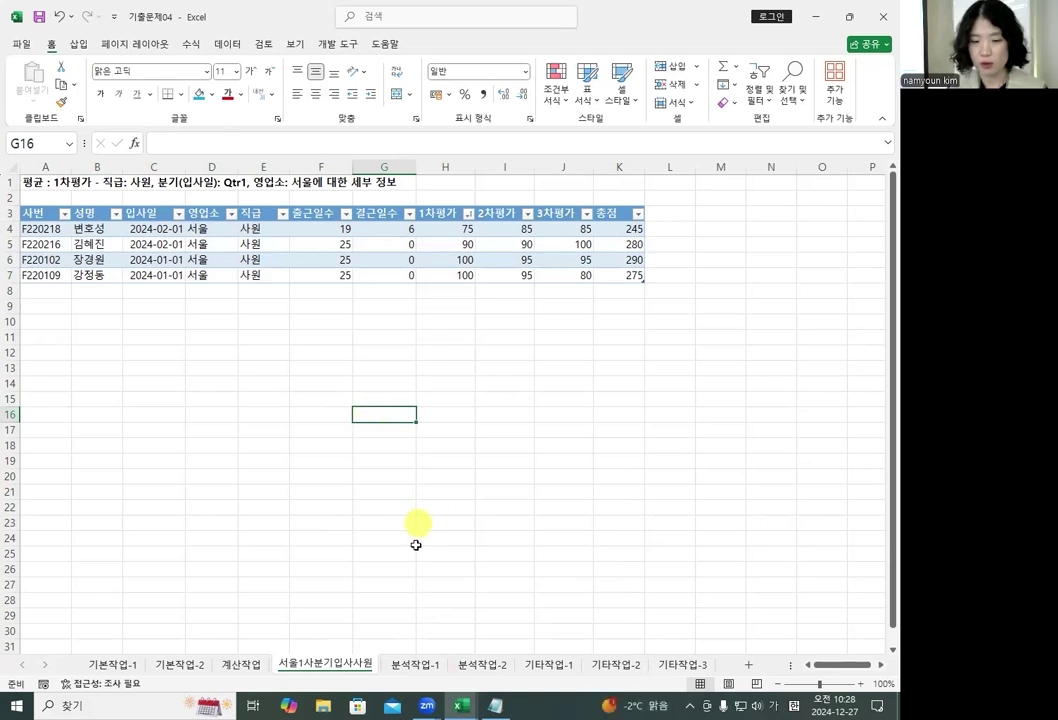
Open the 분석작업-2 sheet, look over the expense tables and select a cell inside [표1] 지출 내역서(서울).
left_click(482, 665)
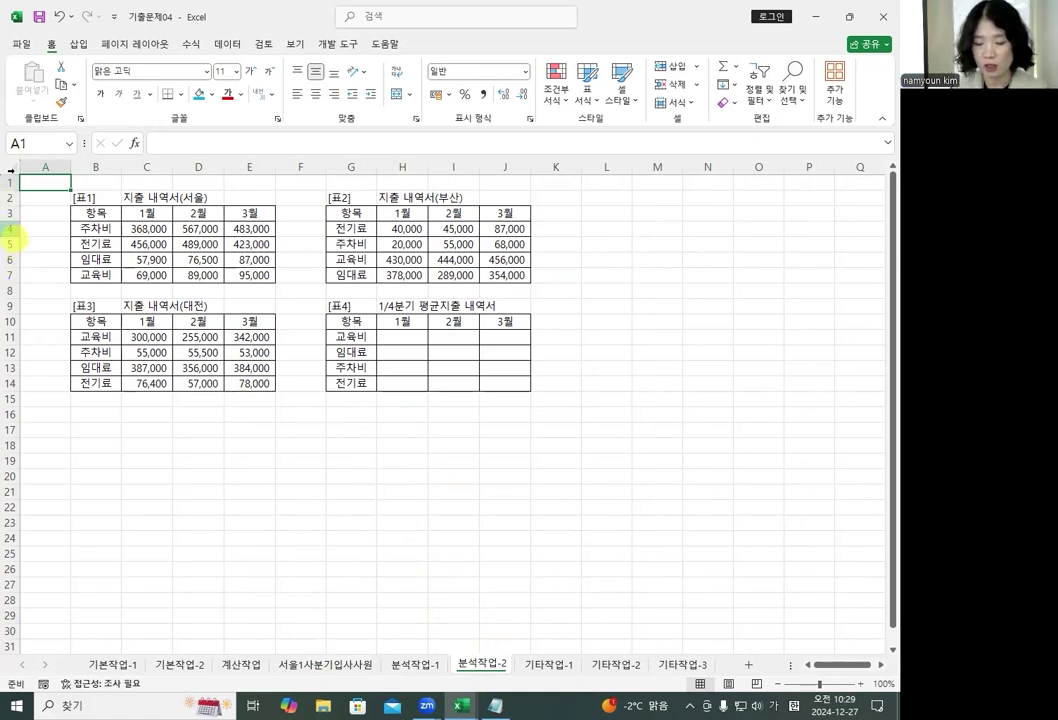
left_click(147, 228)
left_click(400, 244)
left_click(218, 256)
left_click(405, 242)
left_click(200, 362)
left_click(177, 243)
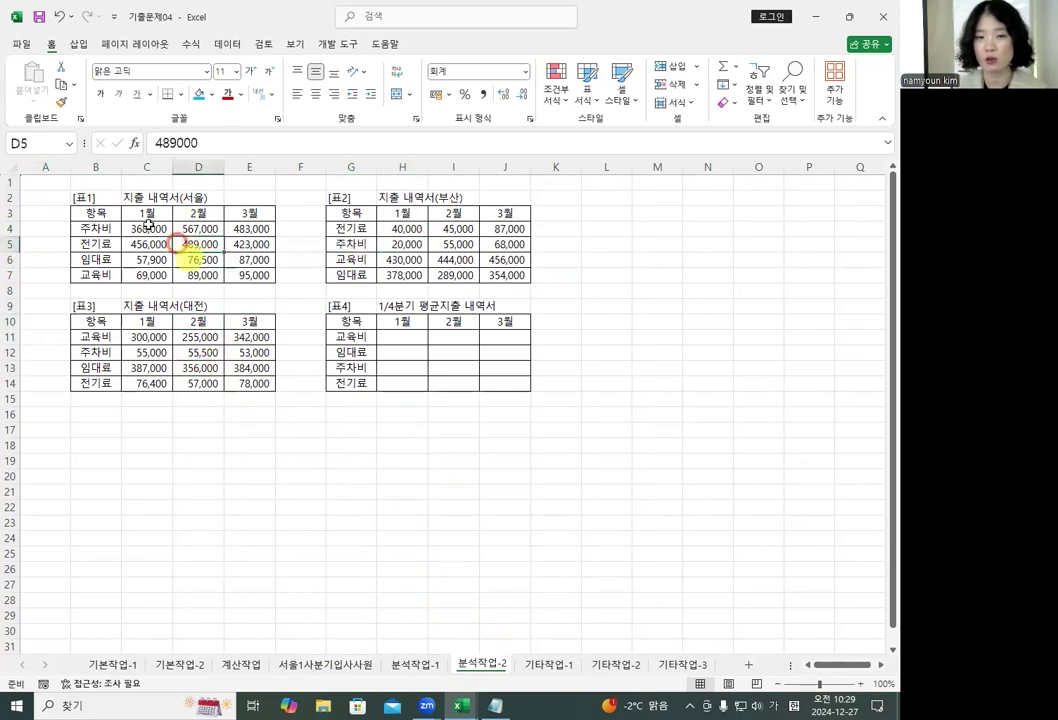
Set up a sort of [표1] with 항목 as the sort column, based on cell values.
left_click(226, 44)
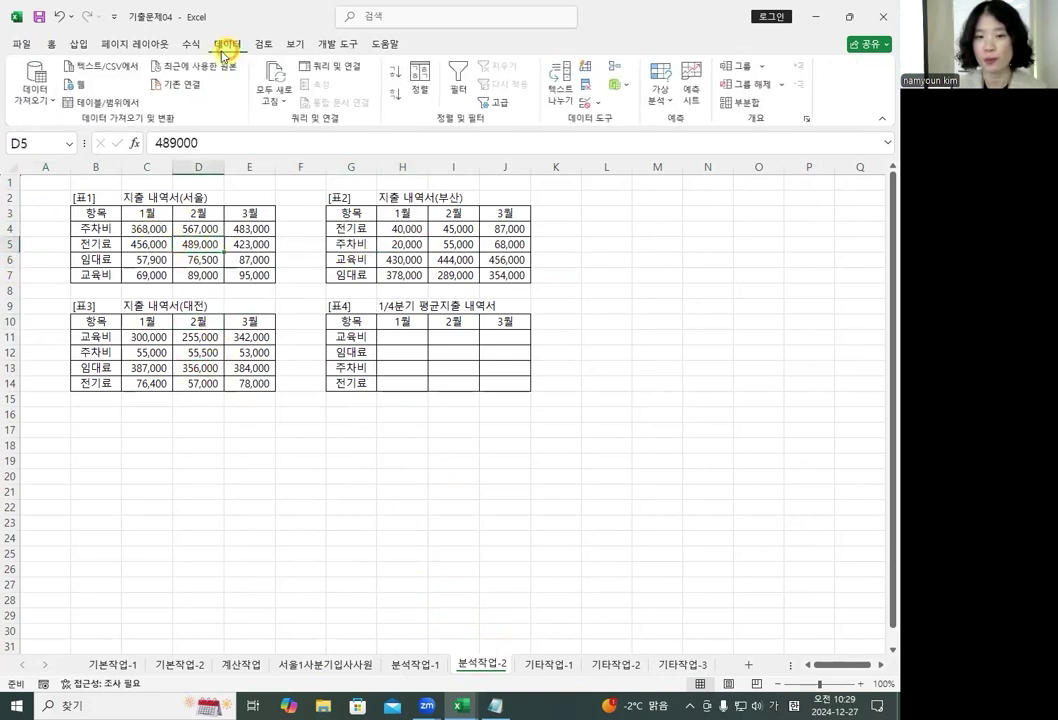
left_click(421, 86)
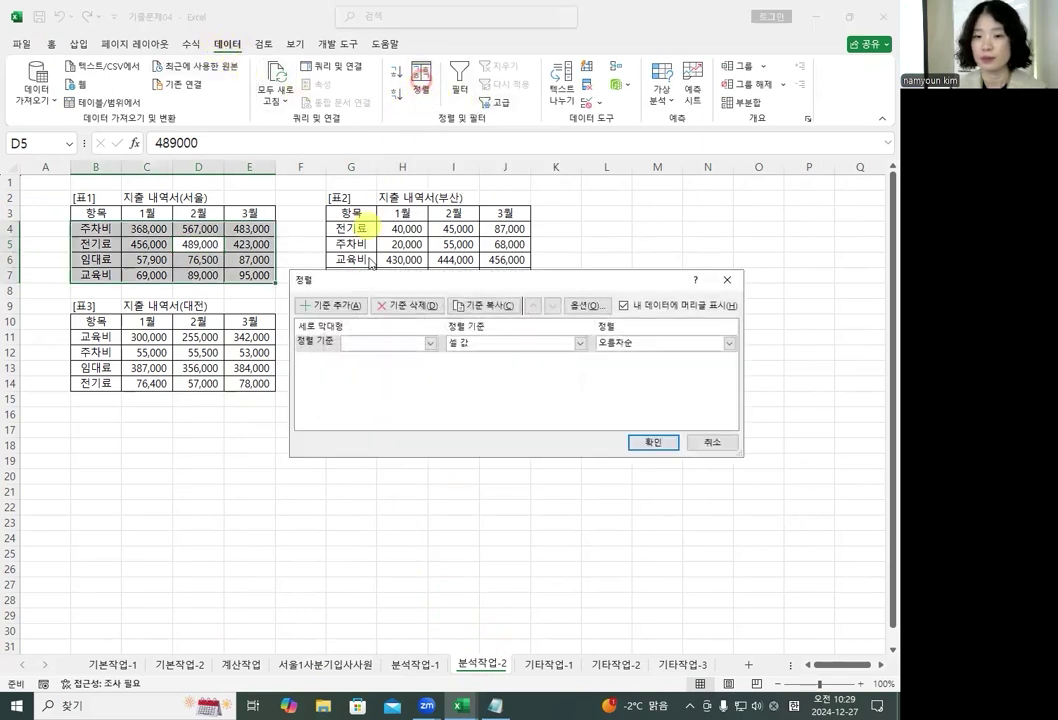
left_click_drag(352, 284, 326, 206)
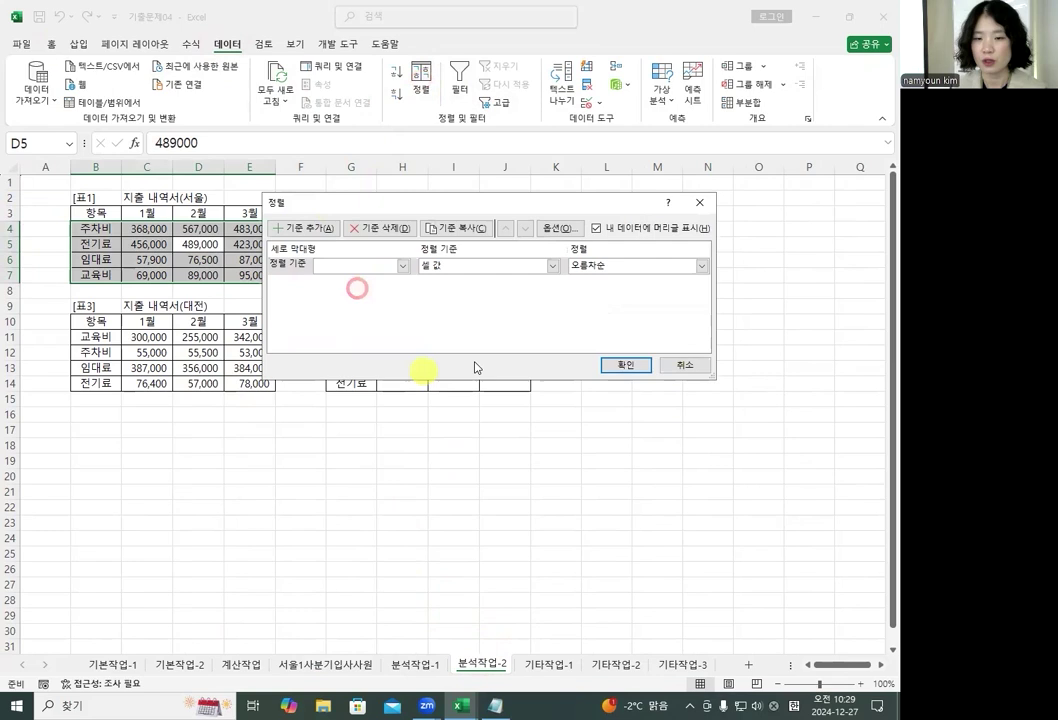
left_click(375, 265)
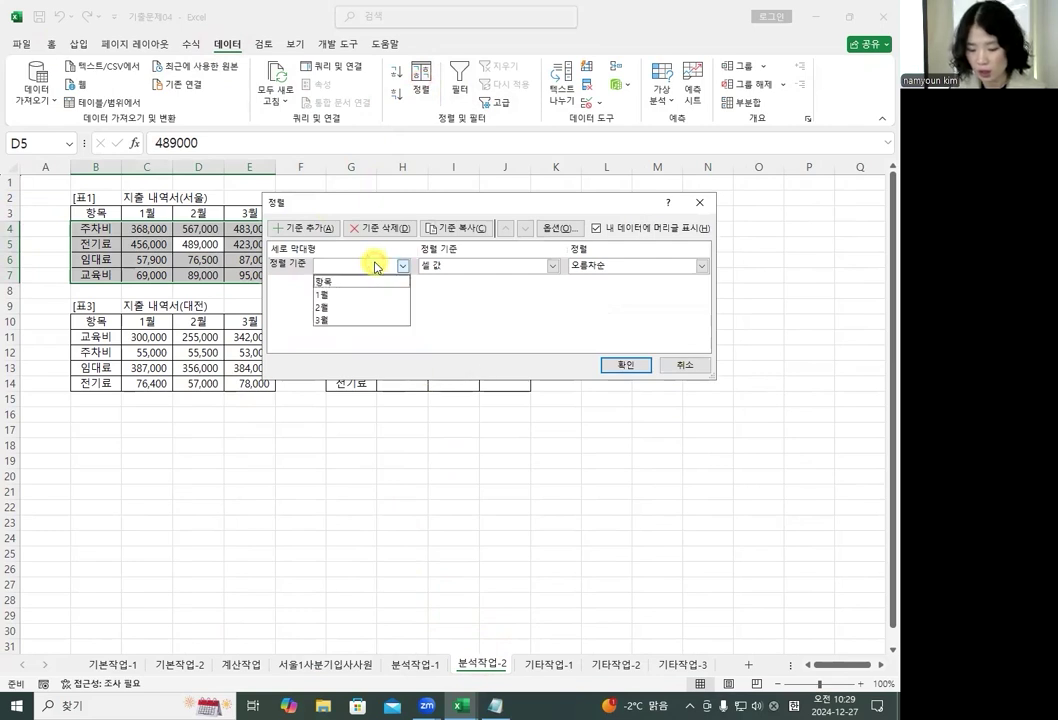
left_click(354, 281)
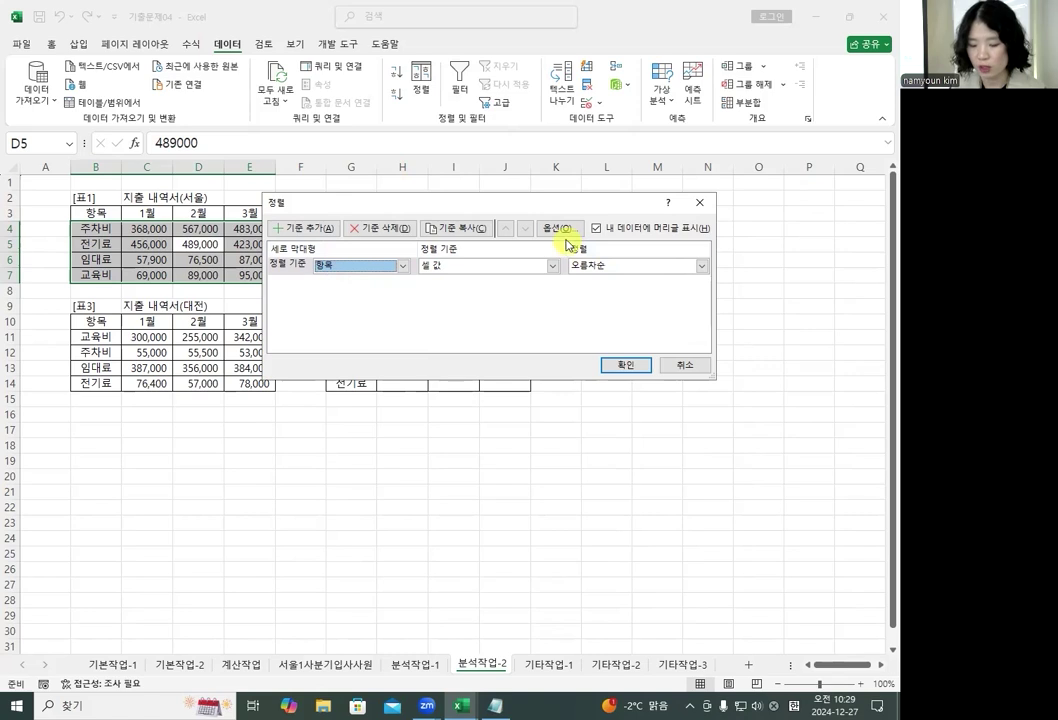
left_click_drag(510, 205, 433, 187)
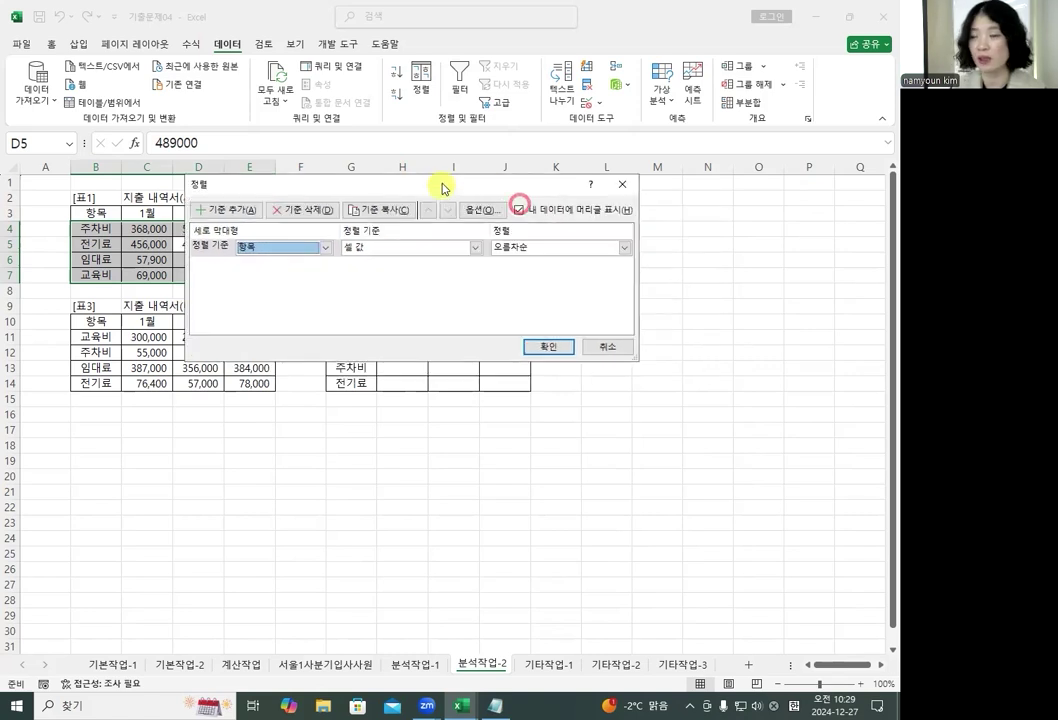
Set the sort order to a custom list (사용자 지정 목록) of 교육비, 임대료, 주차비, 전기료.
left_click(538, 248)
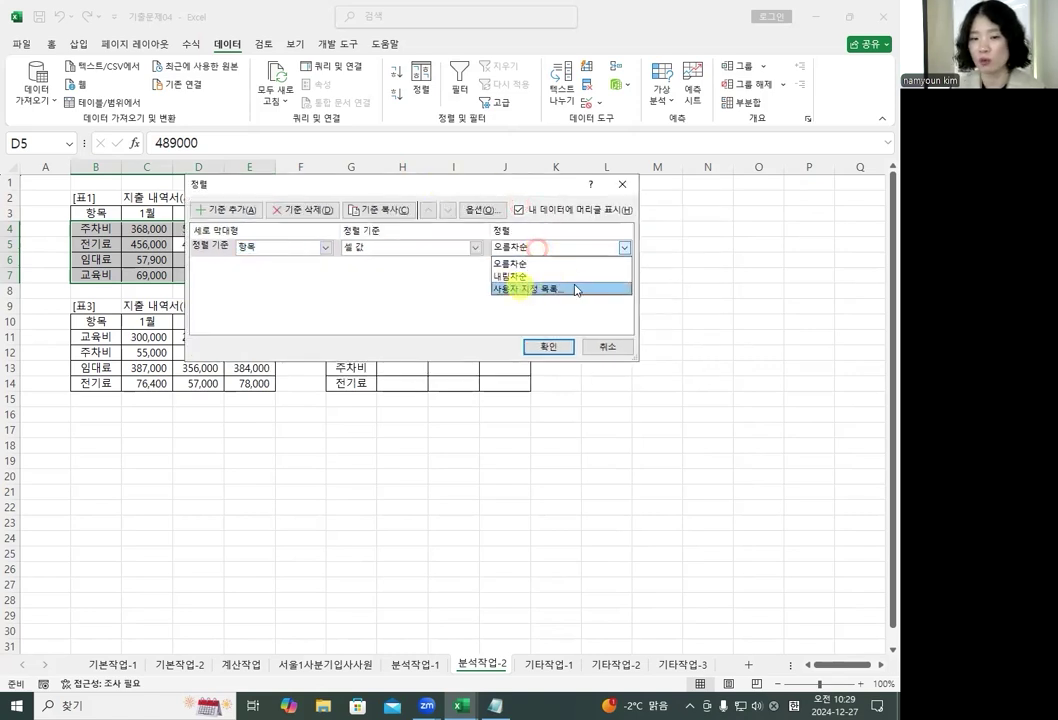
left_click(535, 290)
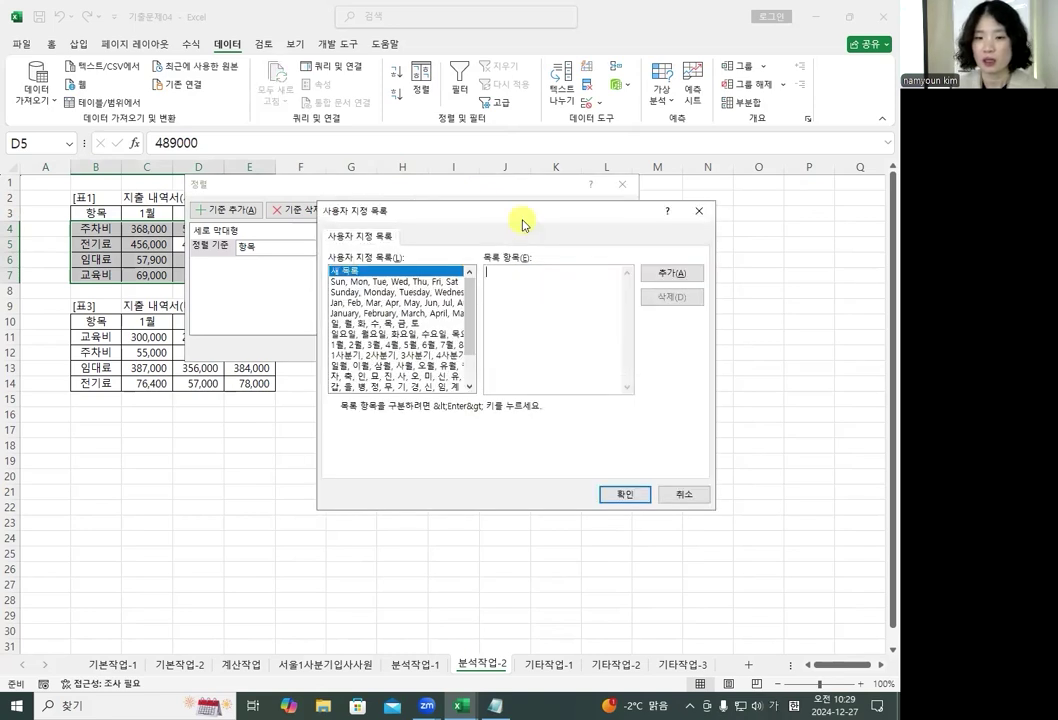
left_click_drag(503, 219, 436, 206)
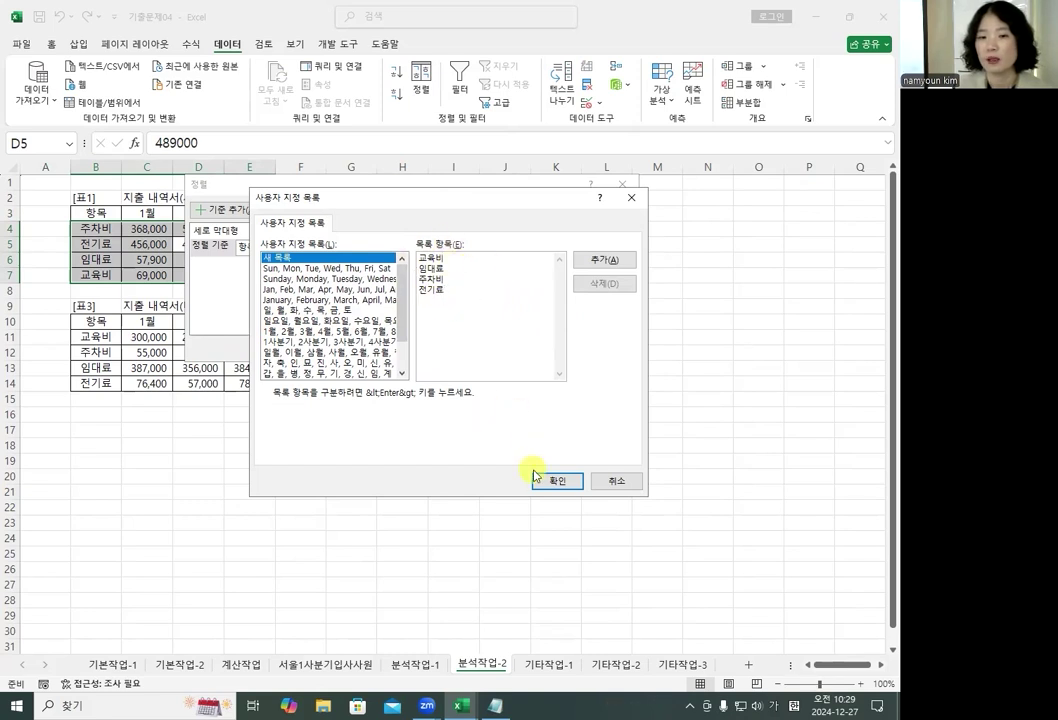
left_click(569, 478)
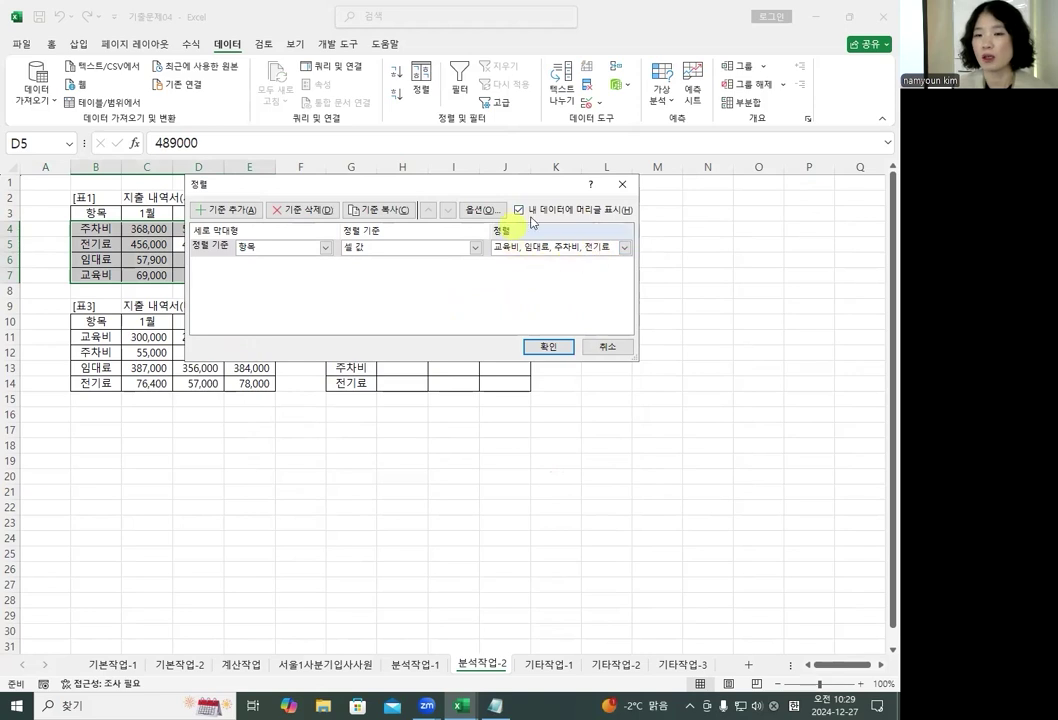
Sort [표1] in the custom 교육비, 임대료, 주차비, 전기료 order and check its 항목 column.
left_click(561, 248)
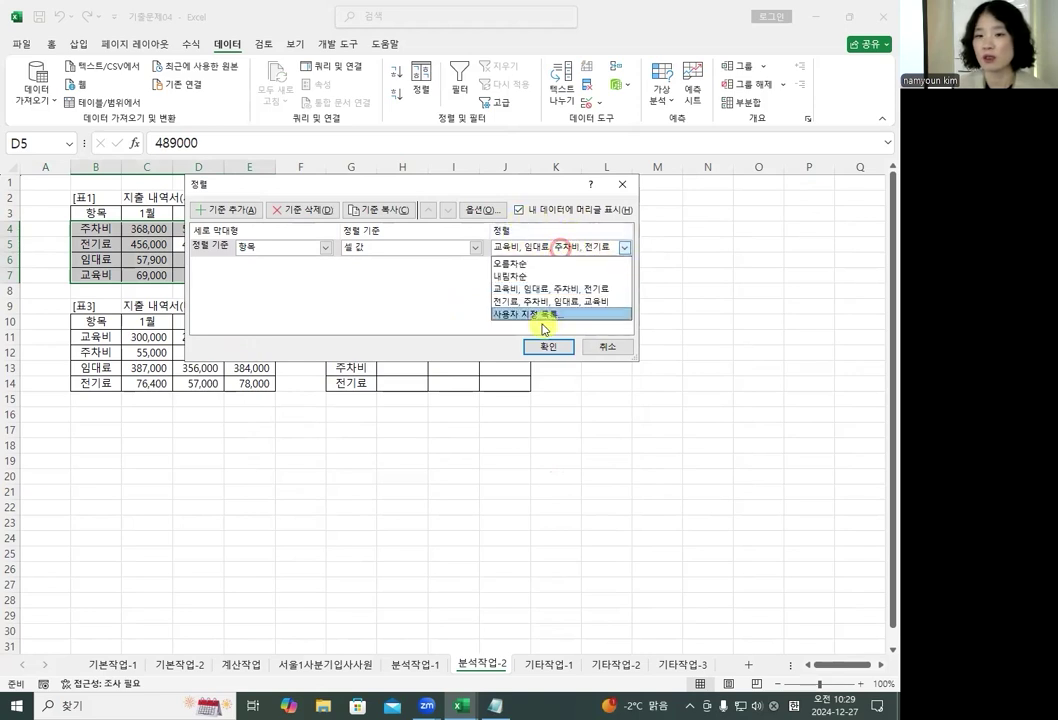
left_click(409, 316)
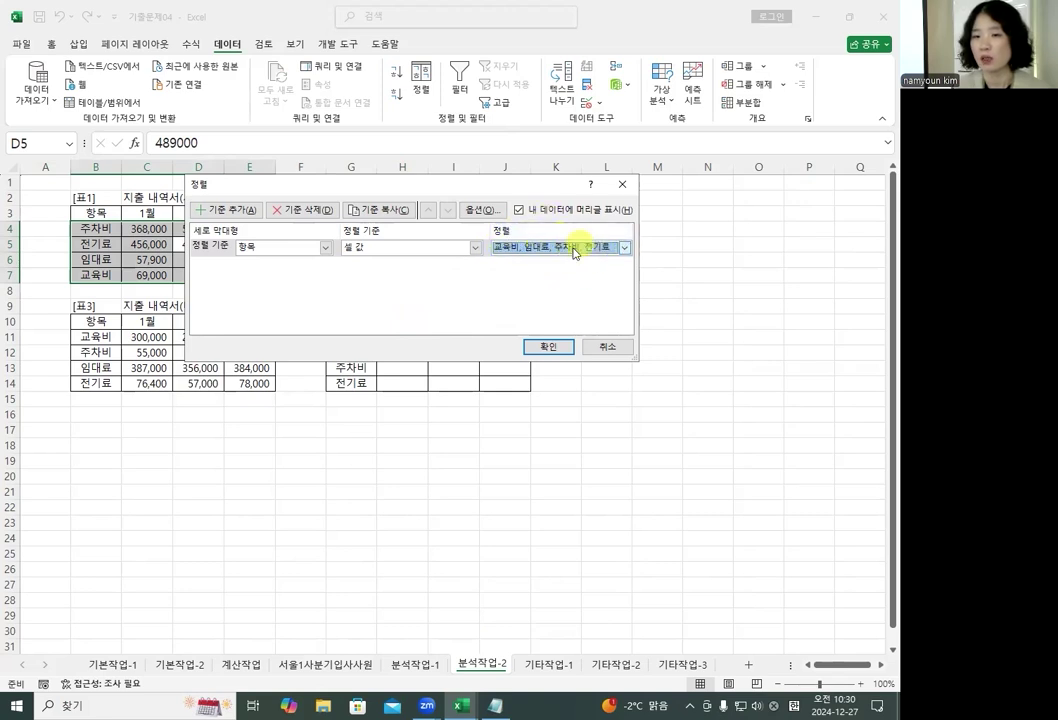
left_click(543, 347)
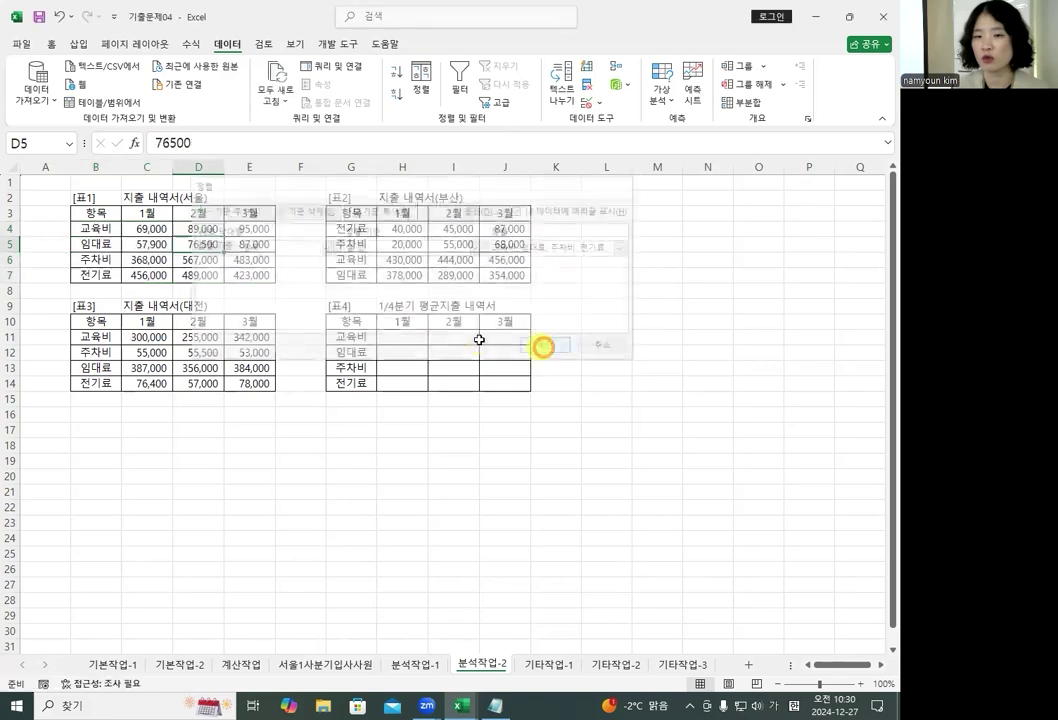
left_click(100, 229)
left_click(99, 245)
left_click(102, 274)
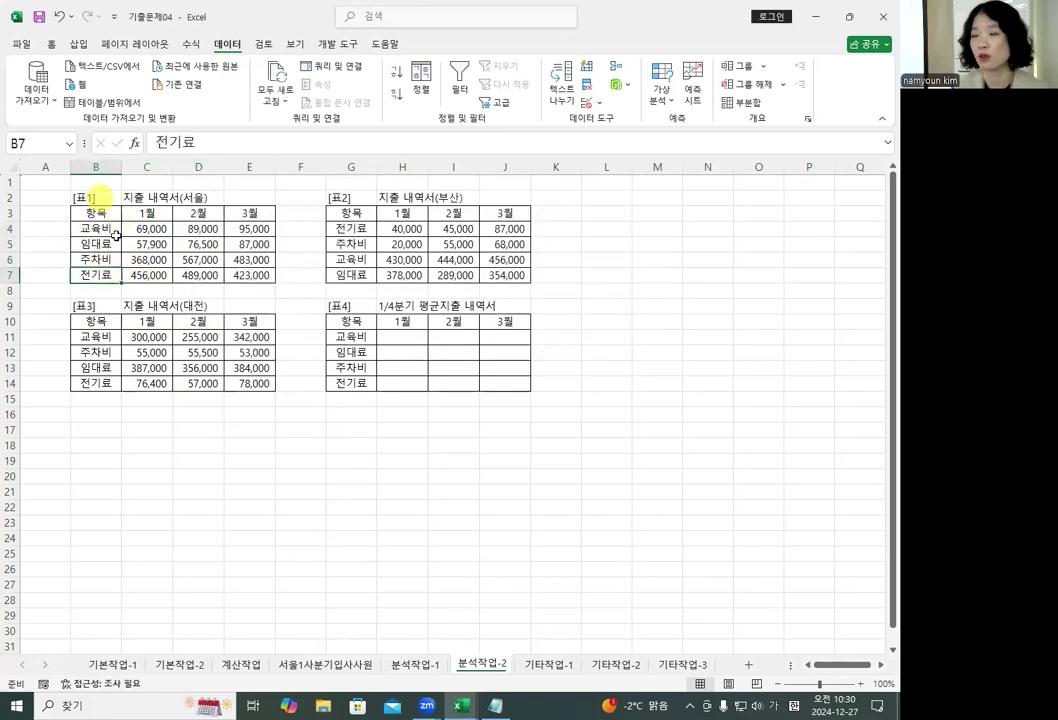
left_click(372, 232)
left_click(197, 352)
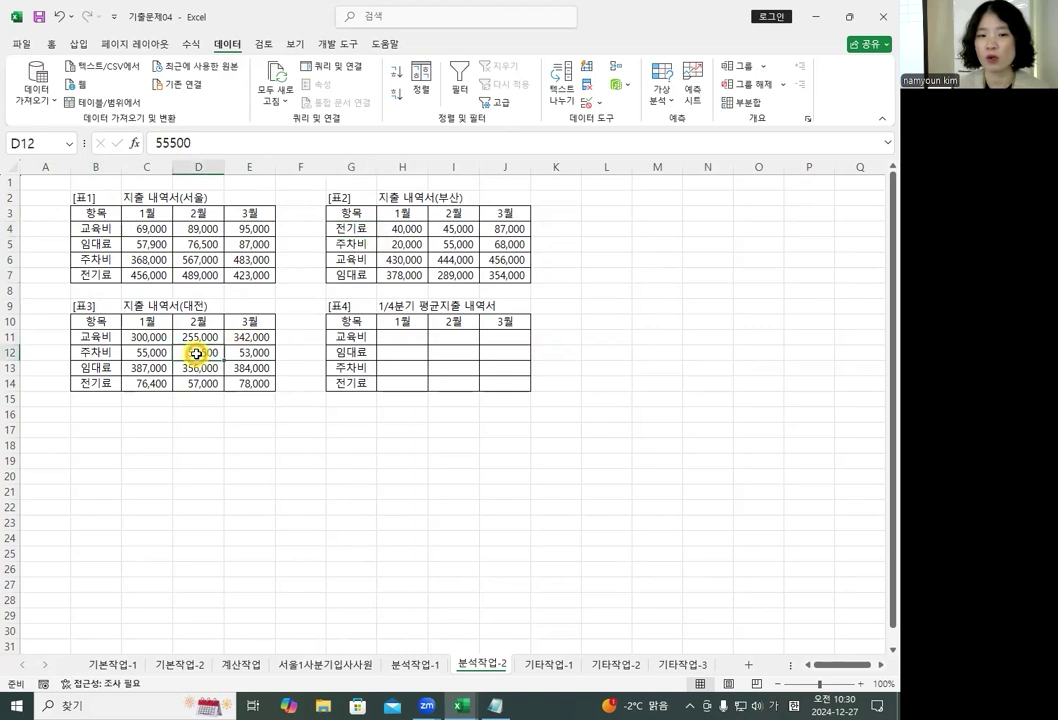
left_click(410, 244)
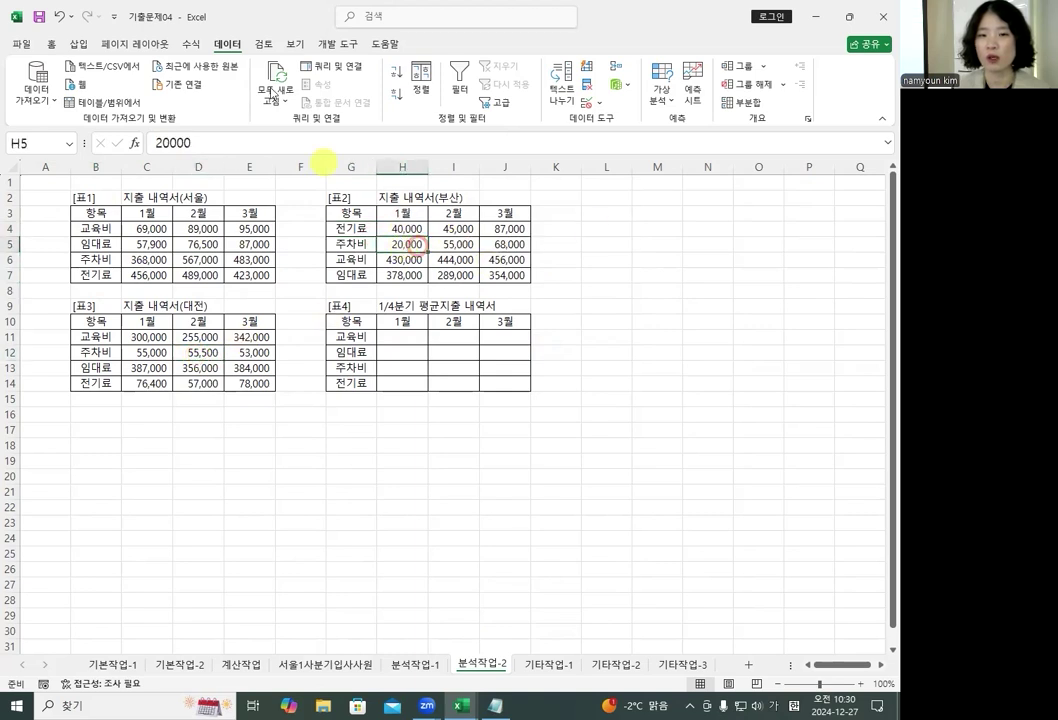
left_click(422, 84)
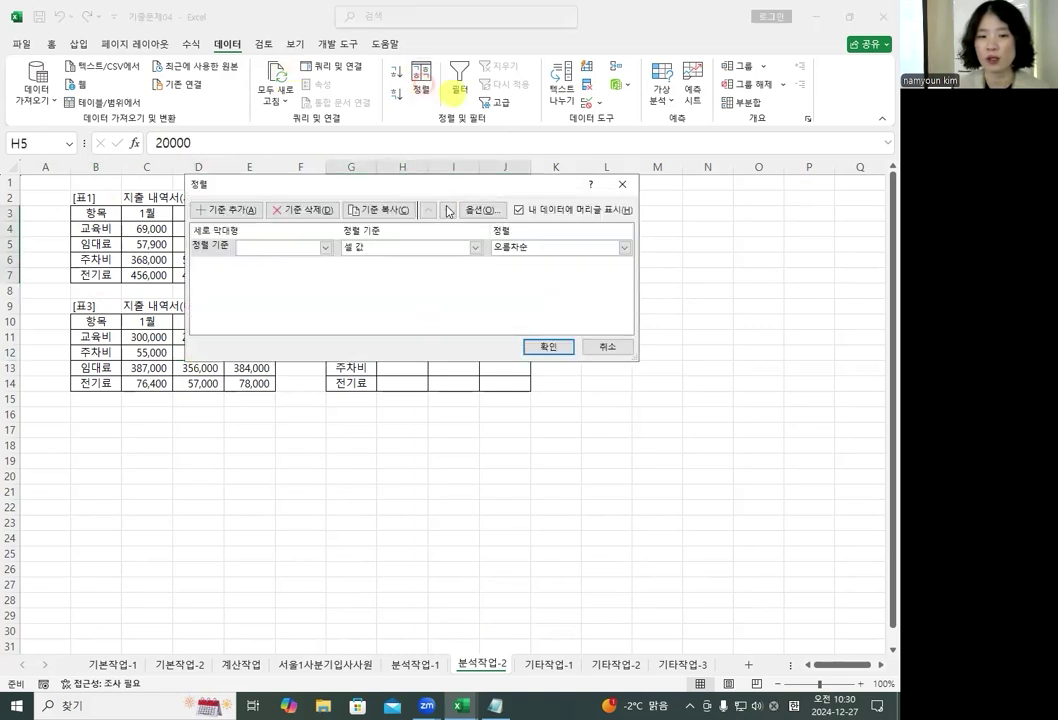
left_click_drag(425, 185, 423, 193)
left_click_drag(434, 340, 438, 343)
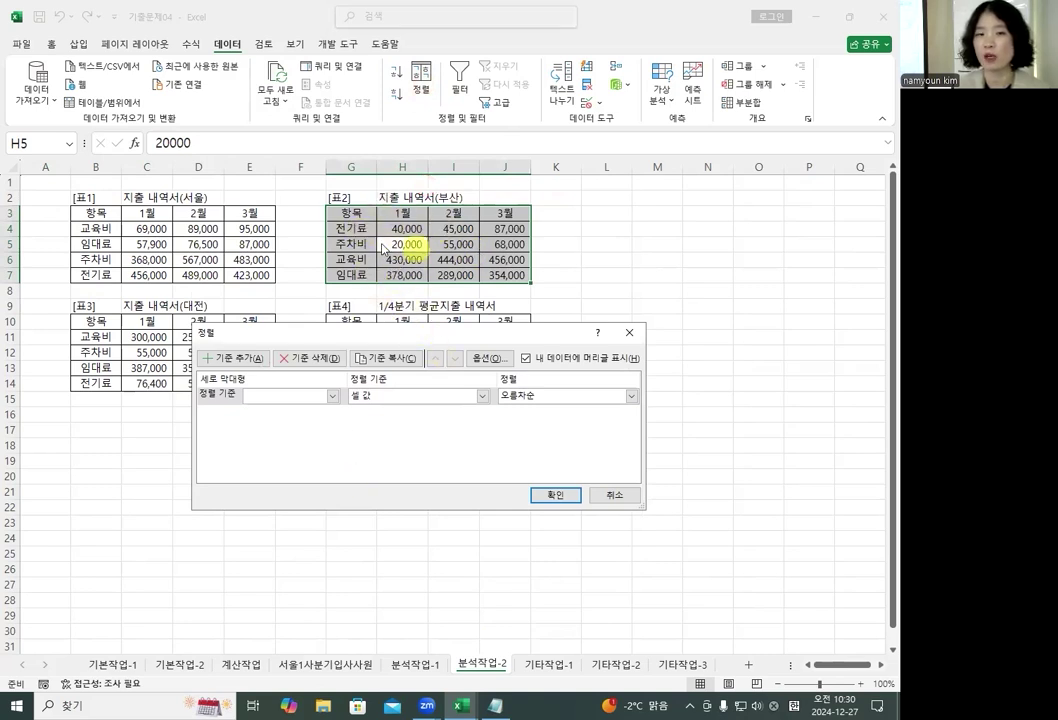
left_click(629, 332)
Set up a sort of [표2] 지출 내역서(부산), range G3:J7, with 항목 as the sort column.
left_click_drag(354, 216, 500, 272)
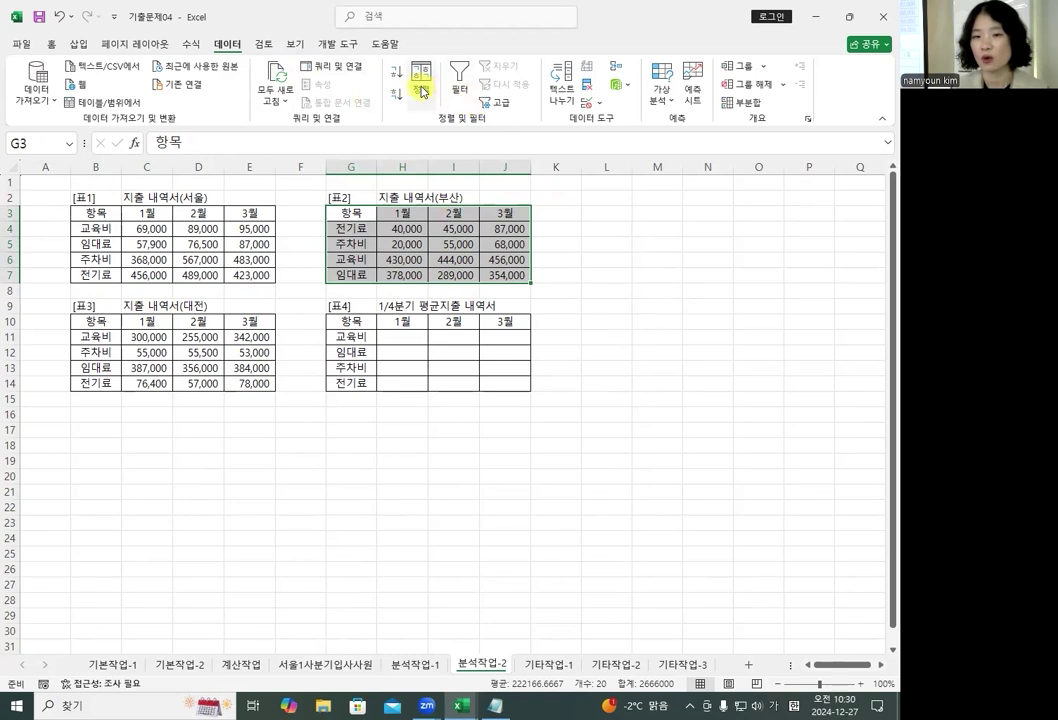
left_click(421, 85)
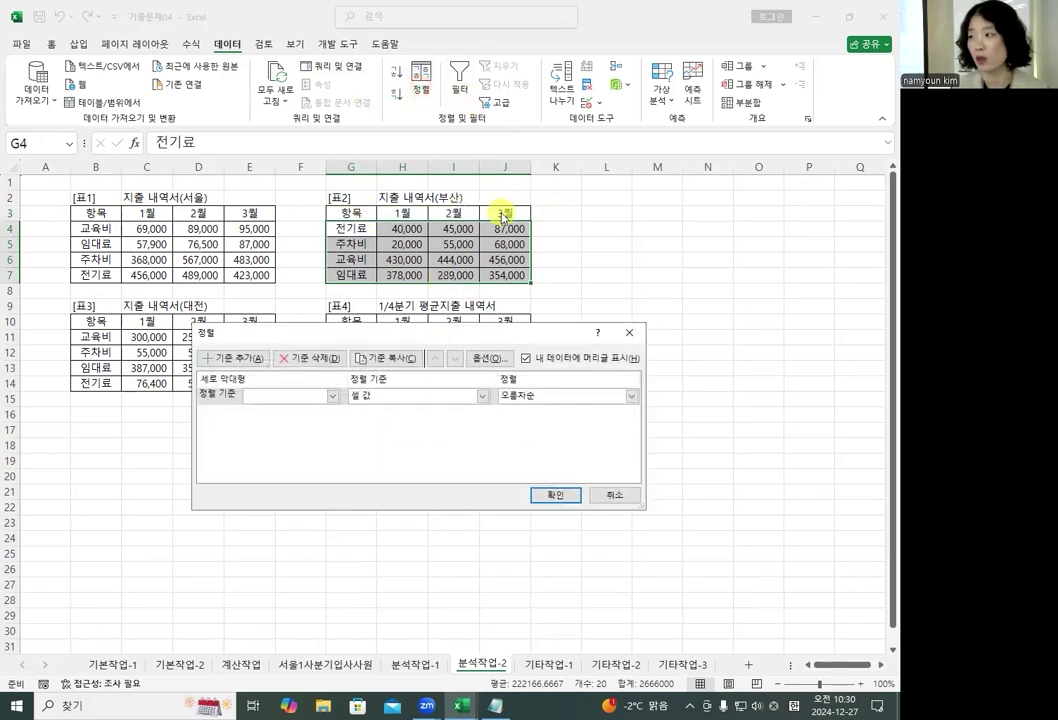
left_click_drag(425, 332, 392, 305)
left_click(262, 370)
left_click(257, 386)
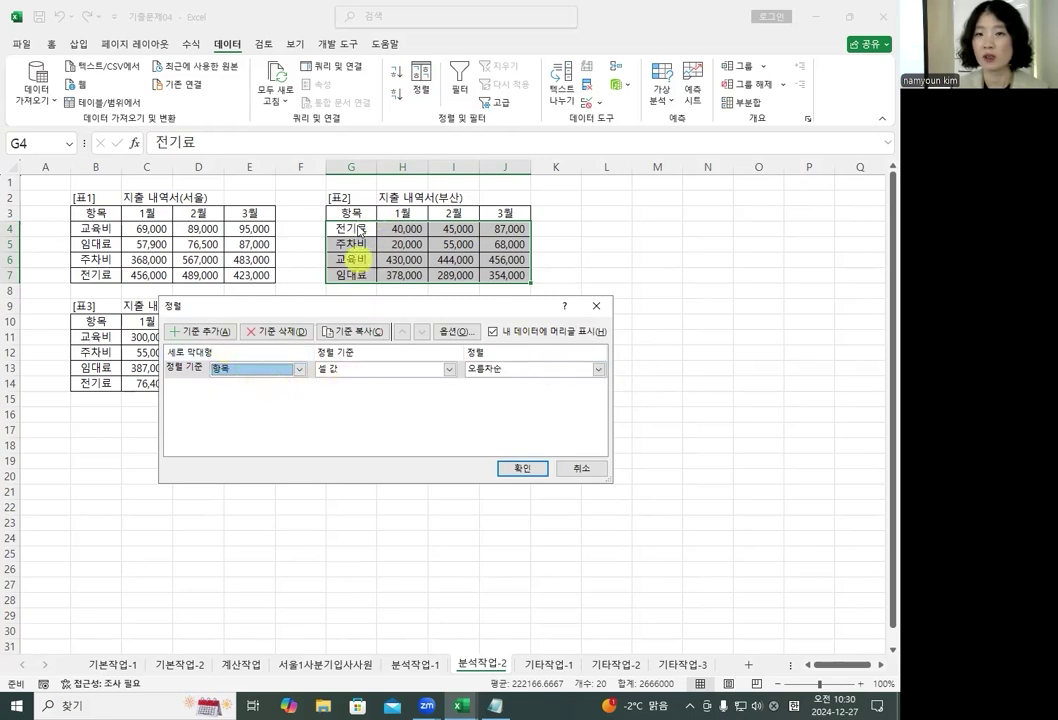
Sort [표2] by the existing custom list 교육비, 임대료, 주차비, 전기료.
left_click(527, 375)
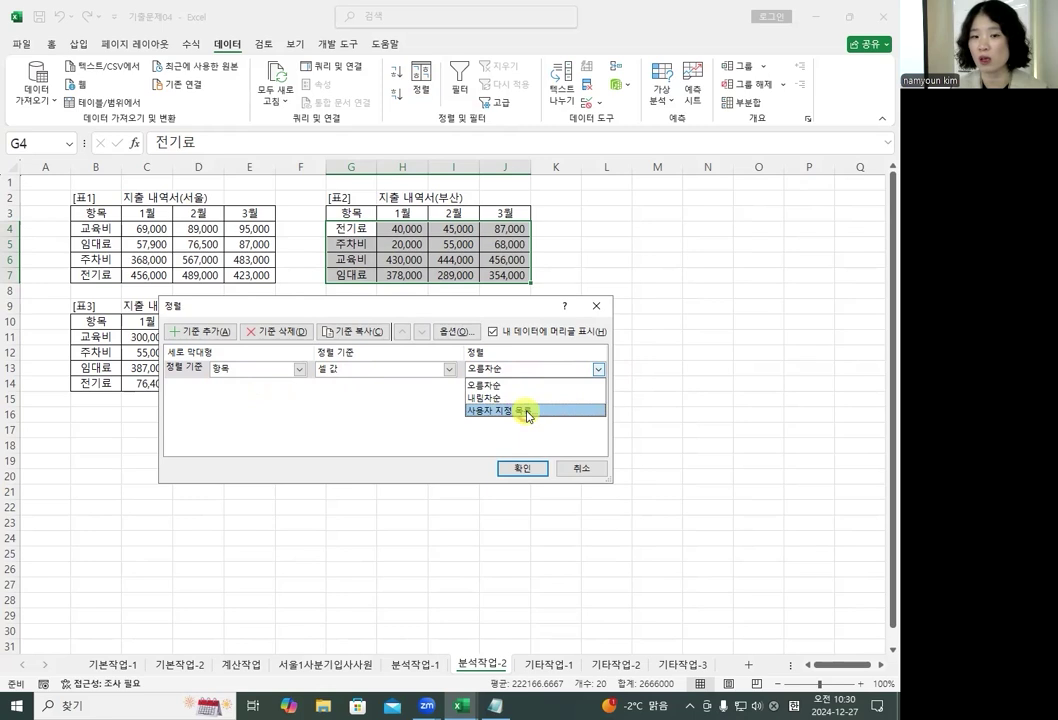
left_click(528, 410)
scroll(360, 410, "down", 5)
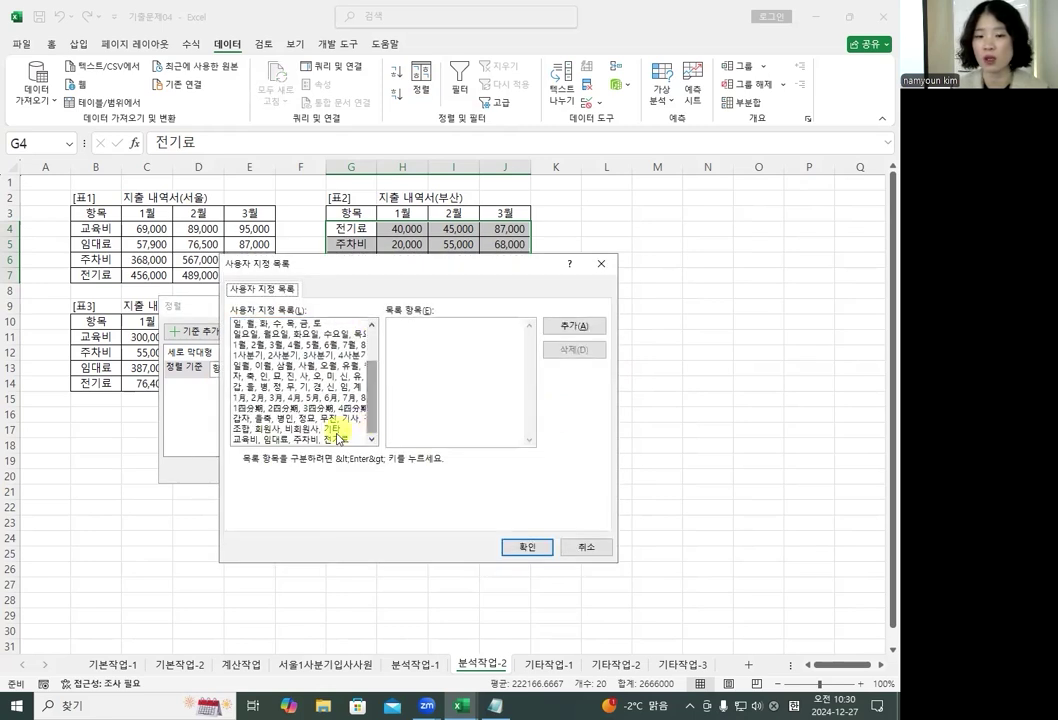
left_click(338, 438)
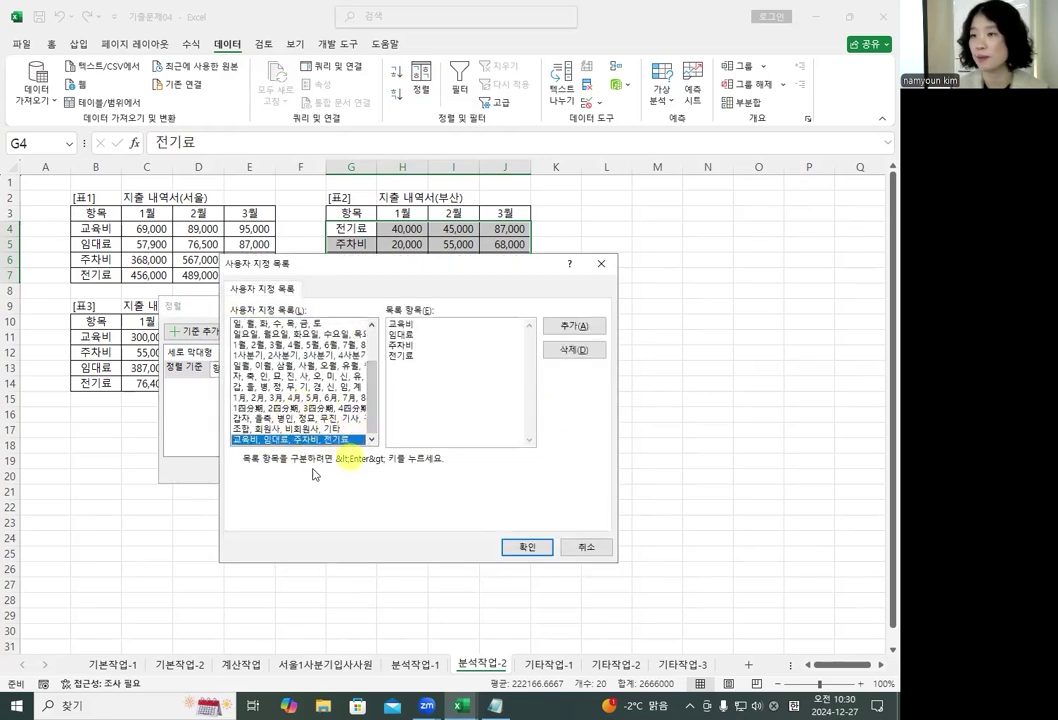
left_click(534, 551)
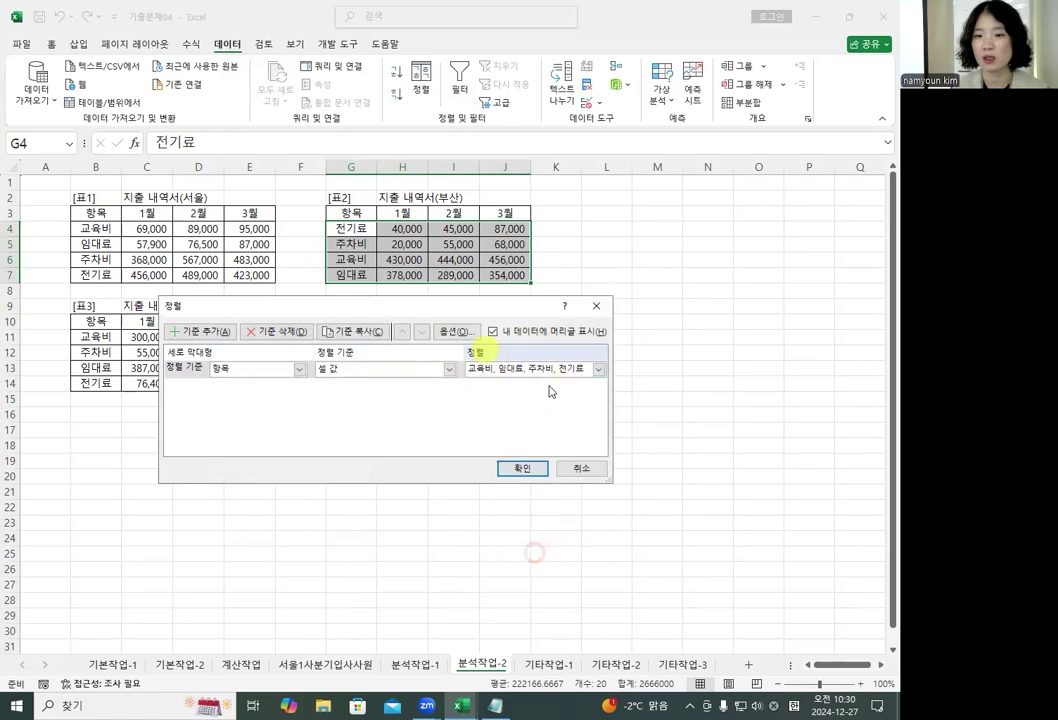
left_click(515, 467)
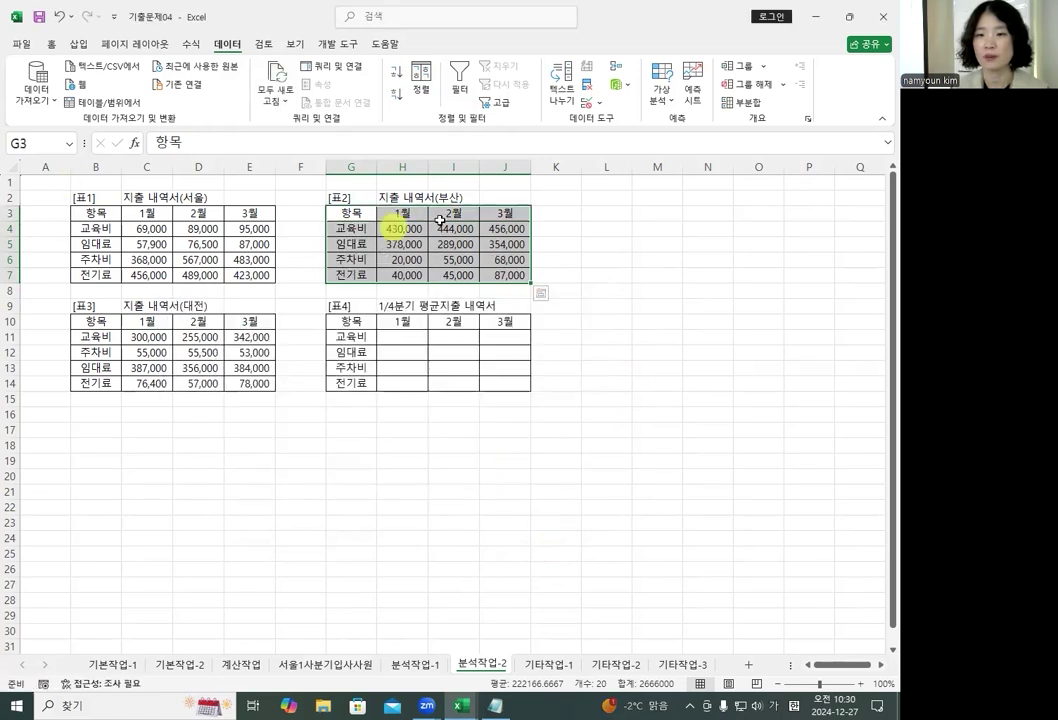
Set up a sort of [표3] 지출 내역서(대전), range B10:E14, with 항목 as the sort column.
left_click_drag(83, 322, 250, 384)
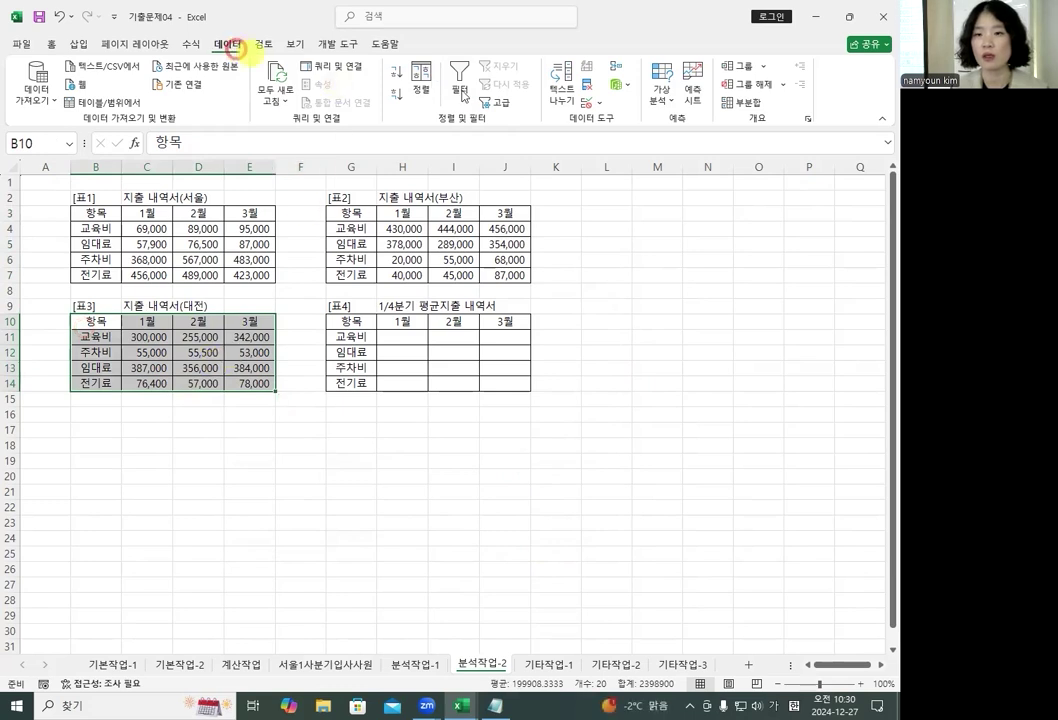
left_click(422, 89)
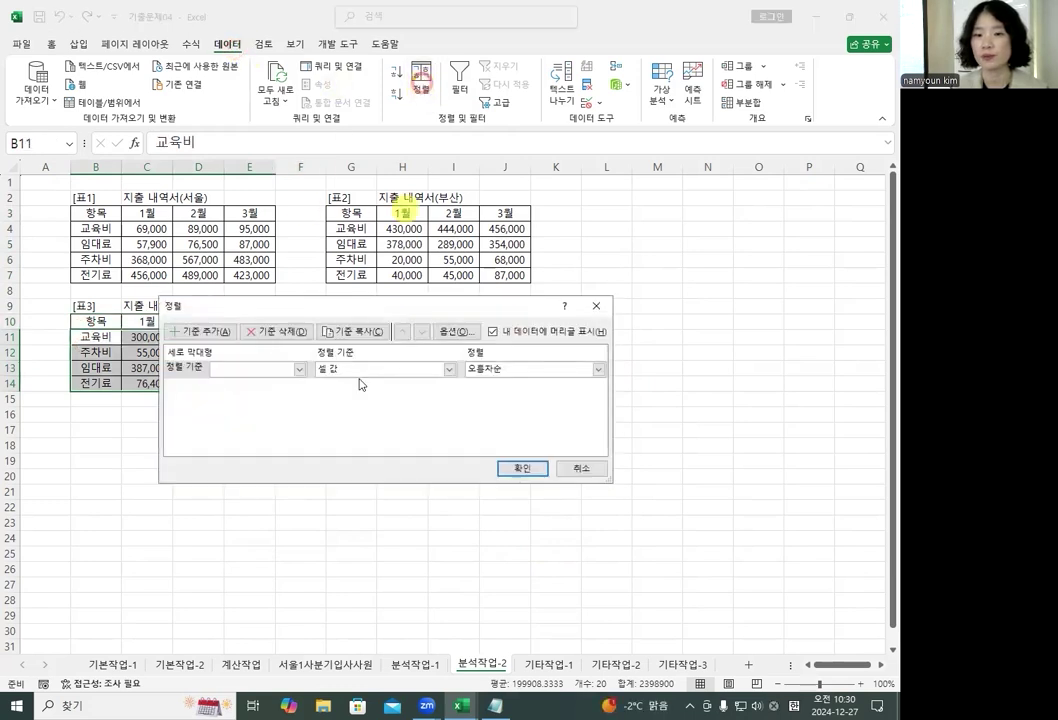
left_click(282, 370)
left_click(262, 388)
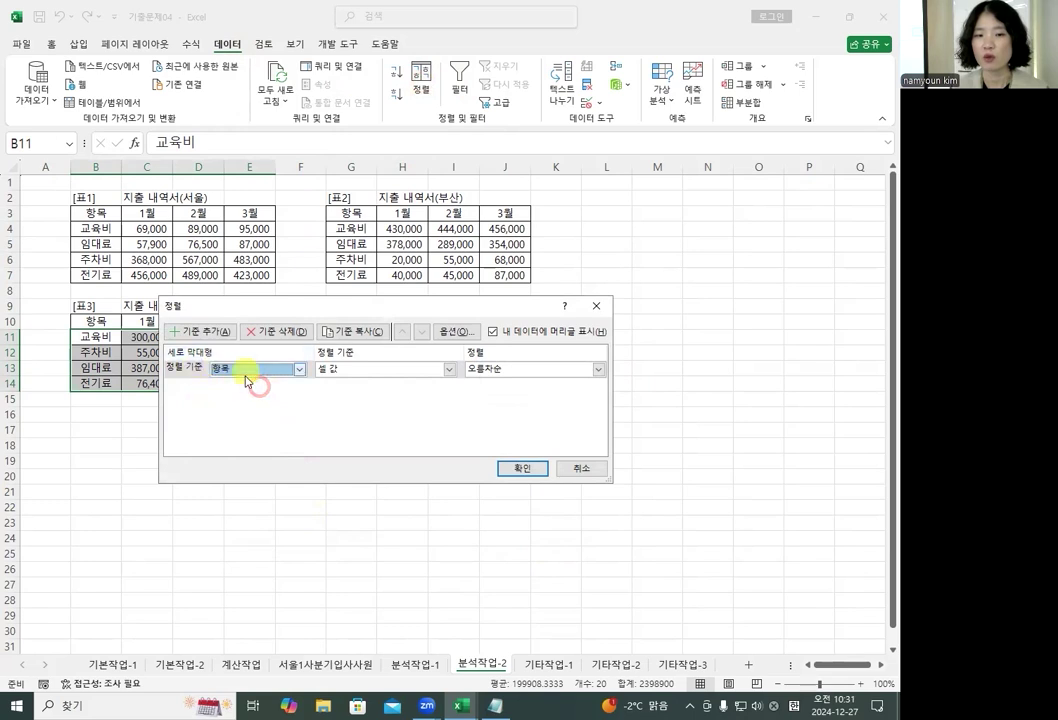
Sort [표3] by the existing custom list 교육비, 임대료, 주차비, 전기료.
left_click(528, 370)
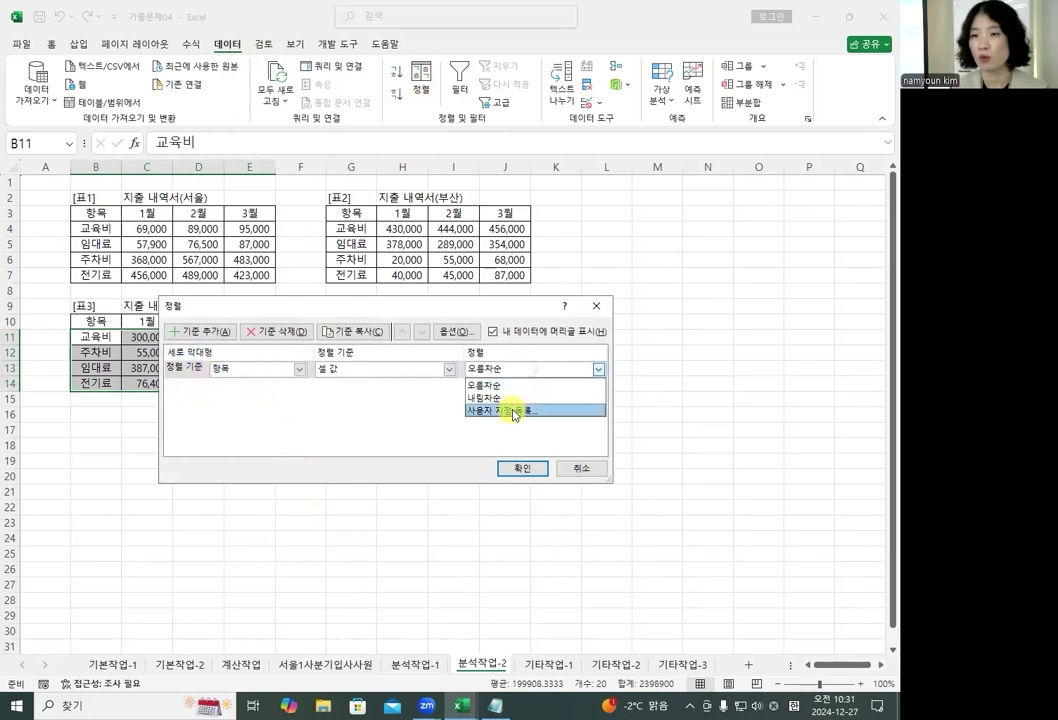
left_click(512, 409)
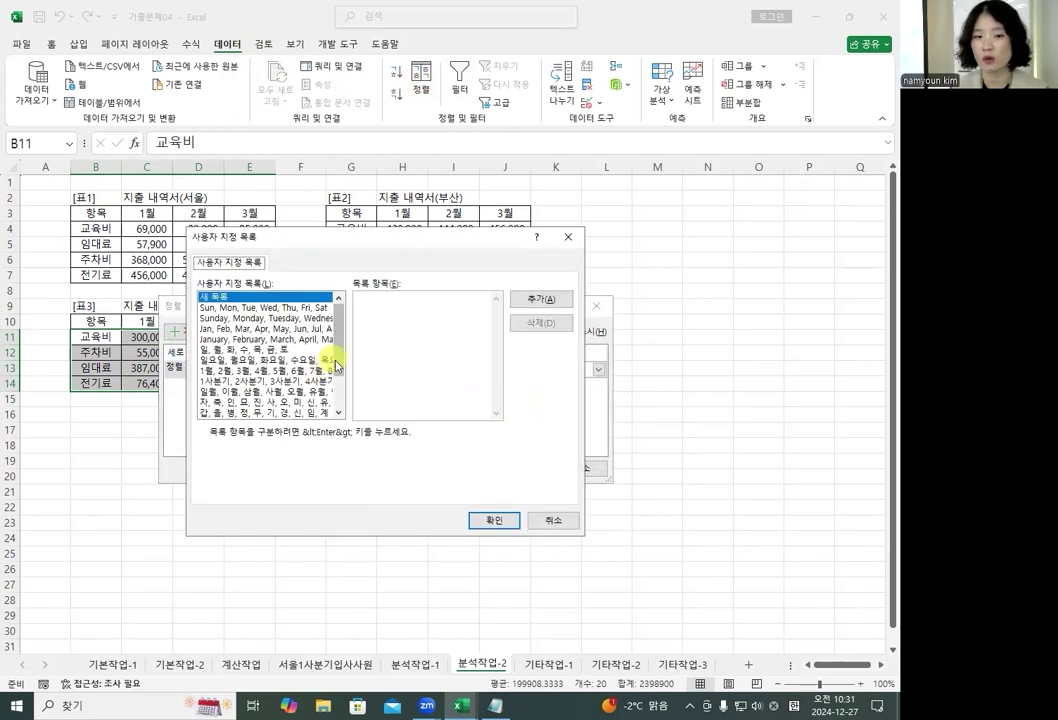
left_click_drag(336, 366, 338, 401)
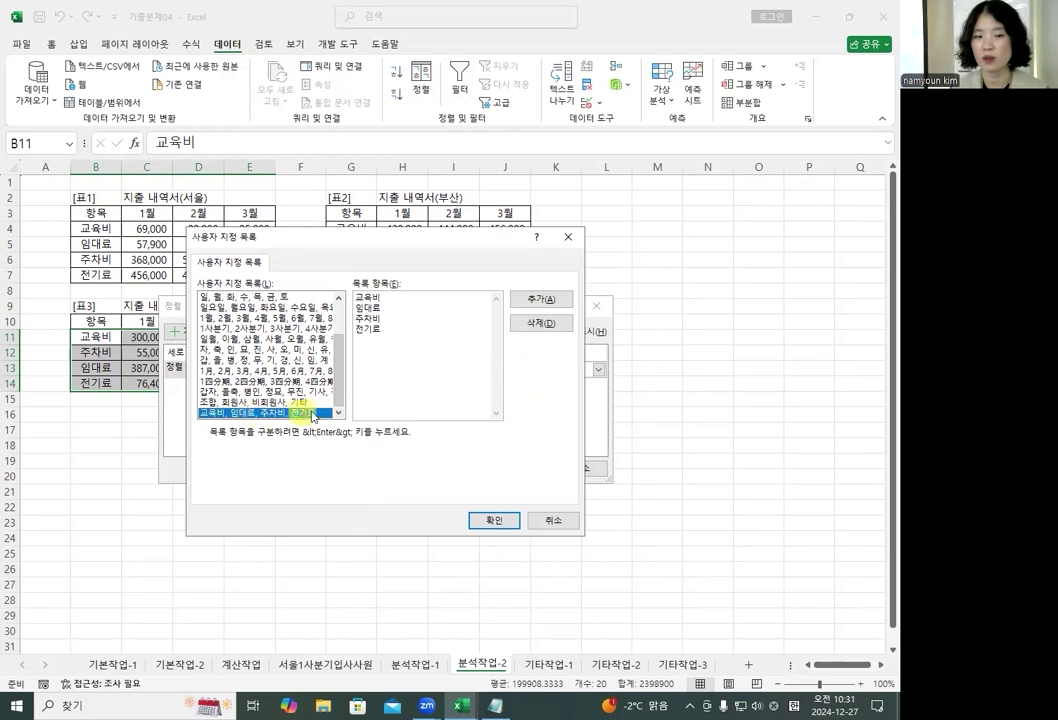
left_click(514, 521)
left_click(538, 469)
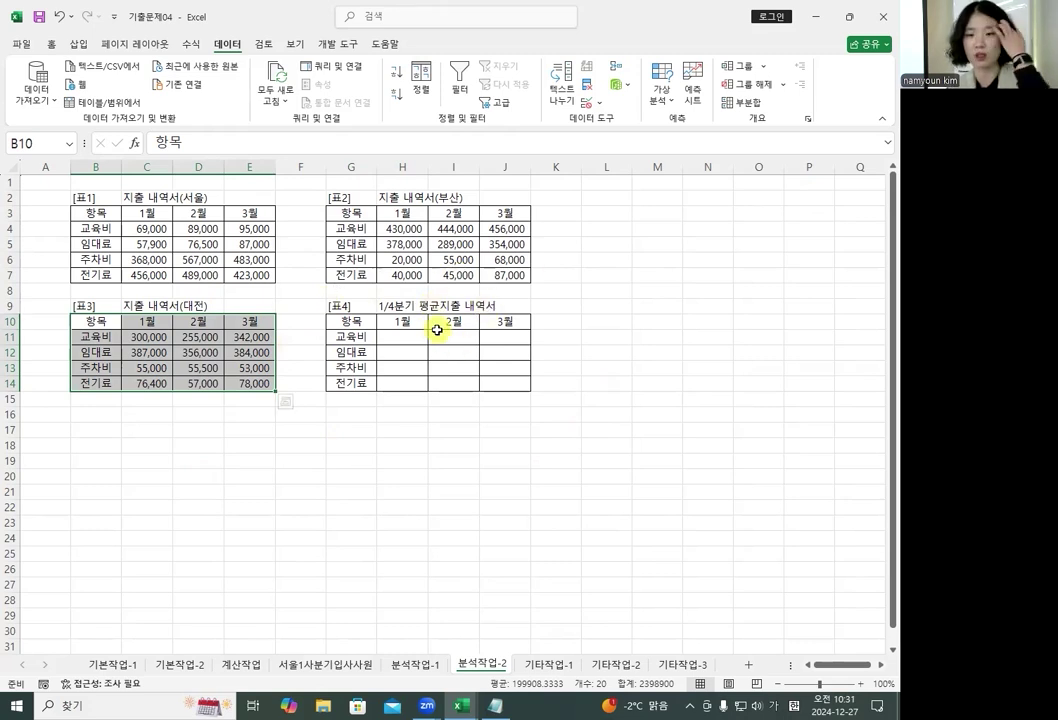
left_click_drag(406, 336, 496, 383)
left_click_drag(345, 320, 502, 385)
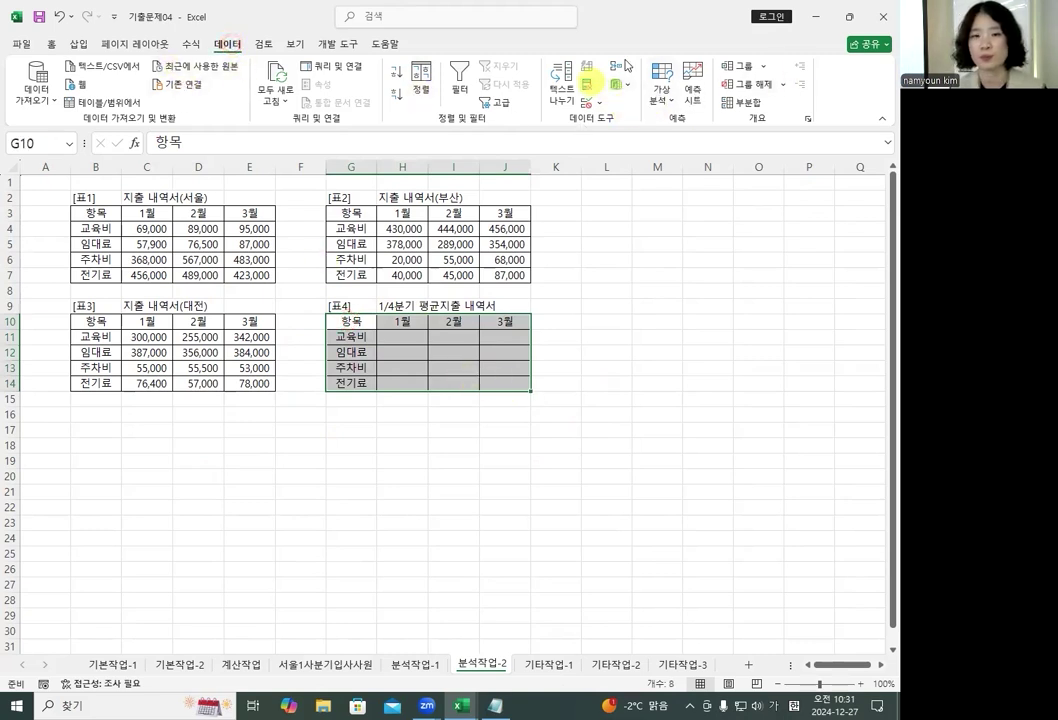
left_click(615, 66)
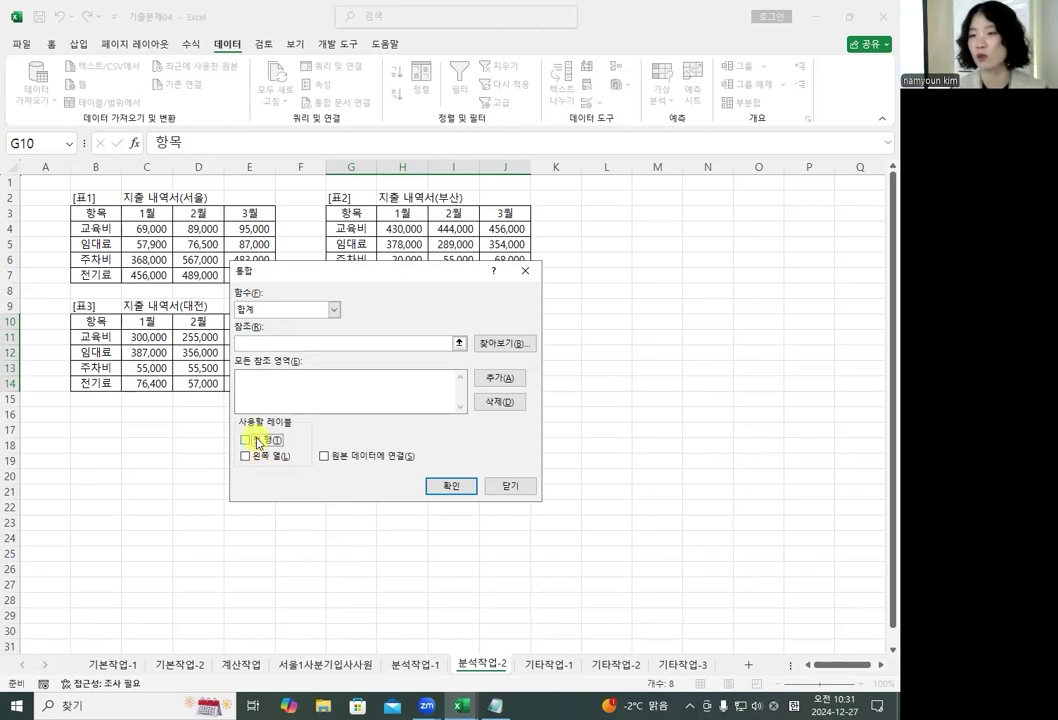
left_click(245, 440)
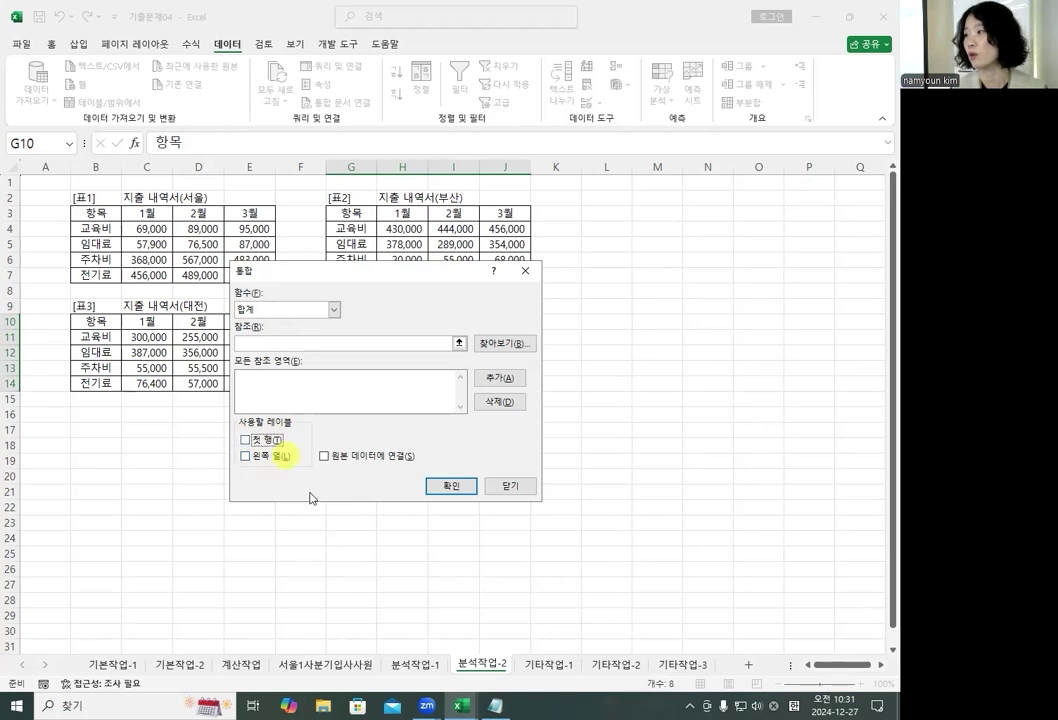
left_click(507, 486)
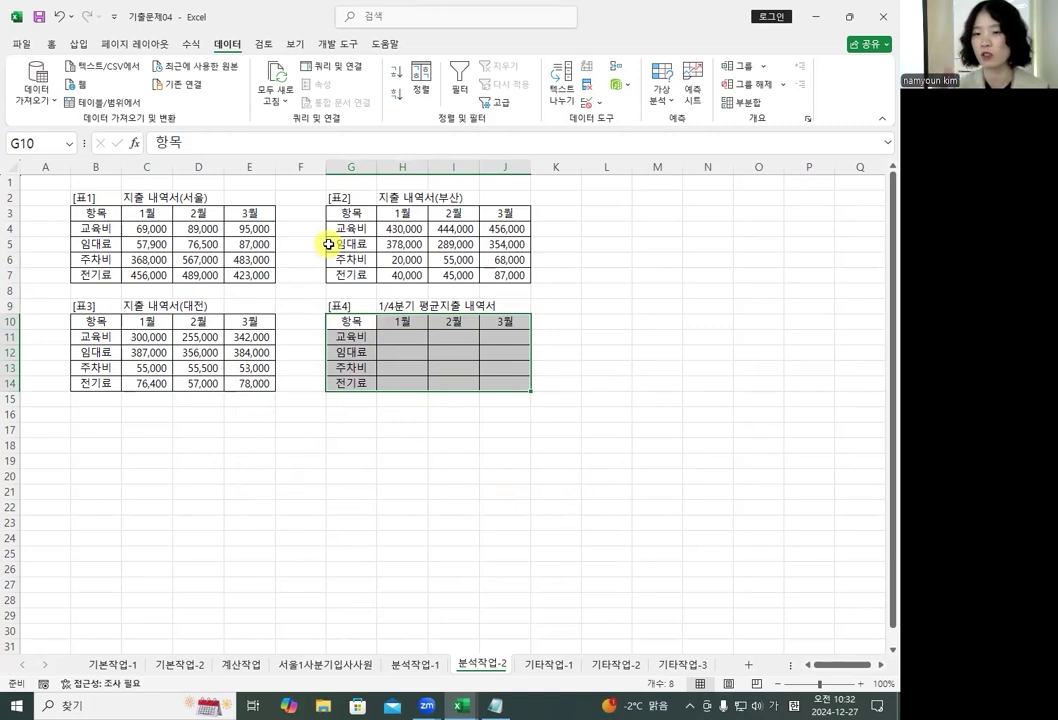
Examine the 항목 labels and month headers of [표4] against the other tables to decide the consolidation range.
left_click_drag(408, 320, 502, 388)
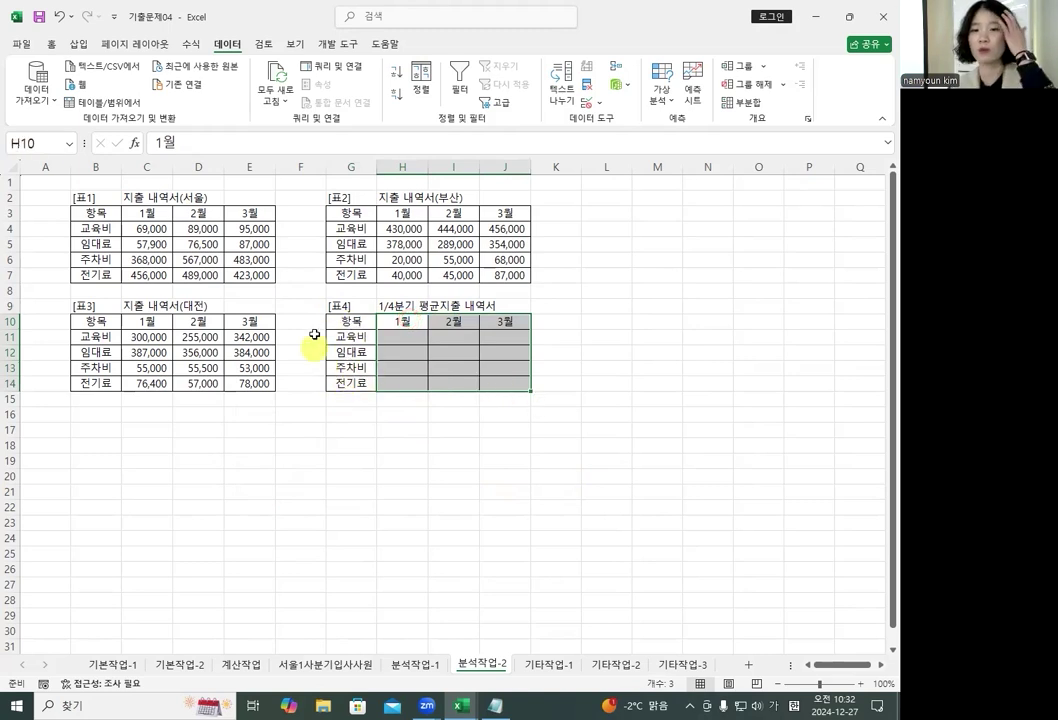
left_click_drag(340, 318, 503, 394)
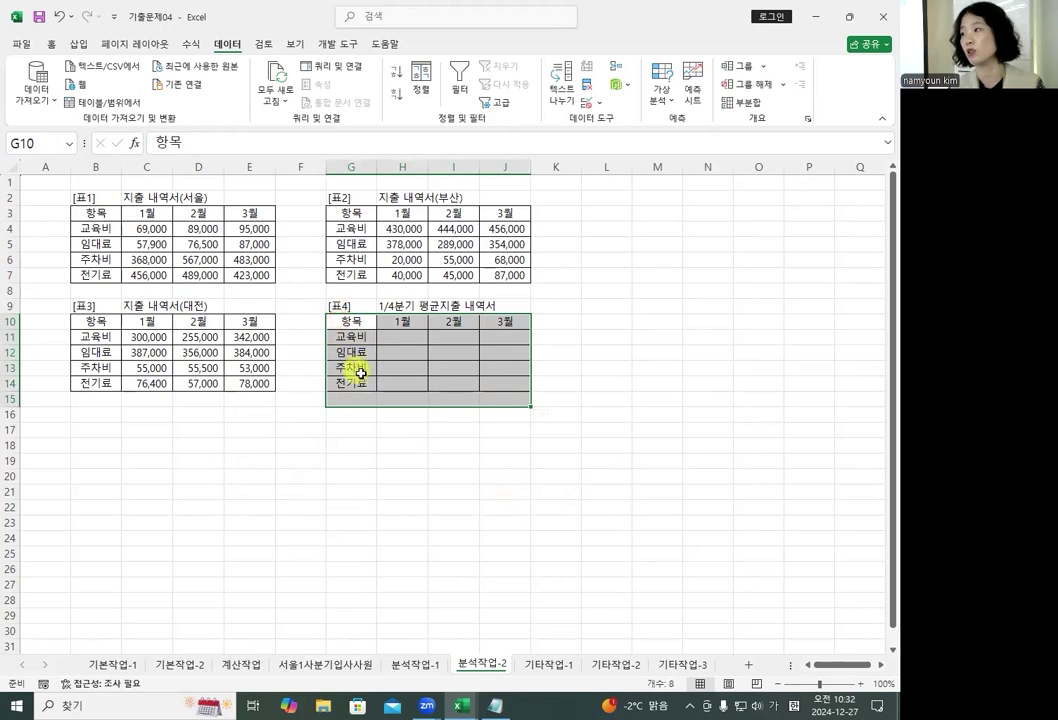
left_click(378, 366)
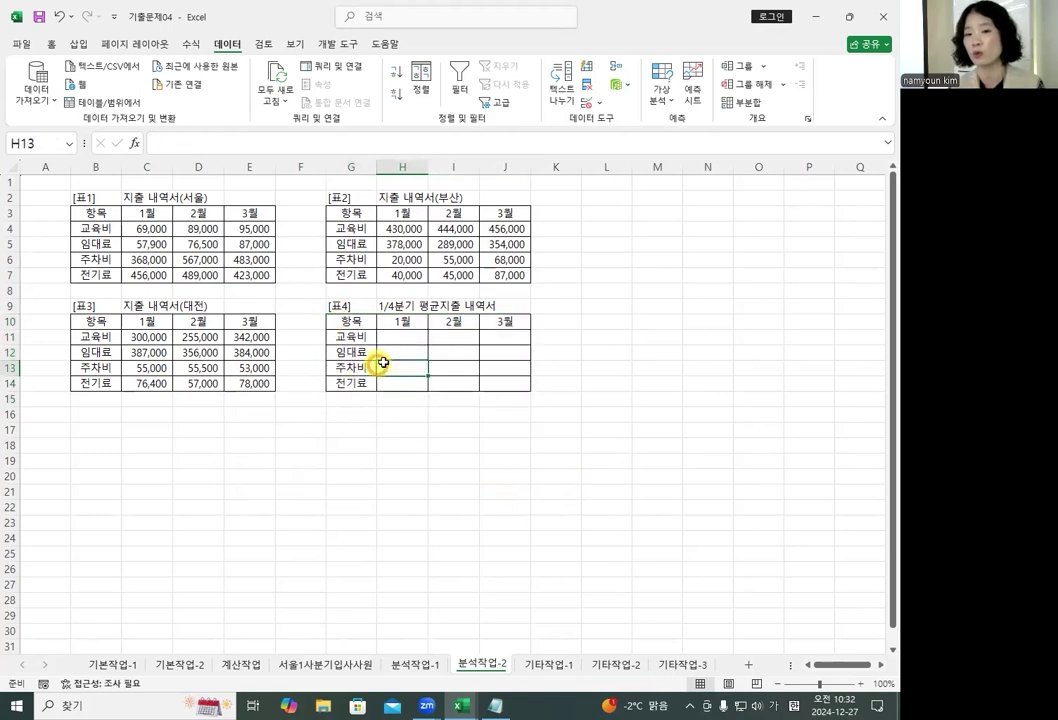
left_click_drag(350, 323, 352, 384)
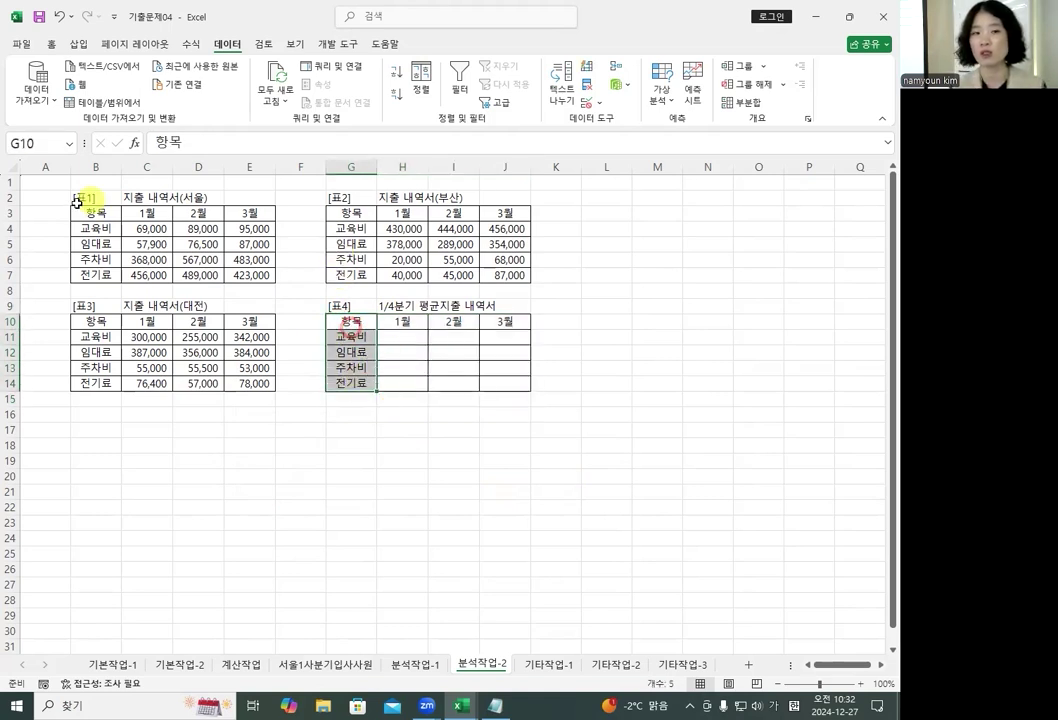
left_click_drag(352, 337, 360, 384)
left_click(95, 252)
left_click(352, 244)
left_click(95, 347)
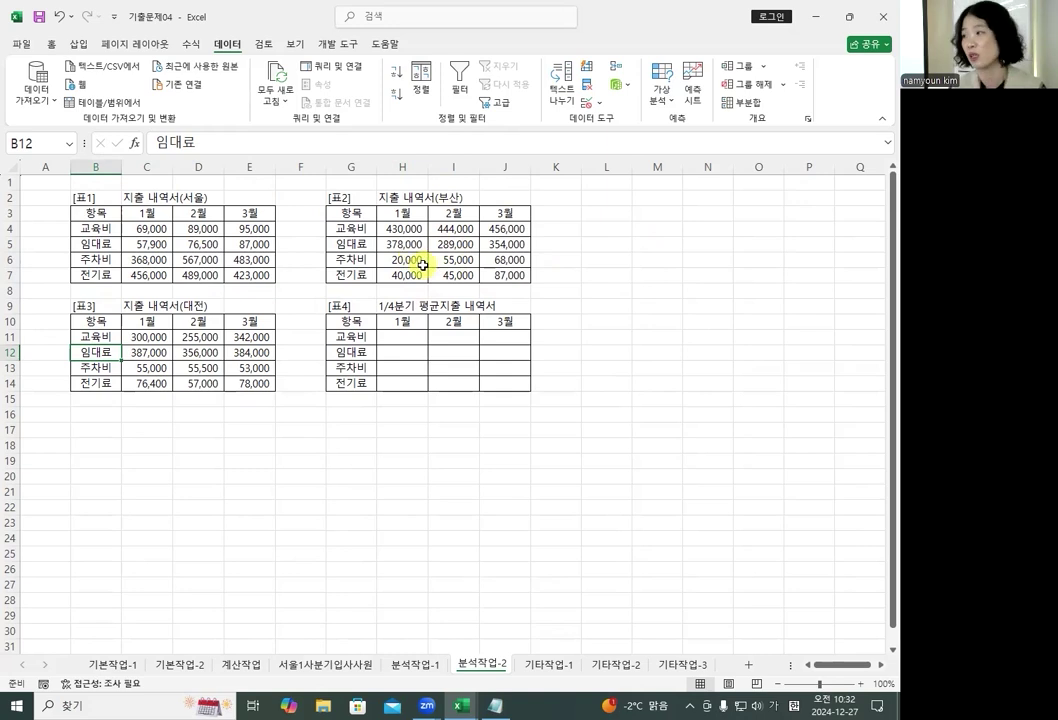
left_click_drag(404, 320, 502, 385)
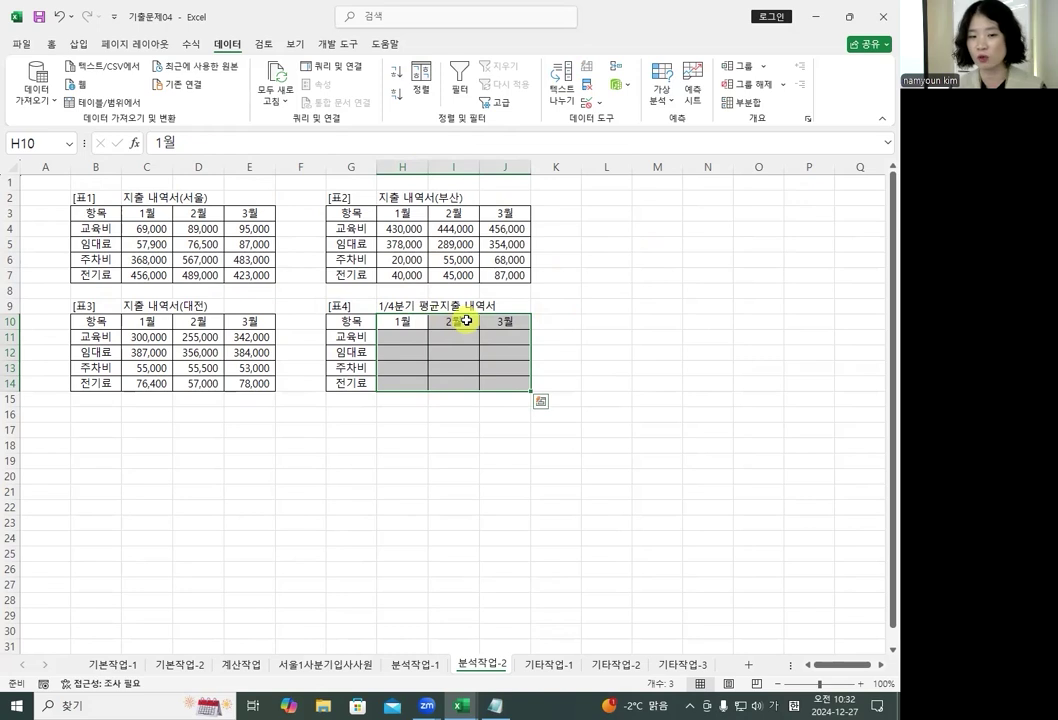
left_click_drag(404, 321, 508, 355)
left_click(478, 368)
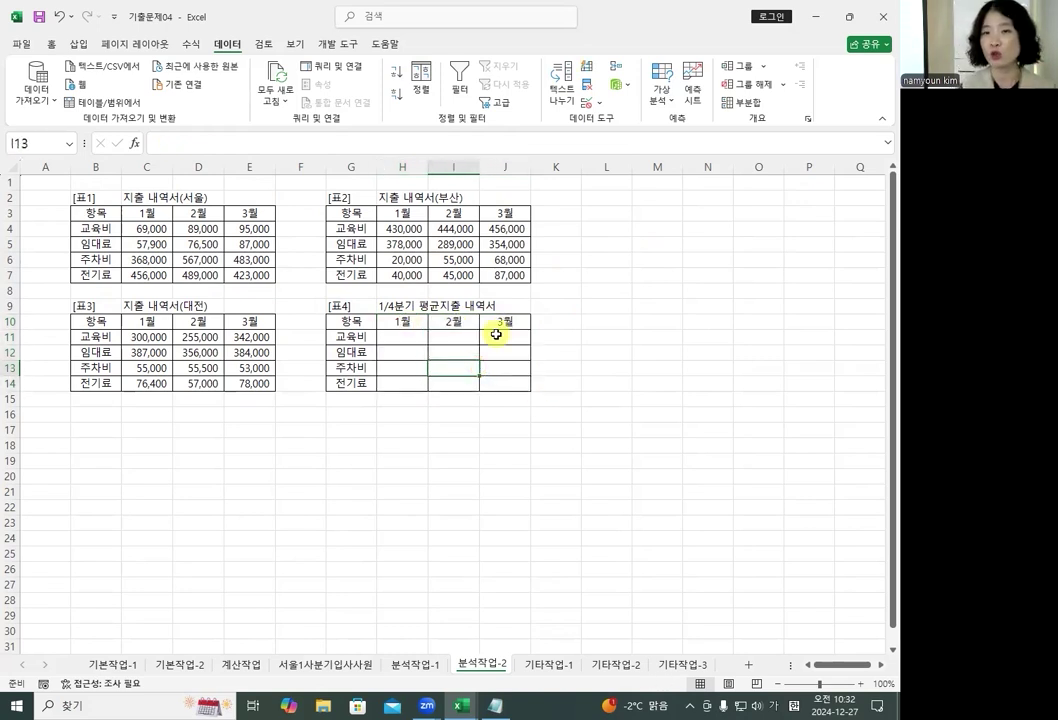
left_click_drag(361, 339, 501, 383)
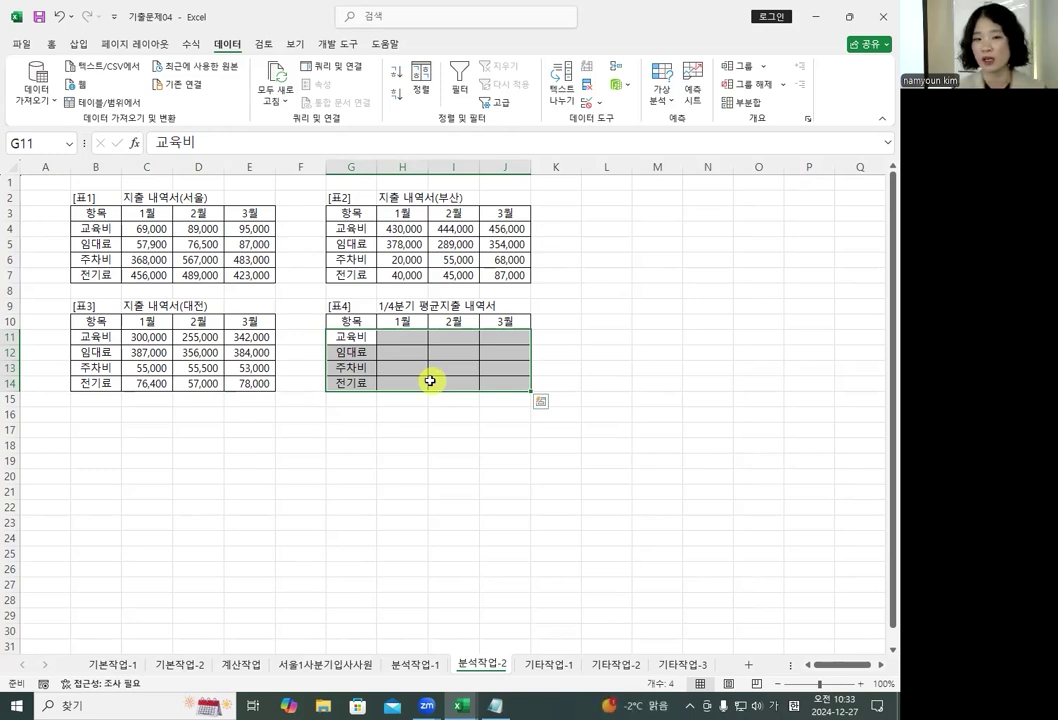
Start a consolidation (통합) into H10:J14 of [표4] with 평균 as the function.
left_click_drag(405, 320, 518, 382)
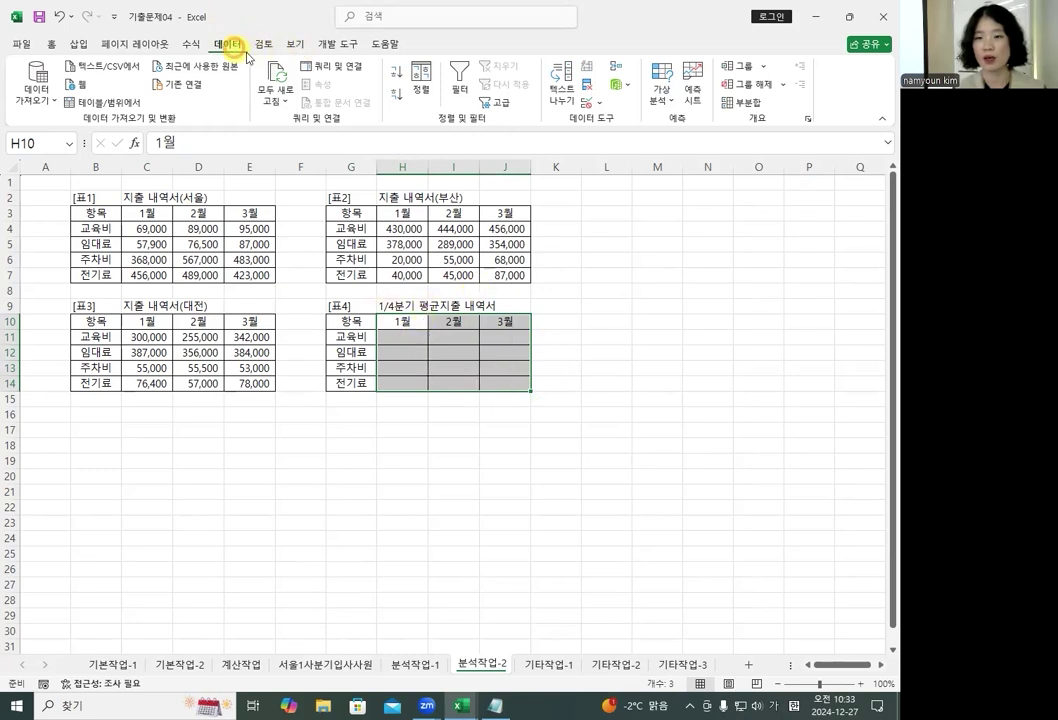
left_click(614, 69)
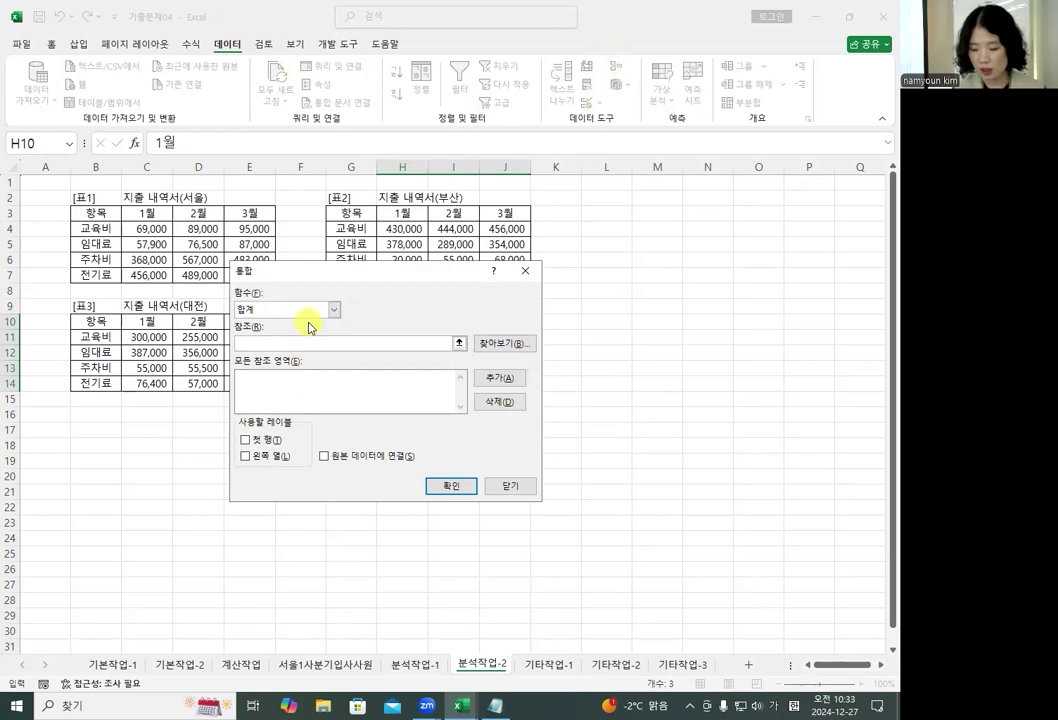
left_click(297, 310)
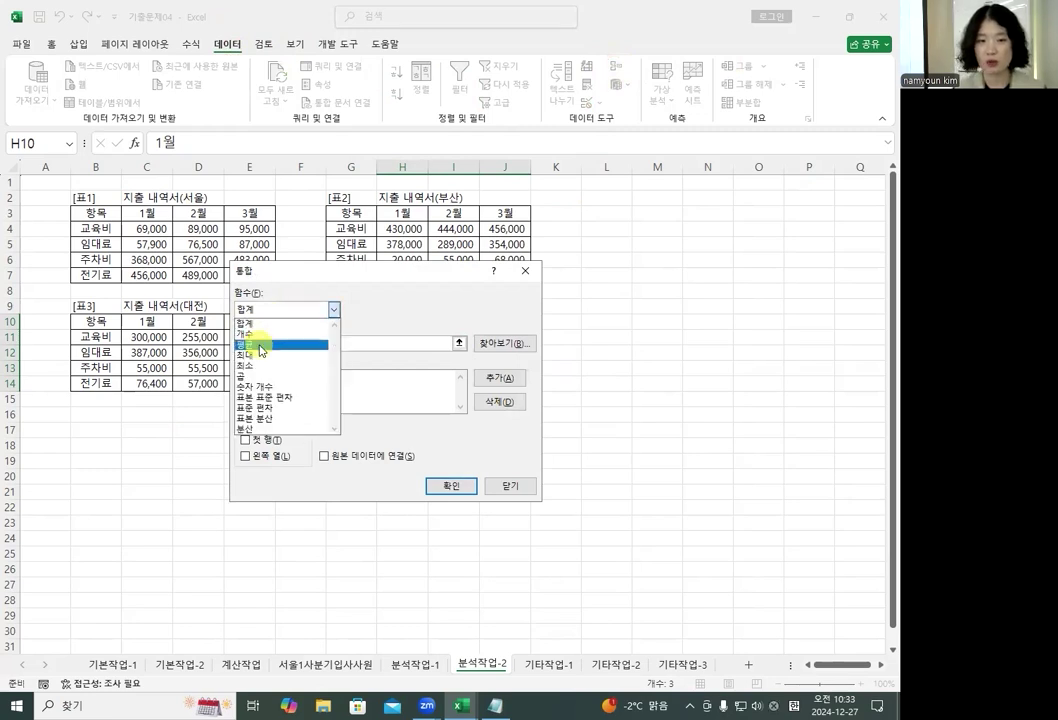
left_click(260, 345)
left_click(268, 342)
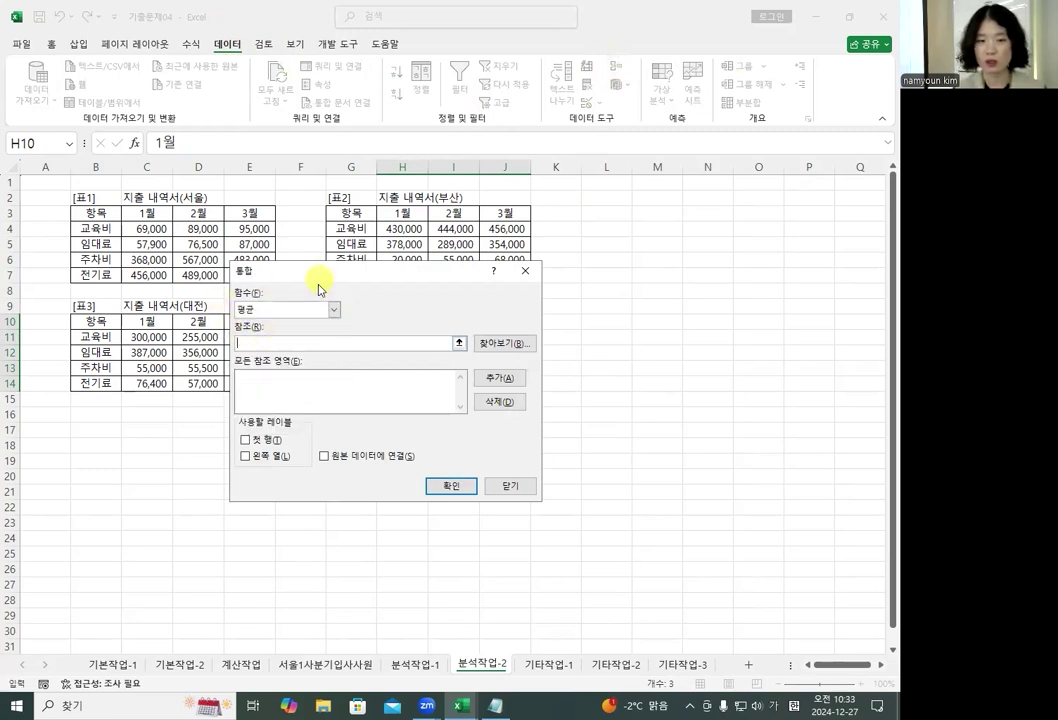
Add C3:E7 of [표1], H3:J7 of [표2] and C10:E14 of [표3] as the consolidation's reference ranges.
left_click_drag(318, 289, 341, 427)
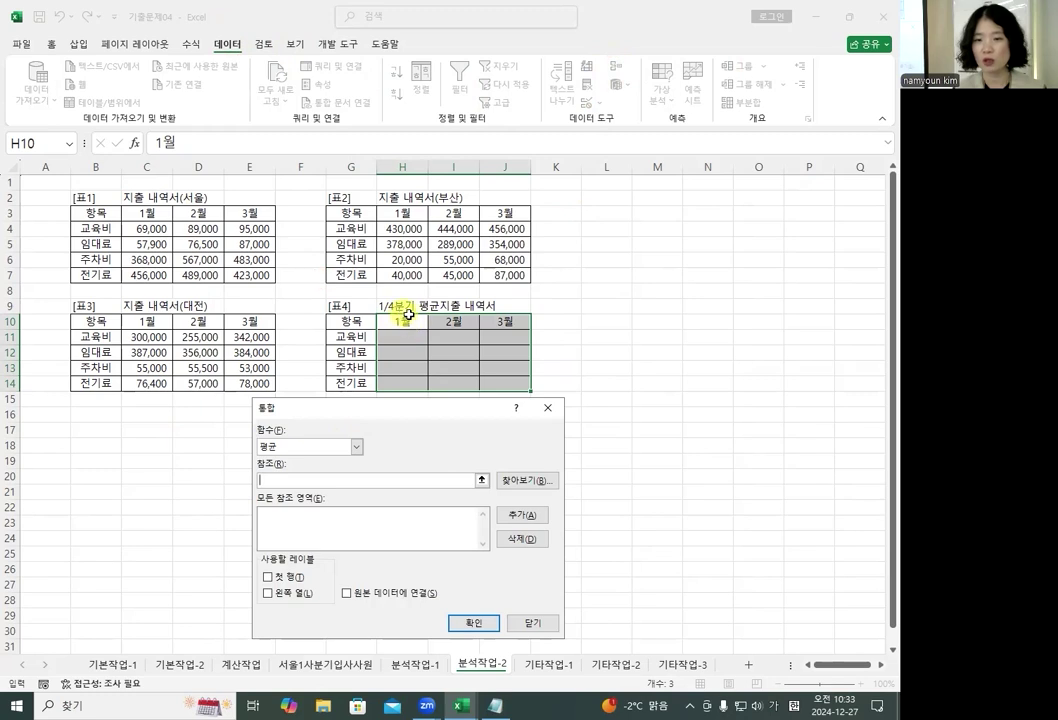
left_click_drag(147, 213, 265, 273)
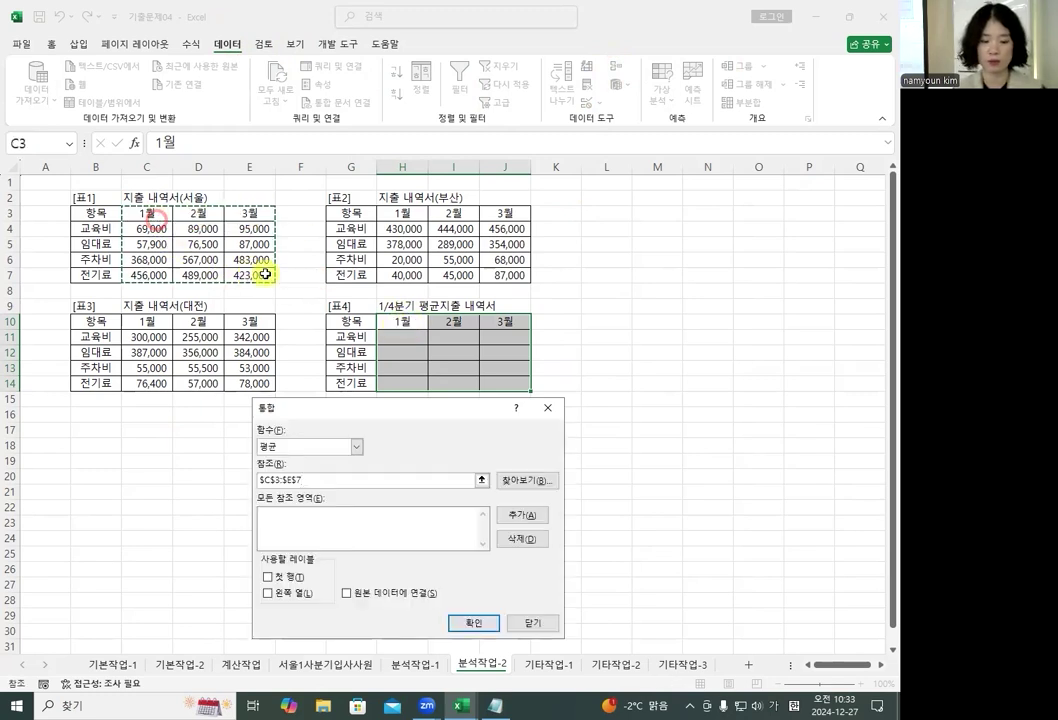
left_click(522, 515)
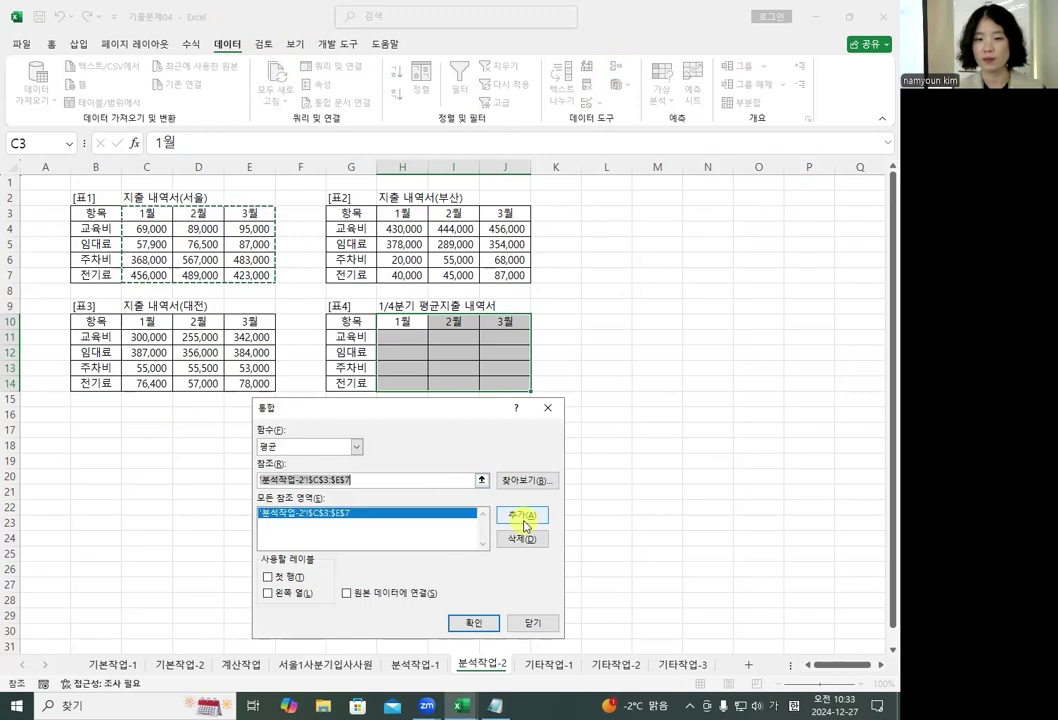
left_click_drag(404, 212, 517, 272)
left_click(530, 510)
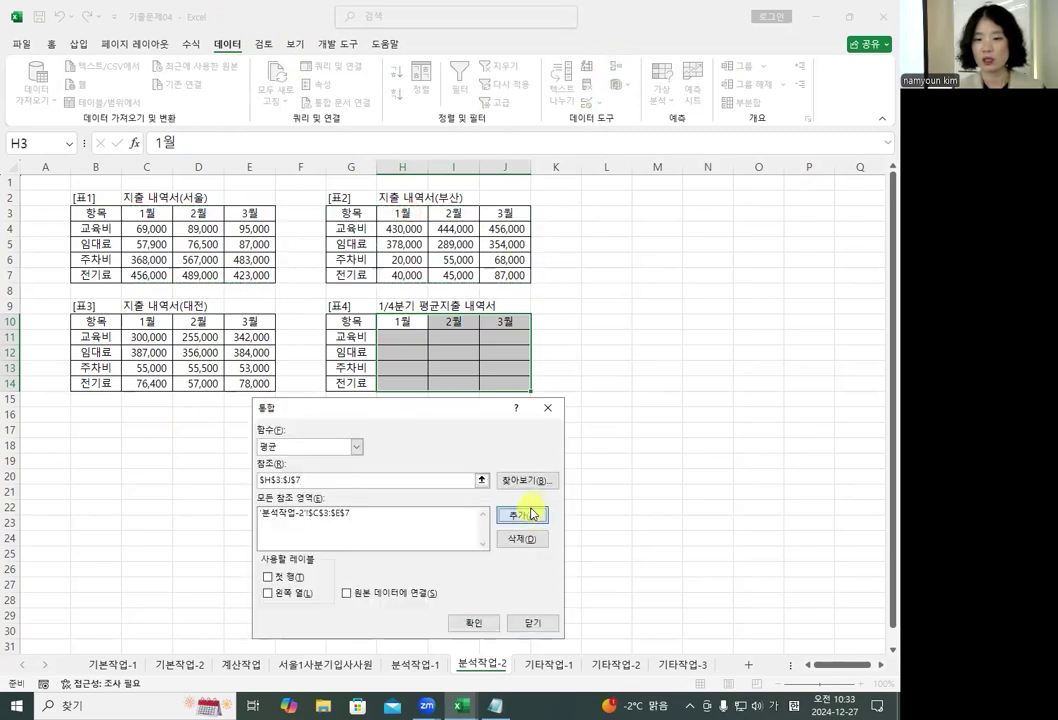
left_click_drag(142, 318, 245, 380)
left_click(510, 515)
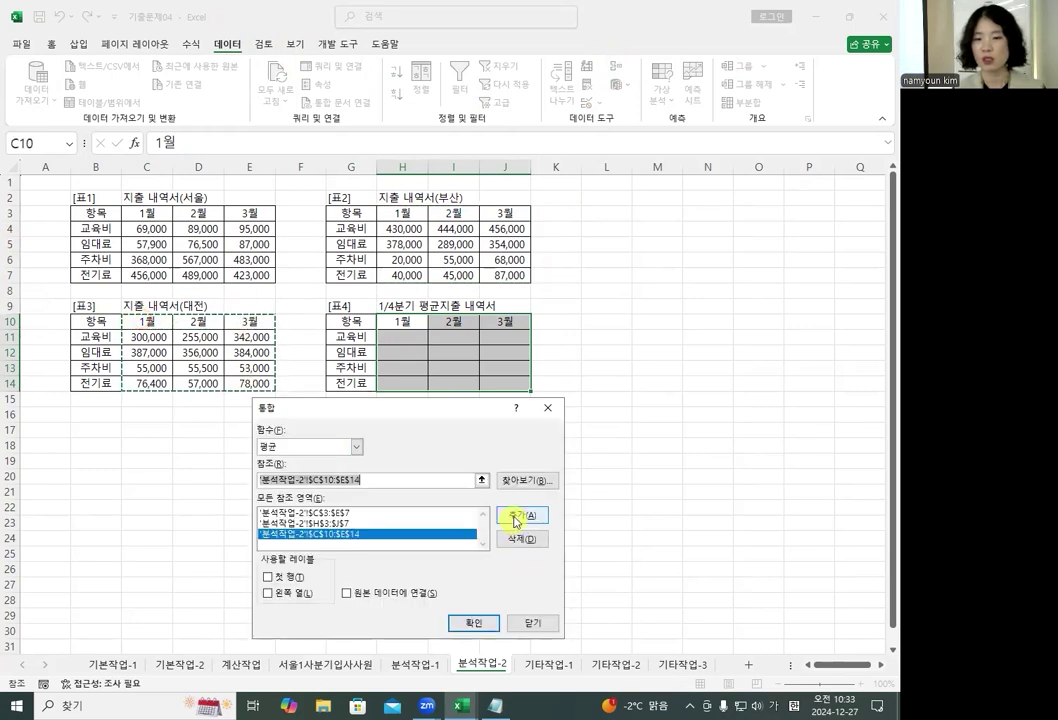
Use the first row (첫 행) as labels and run the consolidation to fill the [표4] averages.
left_click_drag(449, 413, 471, 365)
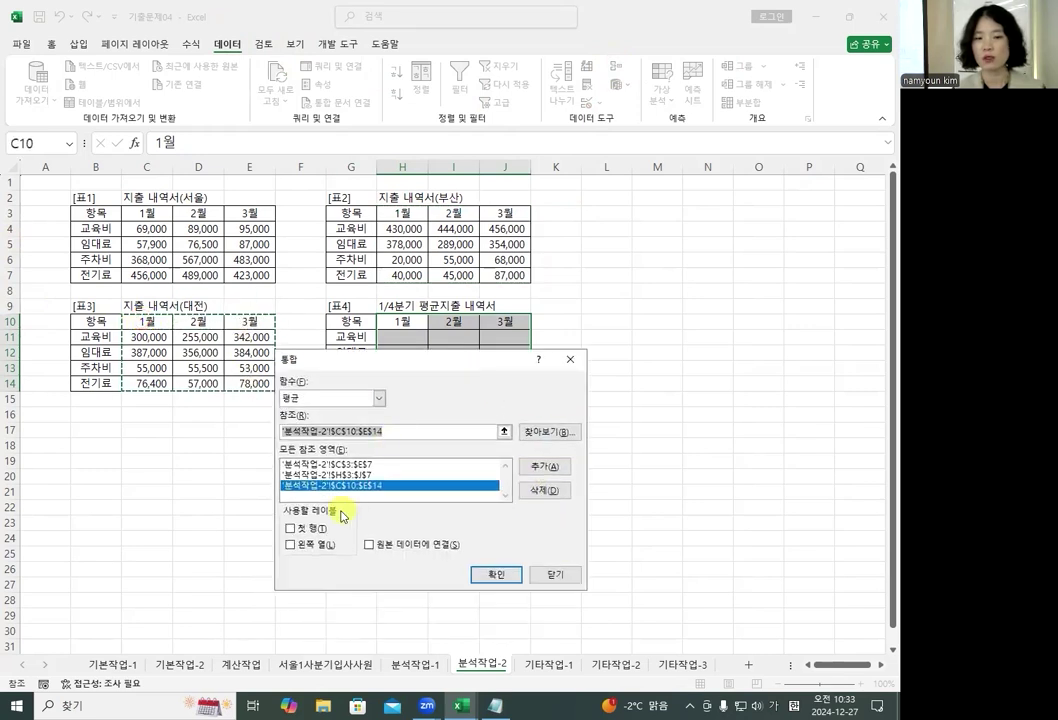
left_click(289, 528)
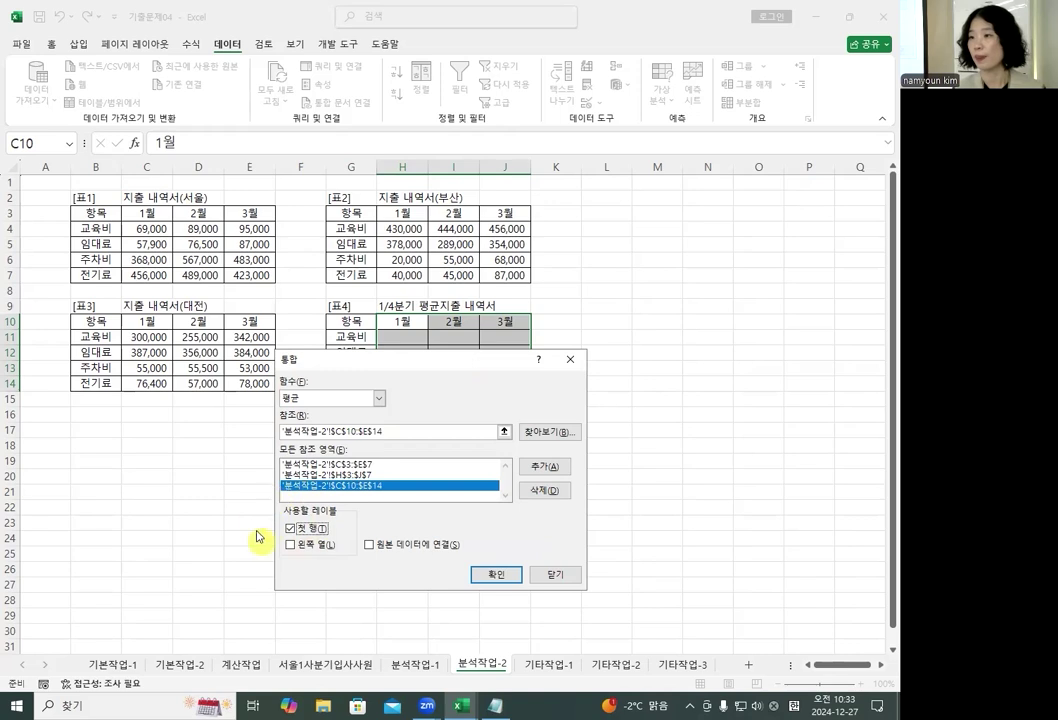
left_click(491, 578)
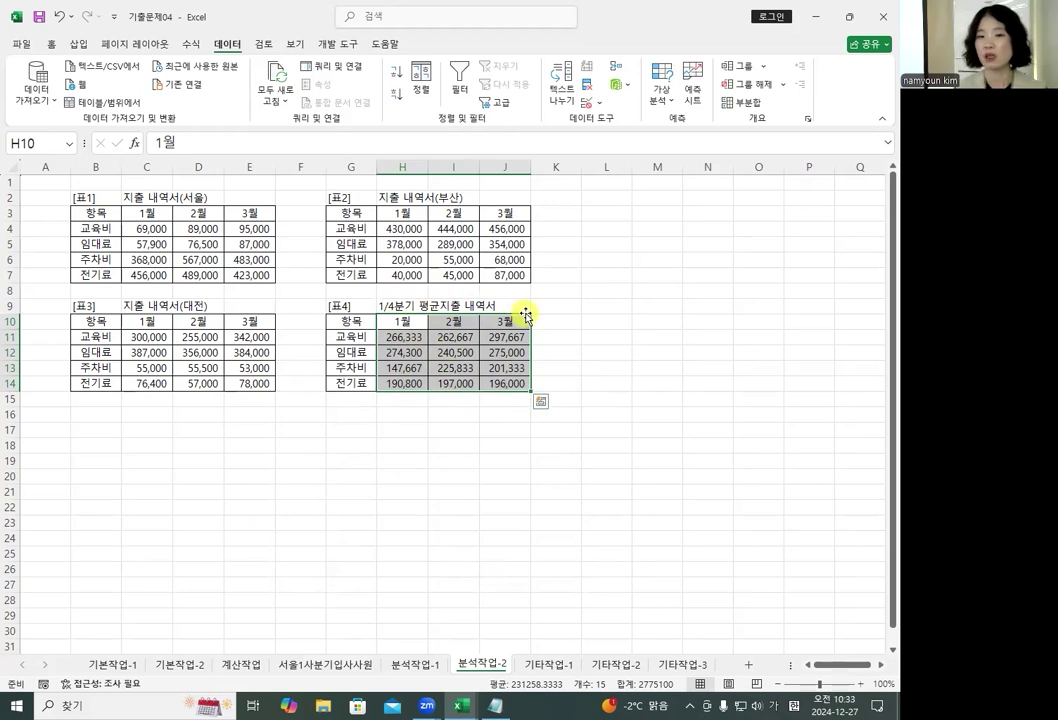
Review the consolidation's function, reference ranges and label option for [표4], leaving the settings unchanged.
left_click(617, 74)
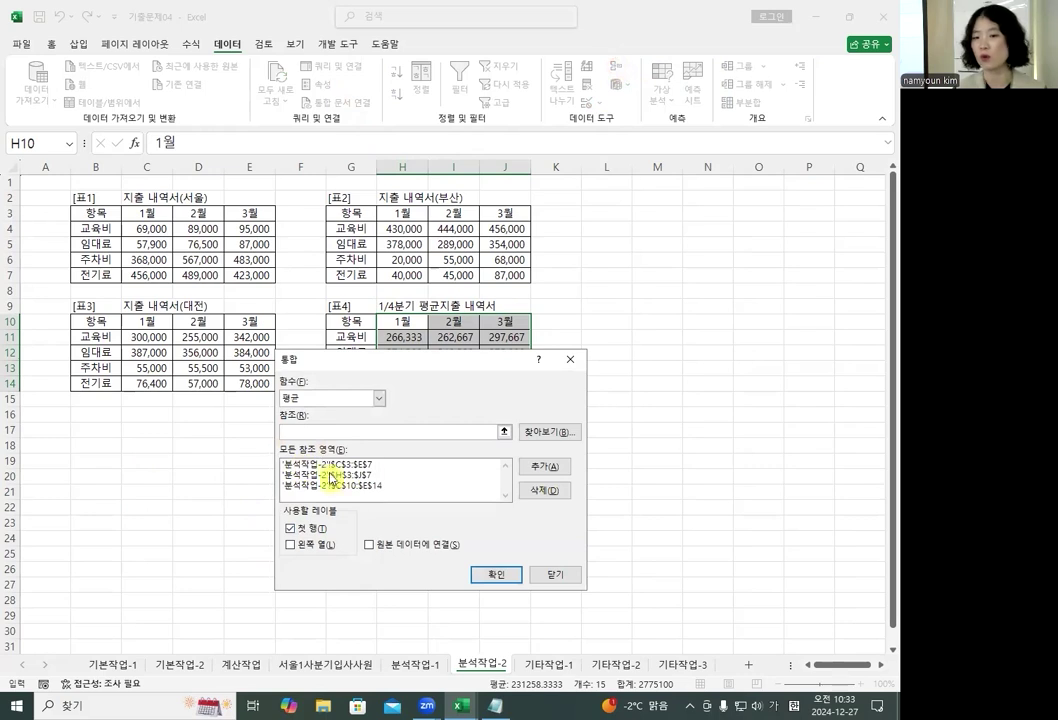
left_click(570, 359)
left_click(598, 384)
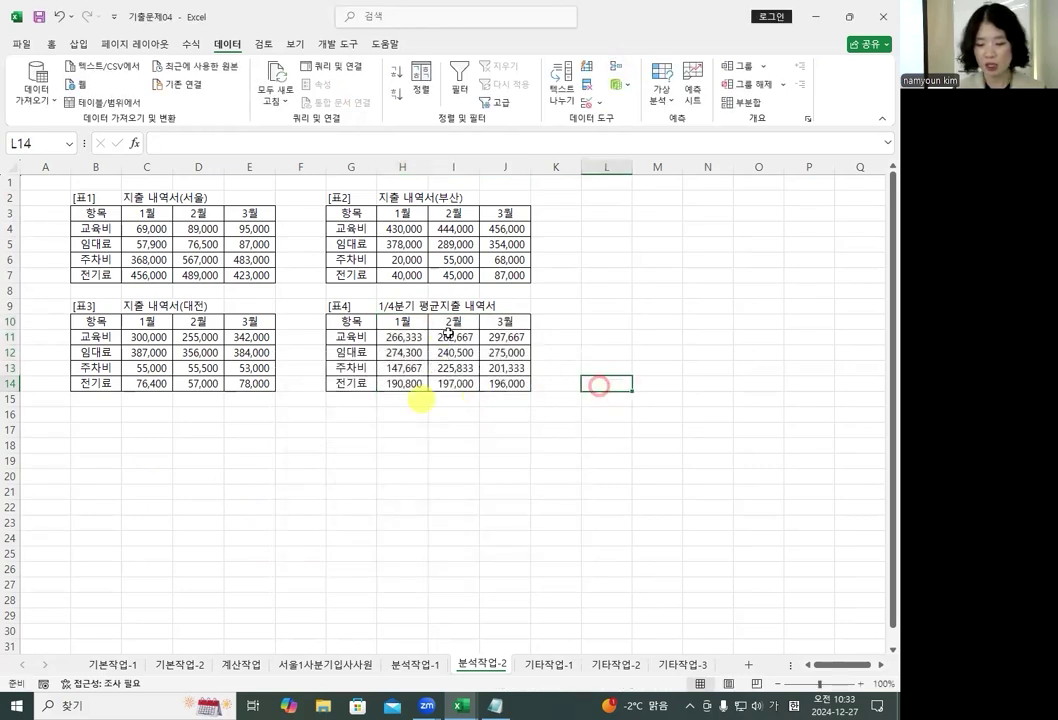